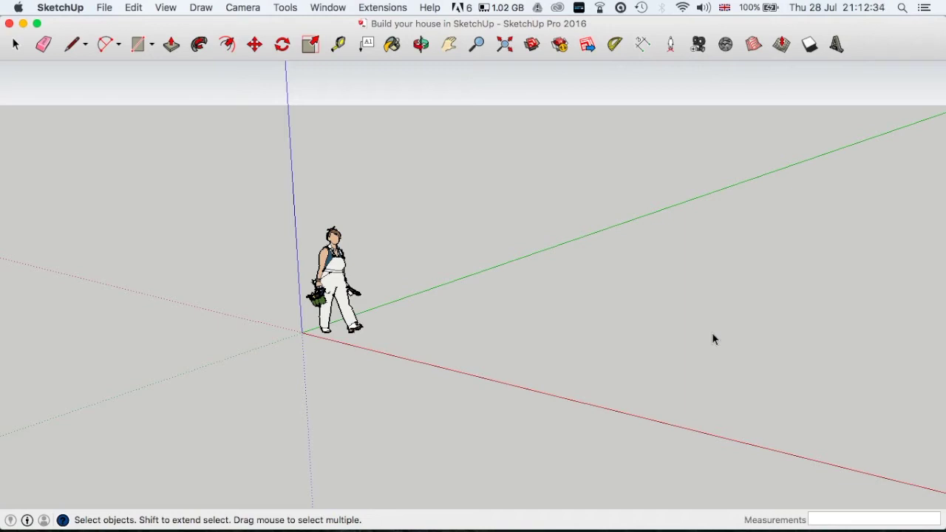
Switch to Safari to view the CADSoftTools free online PDF to DWG converter page, and return to SketchUp.
mouse_move(190, 528)
left_click(158, 508)
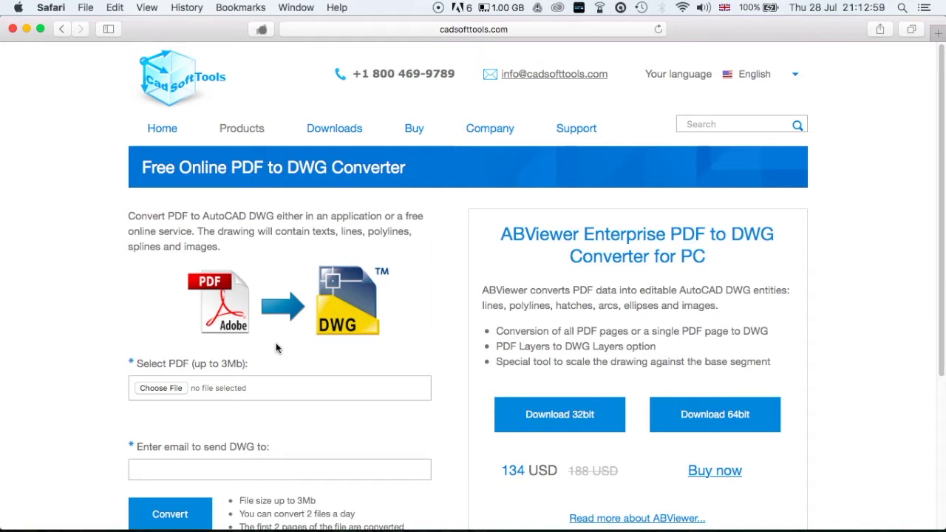
mouse_move(650, 521)
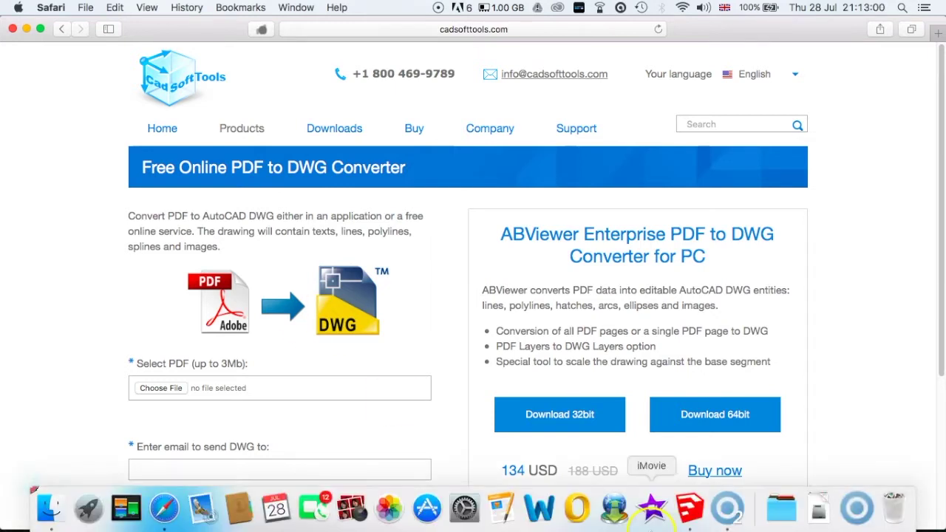
left_click(687, 510)
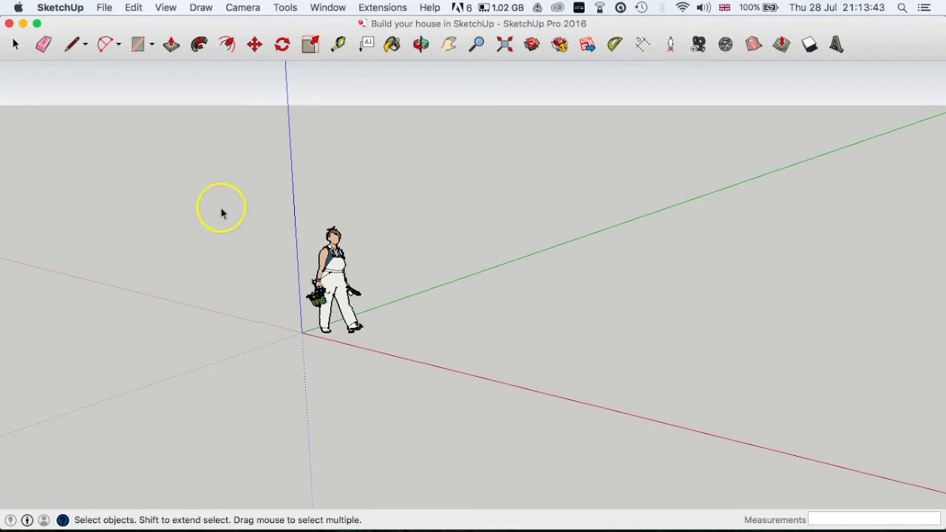
Import the "As Existing" DWG file as an AutoCAD drawing and dismiss the import results.
left_click(104, 7)
left_click(140, 233)
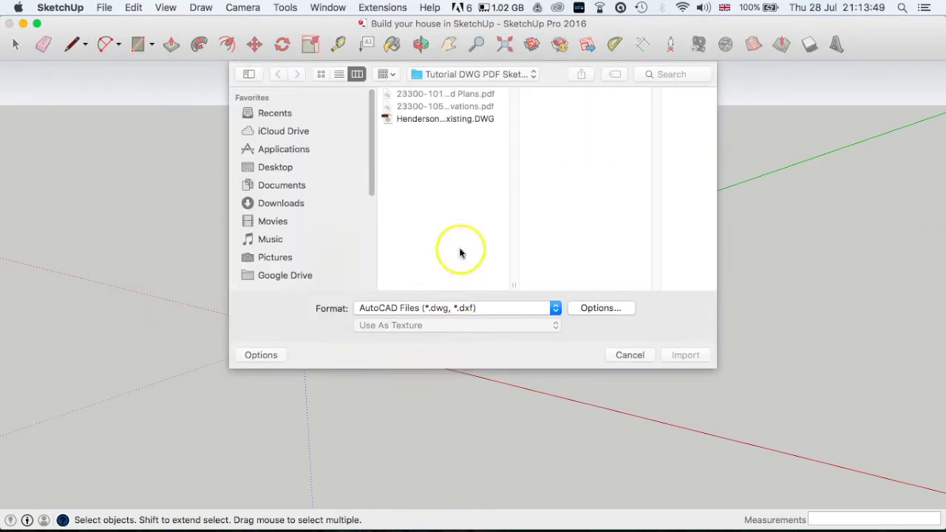
left_click(451, 120)
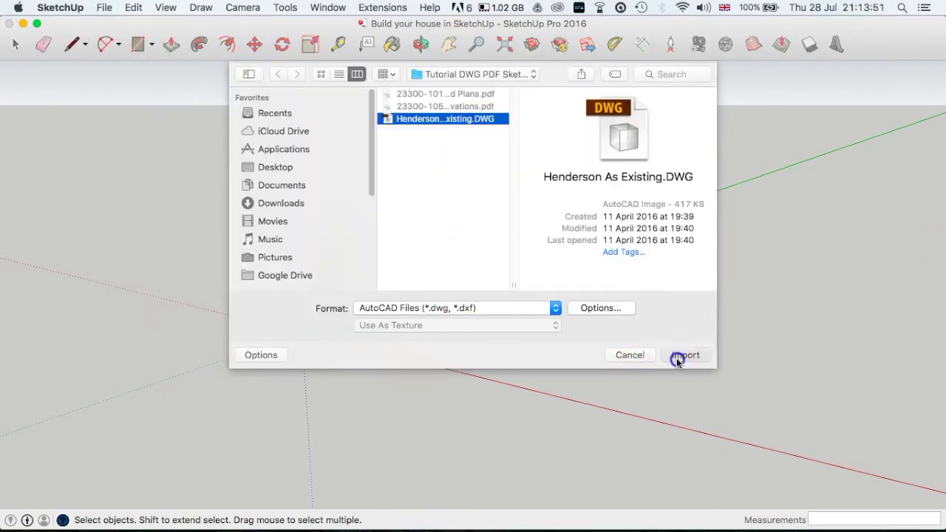
left_click(677, 356)
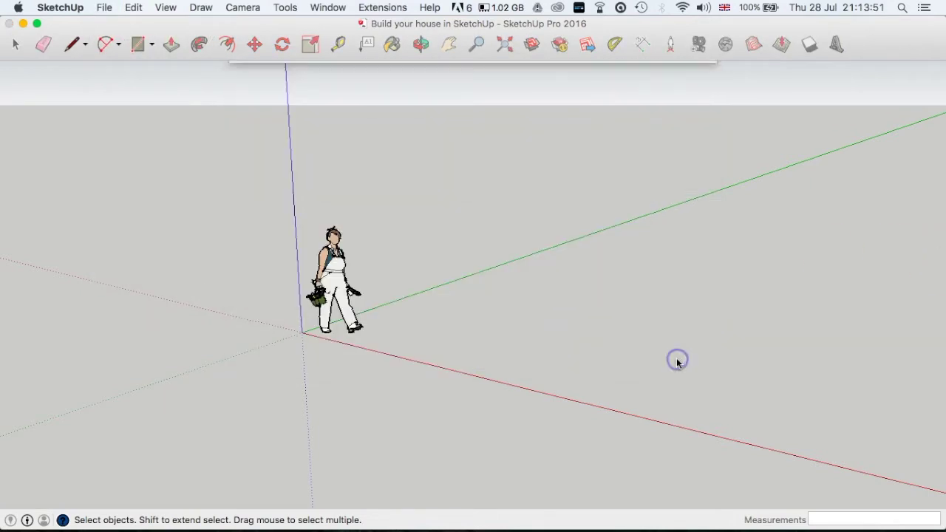
left_click(531, 306)
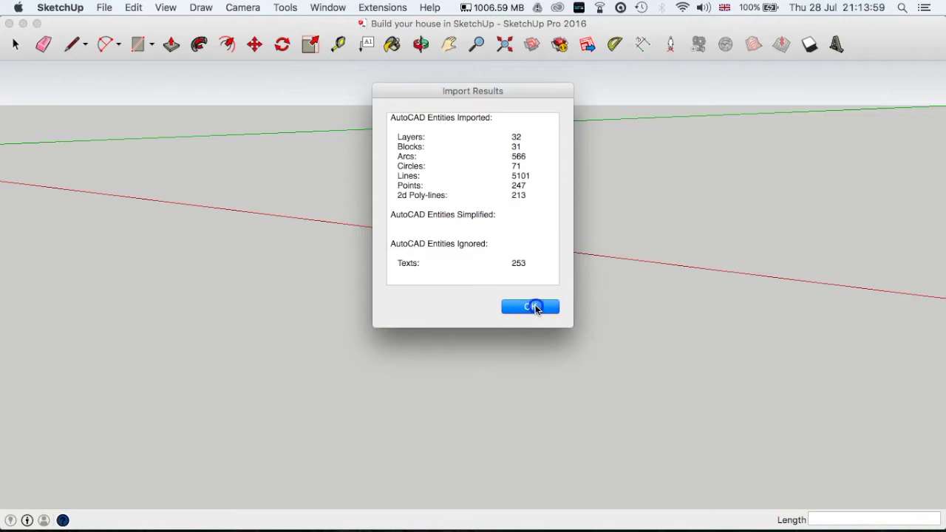
Select the whole imported drawing component and explode it.
scroll(403, 210, "down", 10)
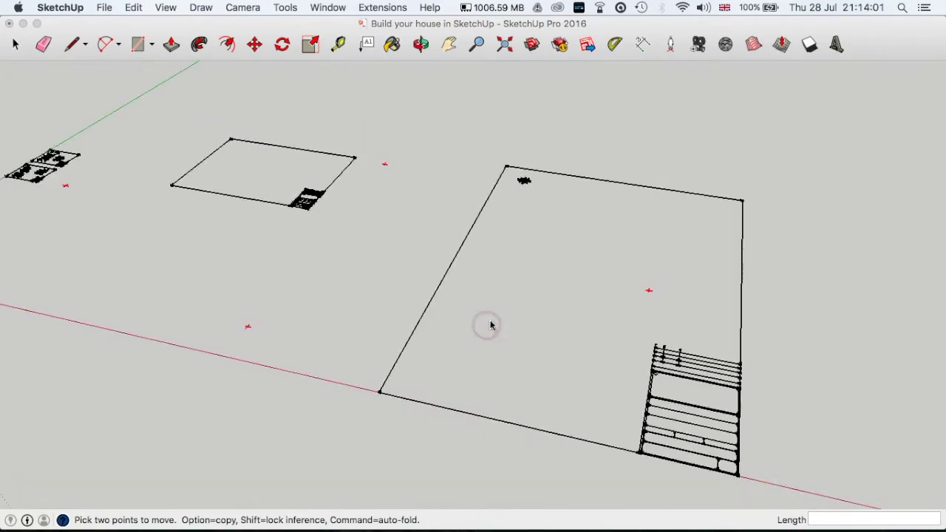
scroll(365, 266, "up", 6)
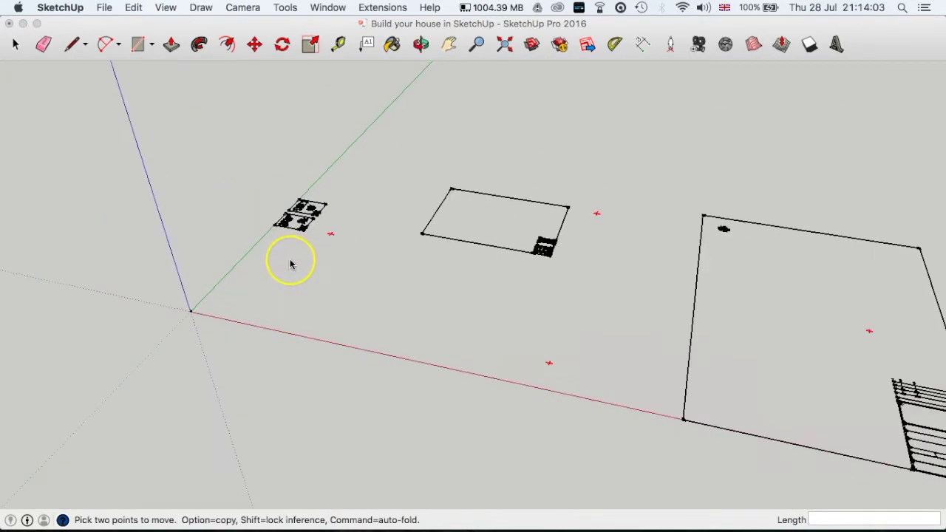
scroll(290, 265, "down", 2)
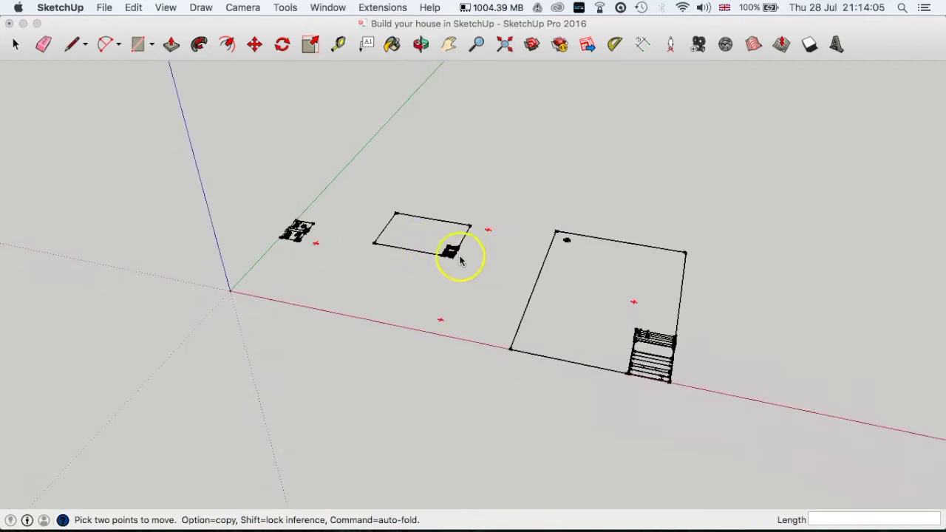
left_click(454, 253)
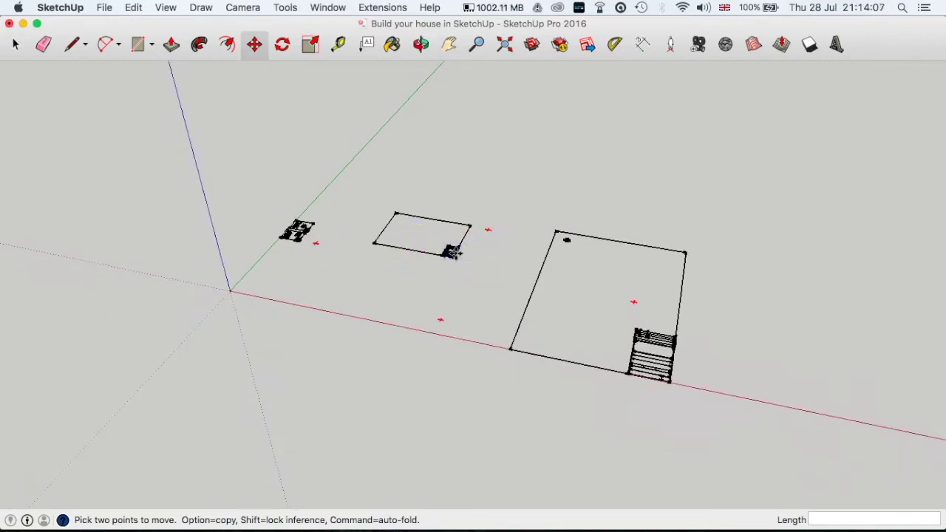
key("space")
left_click(449, 253)
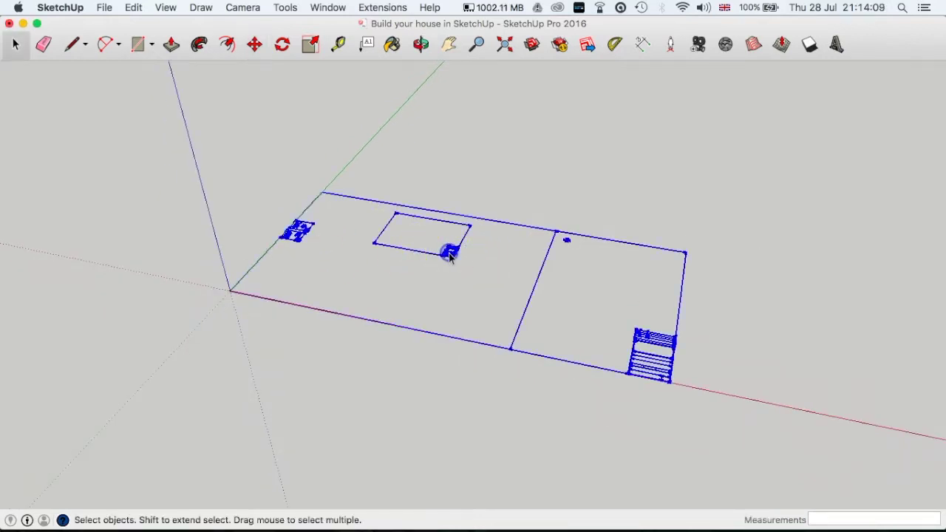
right_click(448, 252)
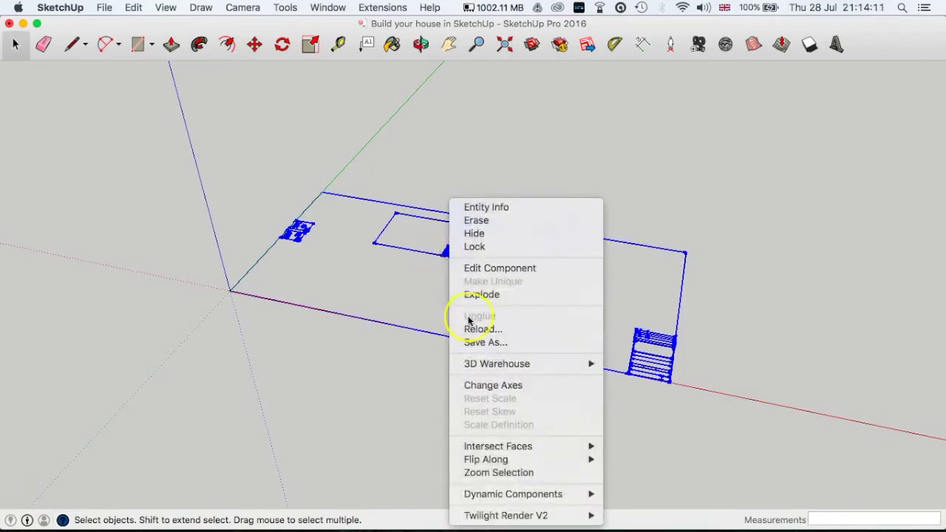
left_click(481, 295)
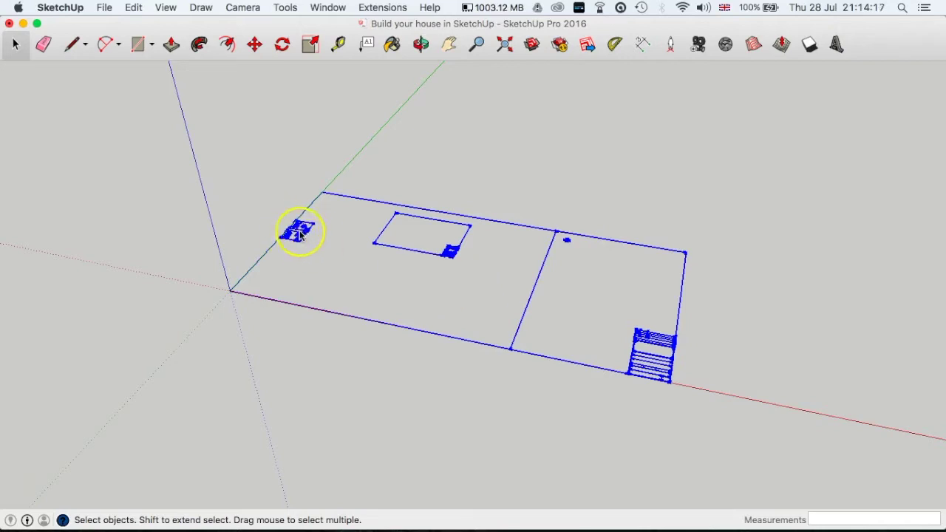
Delete the two larger framed drawings farther along the red axis, keeping the small sheets beside the green axis.
key("super+z")
left_click_drag(696, 402, 353, 171)
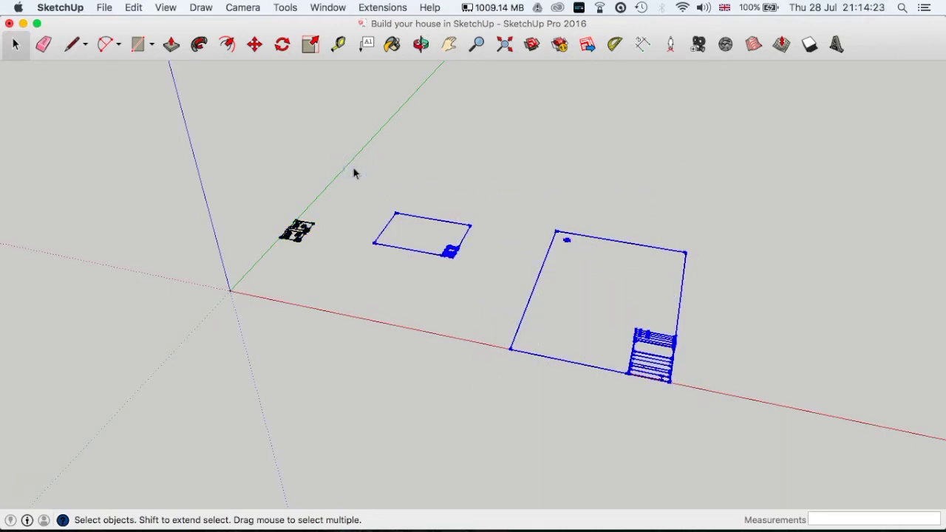
key("Delete")
Make a group from the remaining floor plan and elevation sheets beside the green axis.
left_click_drag(349, 264, 236, 181)
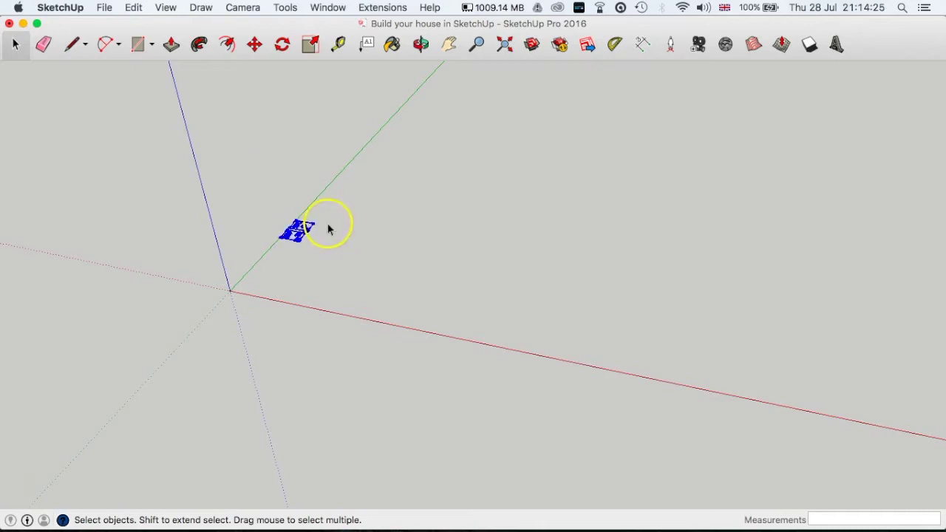
right_click(288, 234)
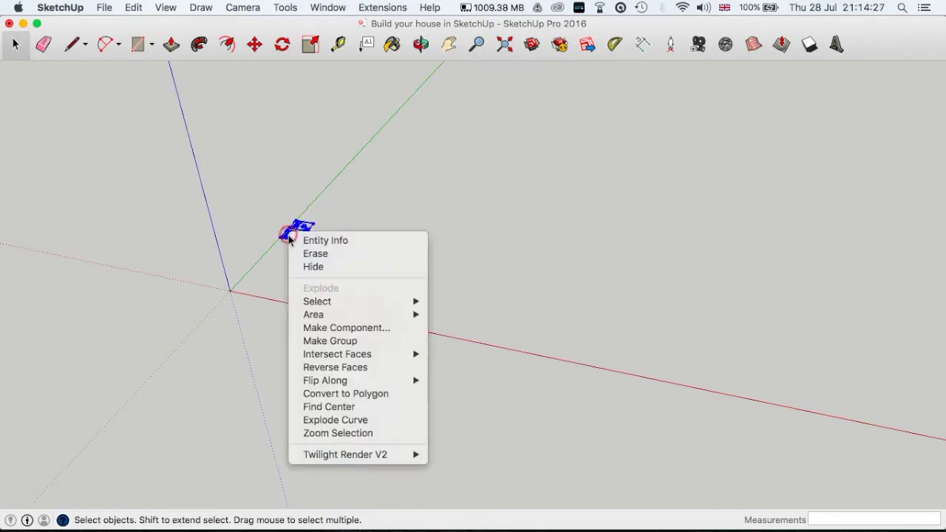
left_click(329, 340)
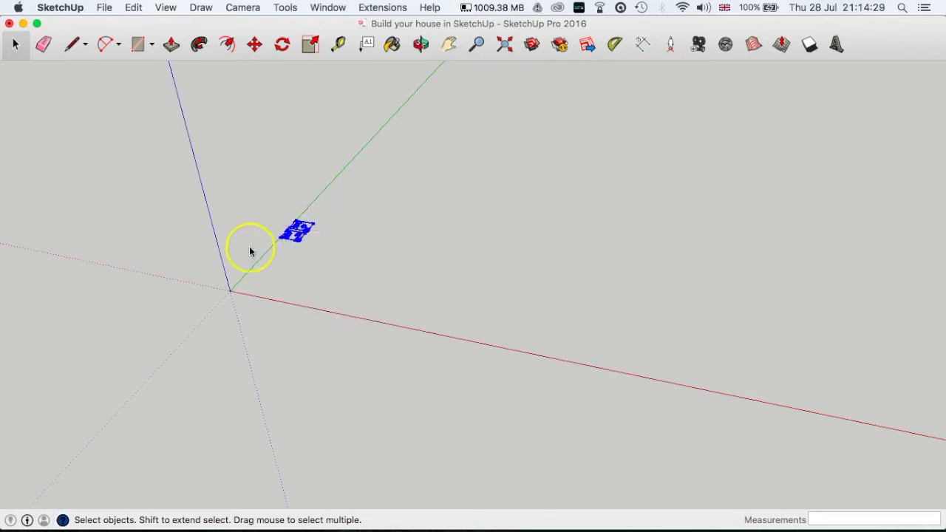
Move the grouped drawings so that the near corner of their outer frame sits on the axes origin.
scroll(288, 237, "up", 10)
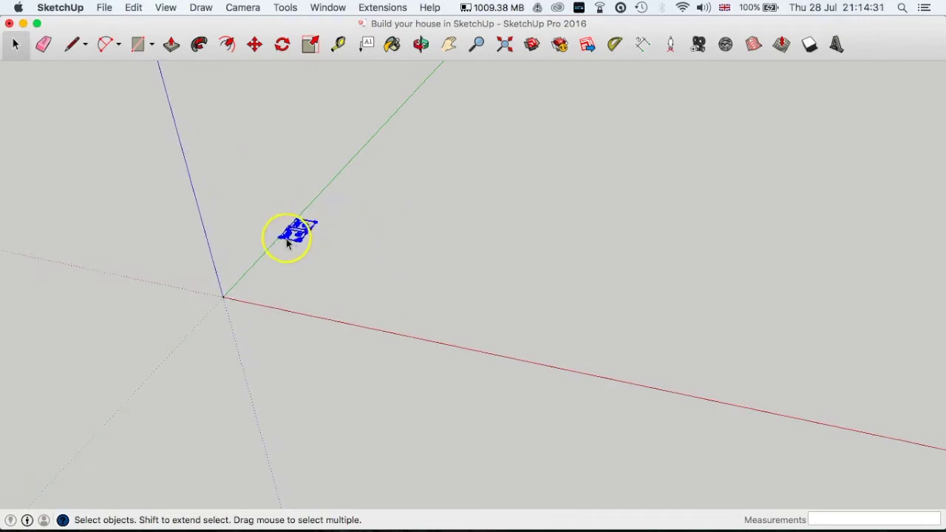
key("m")
left_click(277, 241)
left_click(211, 312)
middle_click_drag(211, 313, 299, 259)
scroll(229, 286, "down", 5)
middle_click_drag(230, 288, 407, 178)
scroll(275, 271, "up", 6)
scroll(268, 311, "up", 10)
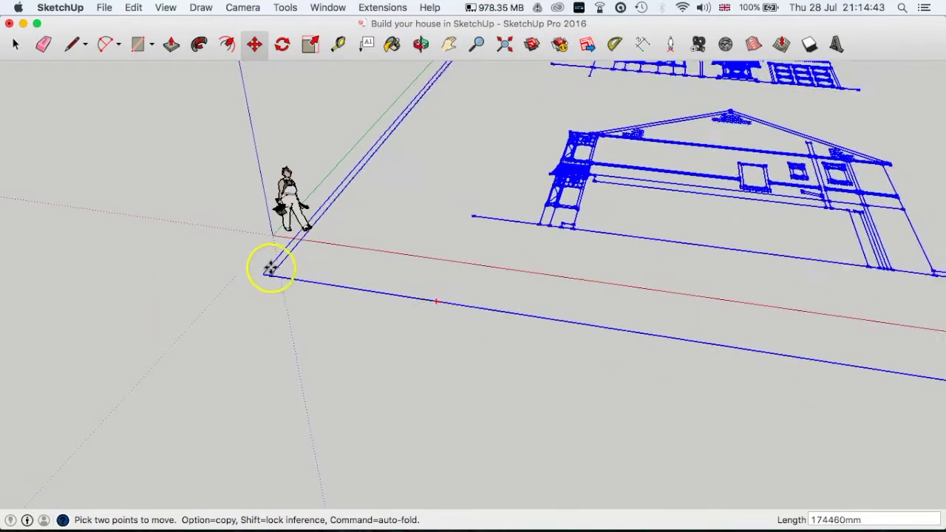
left_click(272, 236)
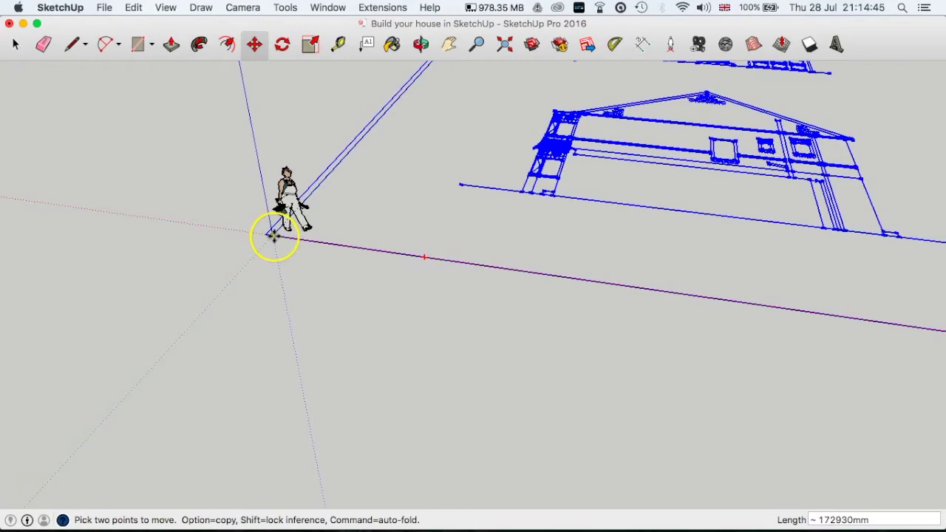
Deselect the drawing group and examine the floor plan with the parked car, including its walls, doors and bay window.
middle_click_drag(443, 262, 450, 325)
scroll(433, 327, "down", 10)
scroll(535, 222, "up", 6)
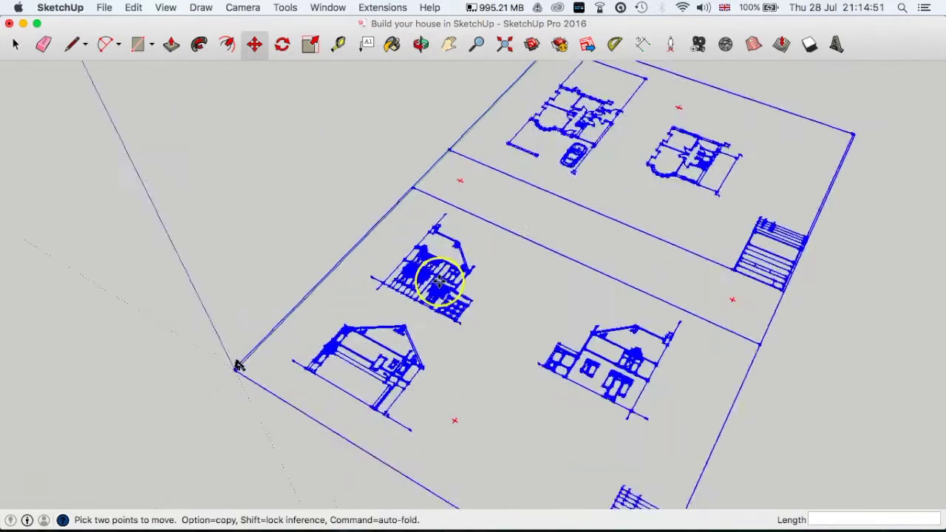
middle_click_drag(535, 212, 422, 311)
scroll(498, 204, "up", 8)
scroll(433, 243, "up", 8)
mouse_move(447, 265)
middle_mouse_down()
mouse_move(410, 262)
mouse_move(427, 265)
middle_mouse_up()
key("space")
left_click(279, 337)
middle_click_drag(300, 331, 338, 264)
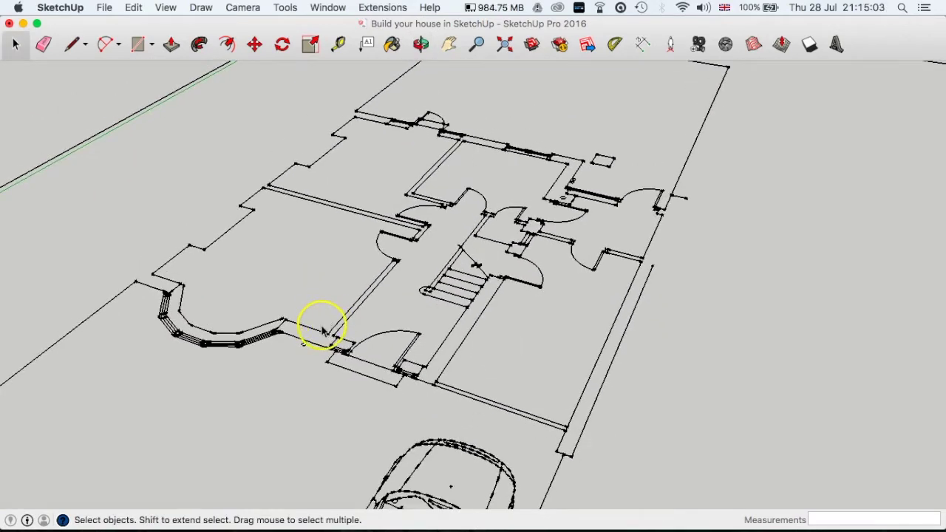
scroll(332, 336, "up", 2)
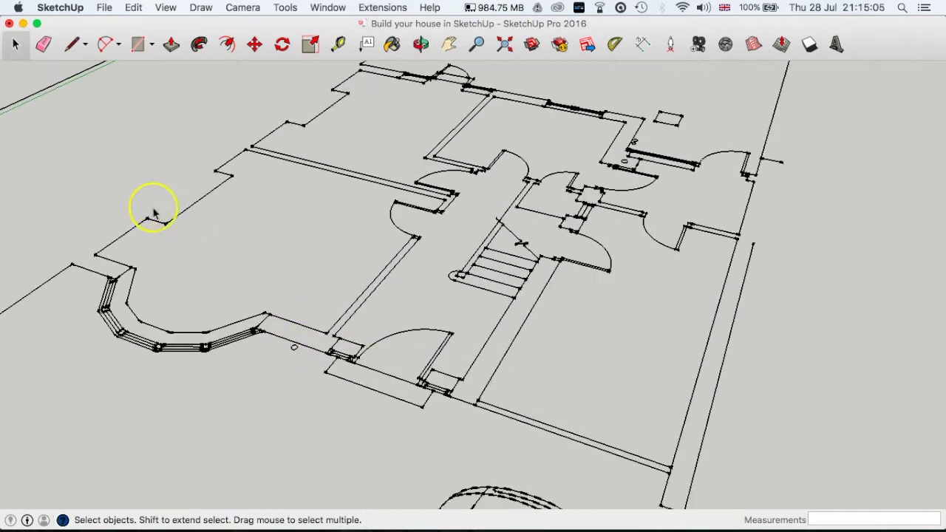
Activate the Line tool and examine the front wall corner where the bay window meets the wall near the entrance.
left_click(72, 45)
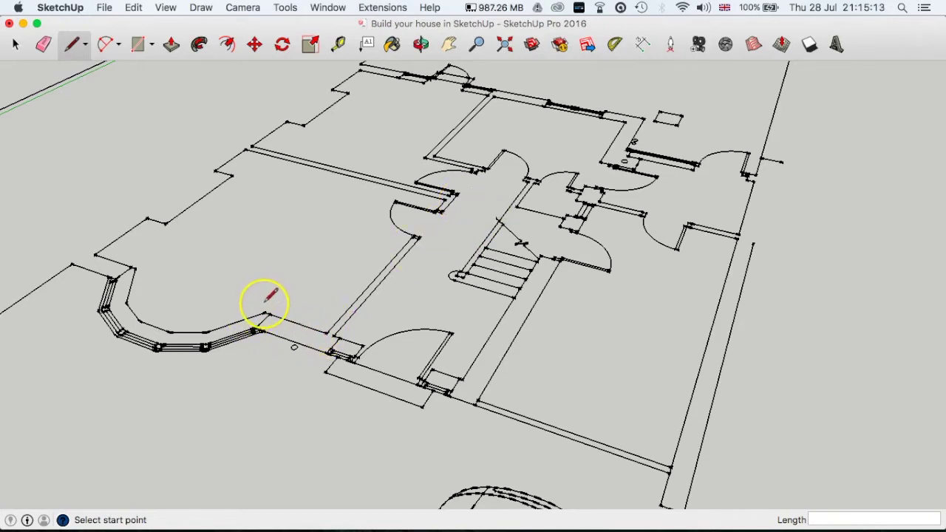
scroll(265, 311, "down", 6)
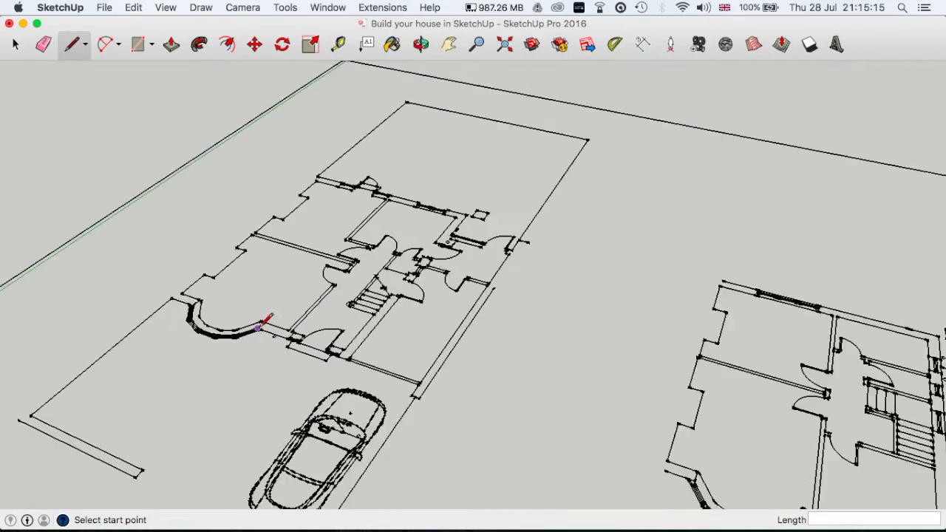
scroll(260, 326, "down", 5)
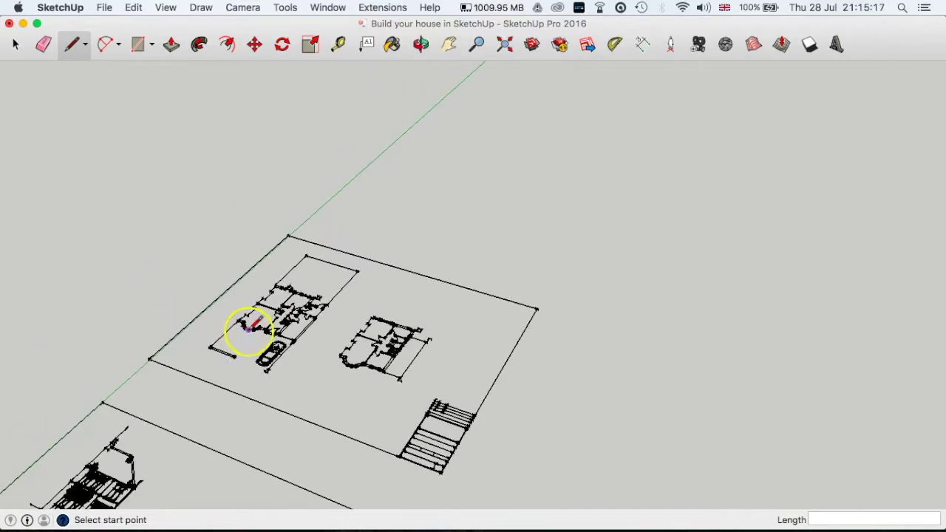
scroll(254, 327, "up", 8)
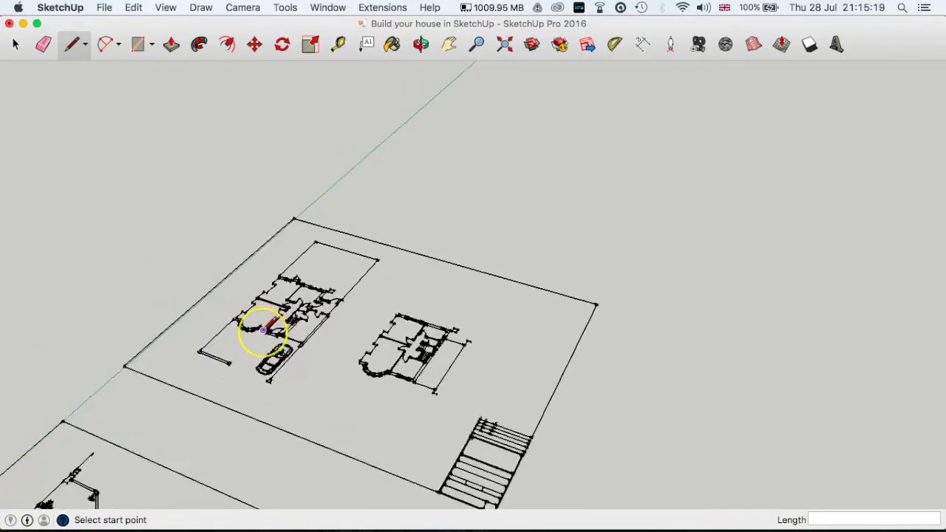
scroll(254, 319, "up", 8)
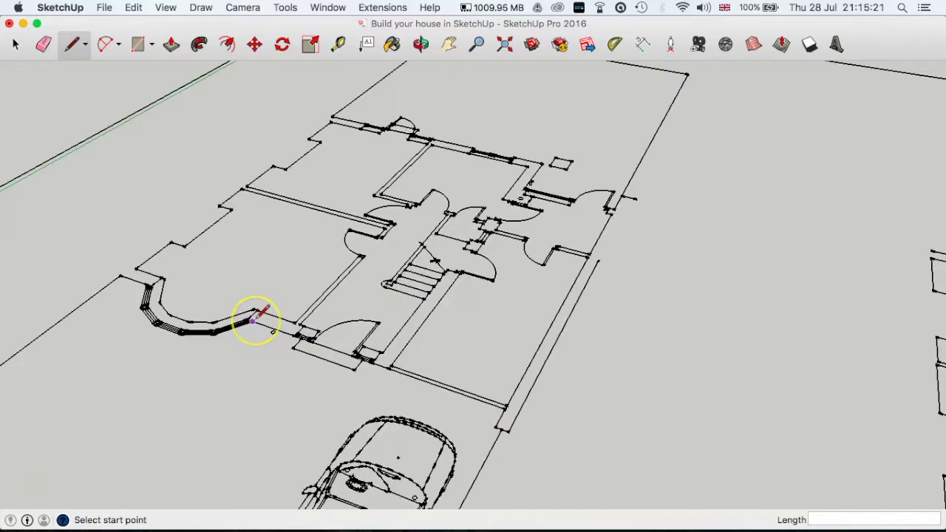
scroll(251, 318, "up", 8)
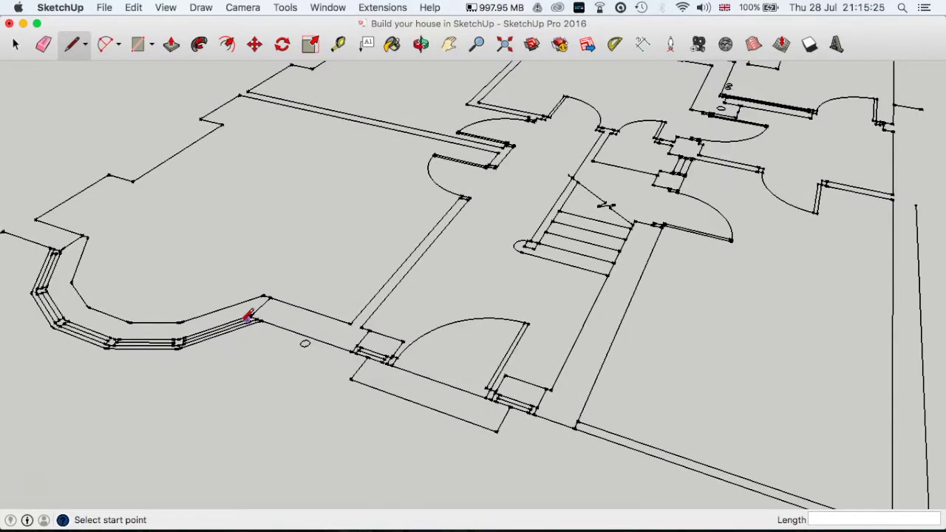
scroll(248, 317, "up", 6)
scroll(249, 317, "down", 2)
left_click(275, 317)
scroll(277, 314, "down", 10)
scroll(281, 315, "up", 10)
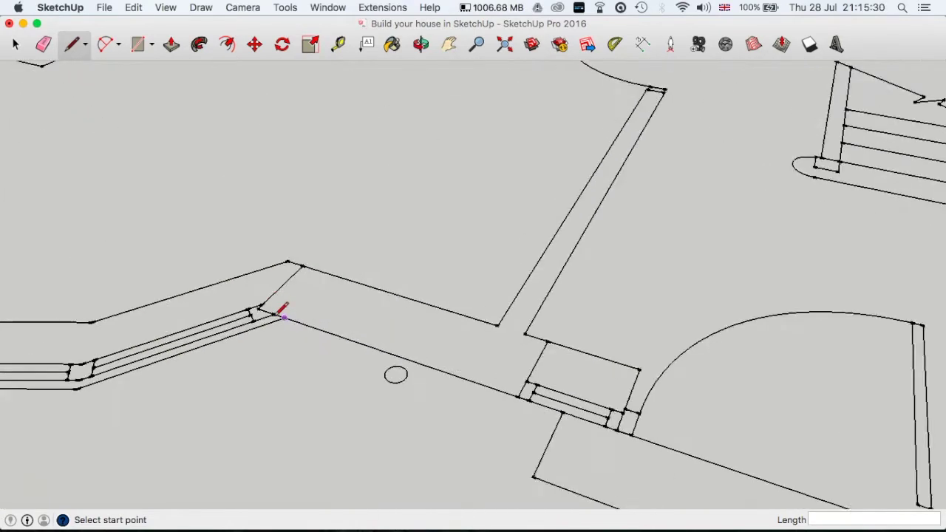
scroll(283, 314, "up", 2)
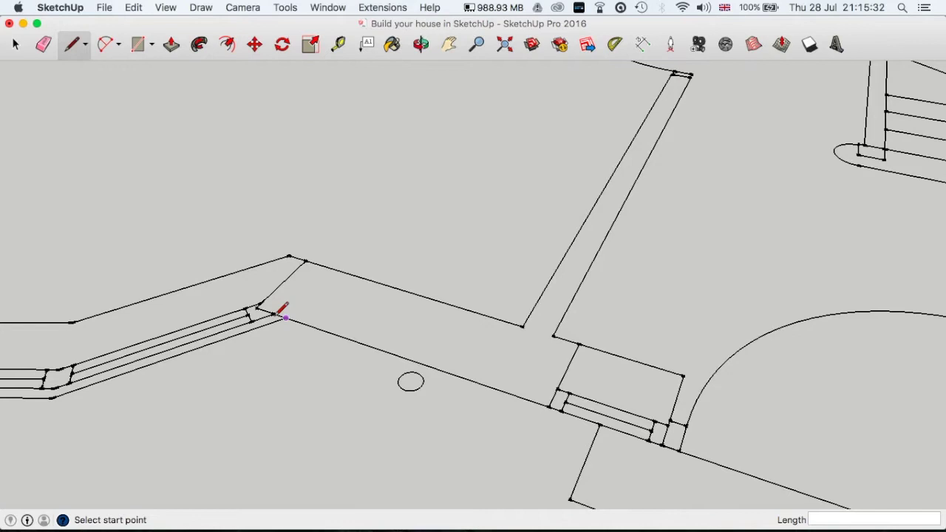
Examine the two floor plans on the upper sheet and the ground floor's bay window and adjoining side wall.
scroll(275, 314, "down", 4)
middle_click_drag(273, 312, 410, 351)
key("l")
scroll(419, 329, "down", 5)
scroll(421, 327, "down", 3)
middle_click_drag(420, 328, 306, 338)
scroll(314, 322, "up", 4)
scroll(322, 301, "up", 8)
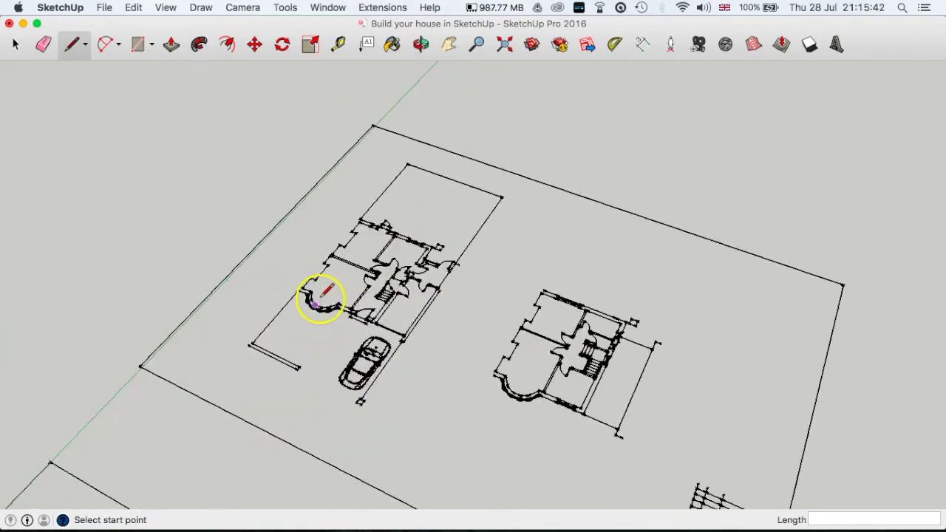
scroll(315, 296, "up", 4)
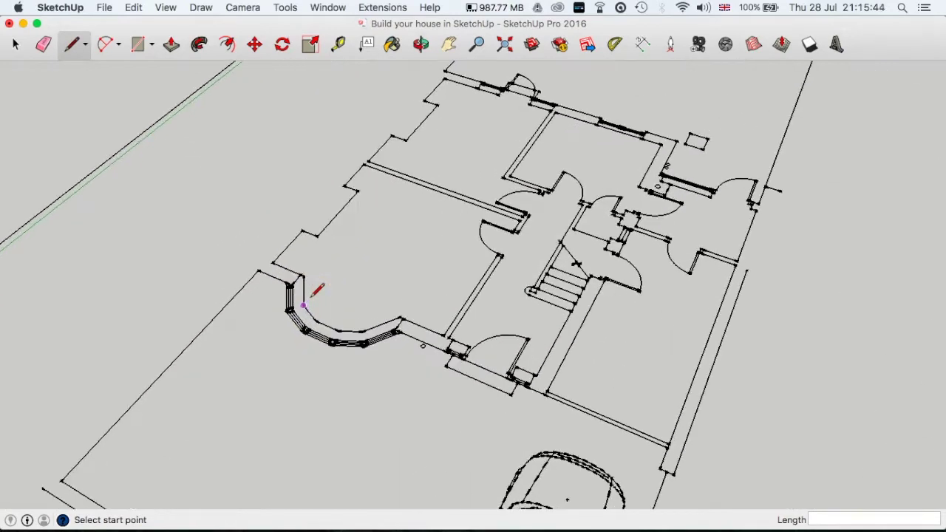
Measure the side wall from the inner front corner to the chimney breast, and the depth of the chimney breast's step.
key("t")
scroll(293, 268, "up", 3)
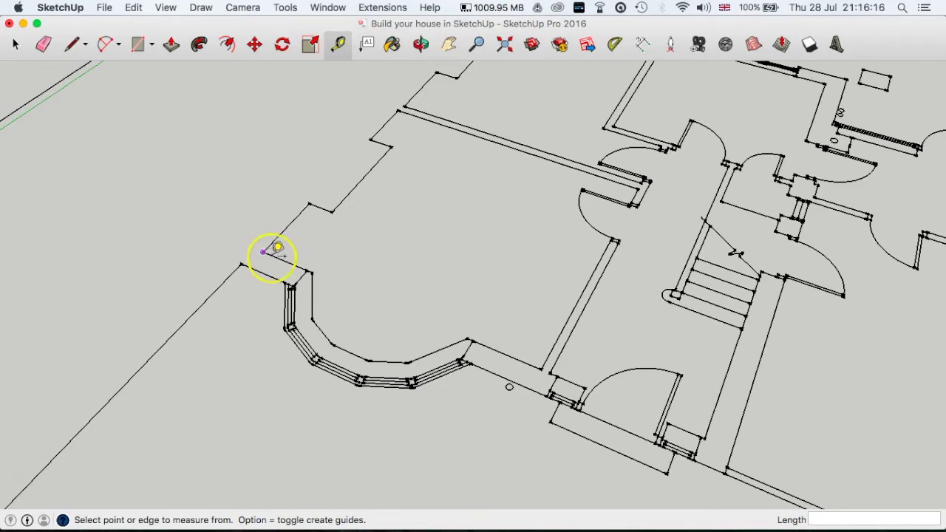
left_click(263, 252)
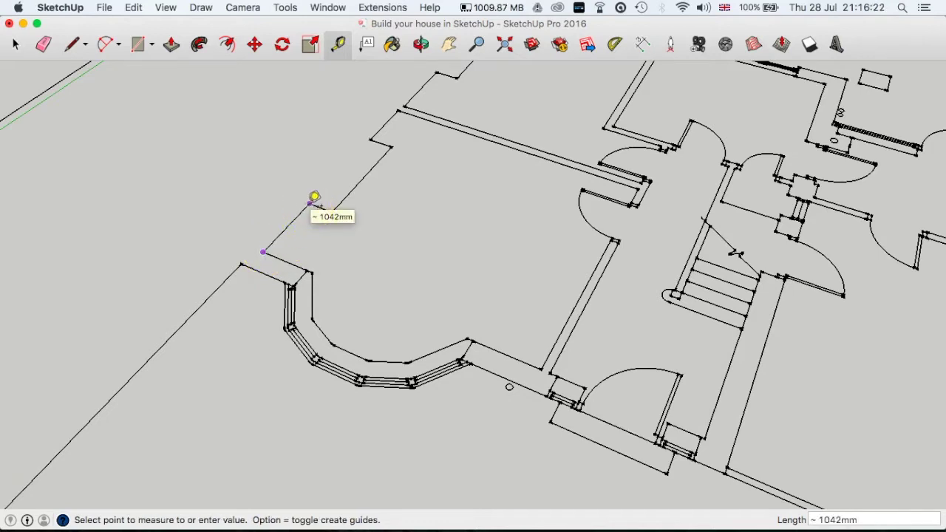
left_click(314, 197)
left_click(308, 205)
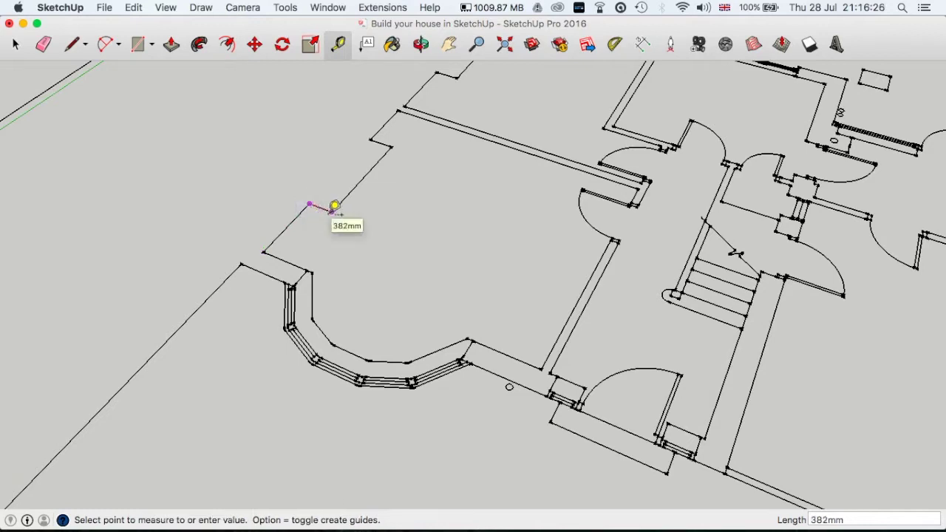
left_click(317, 249)
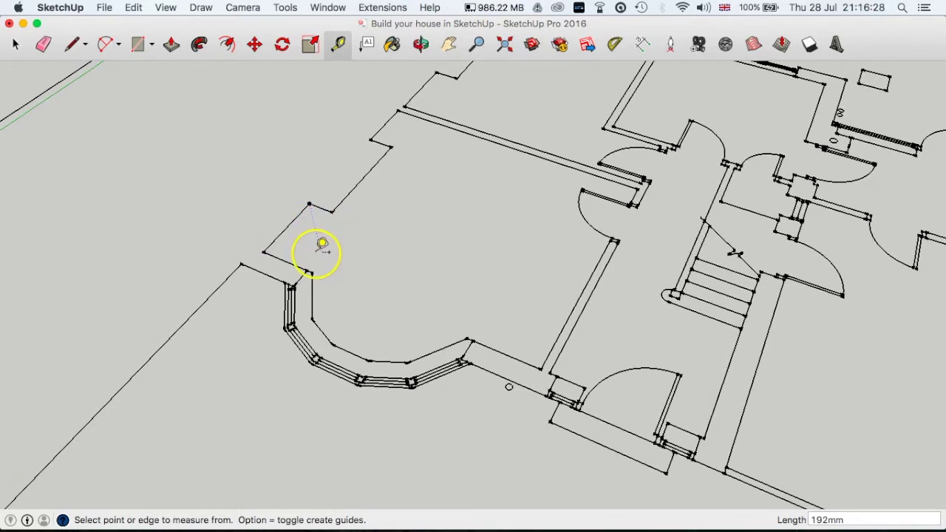
Draw a trial line 1042 mm long along the green axis on the empty ground beside the elevation sheet.
scroll(317, 274, "down", 8)
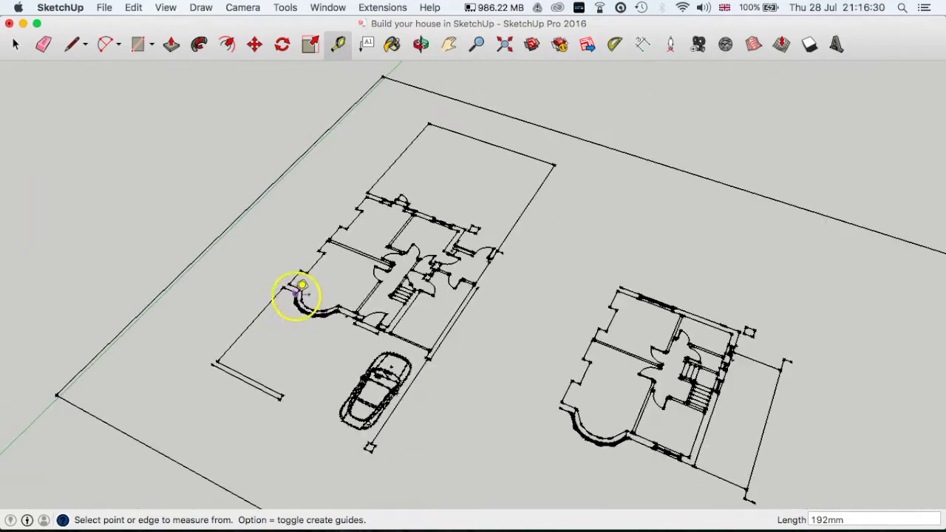
middle_click_drag(384, 318, 301, 296)
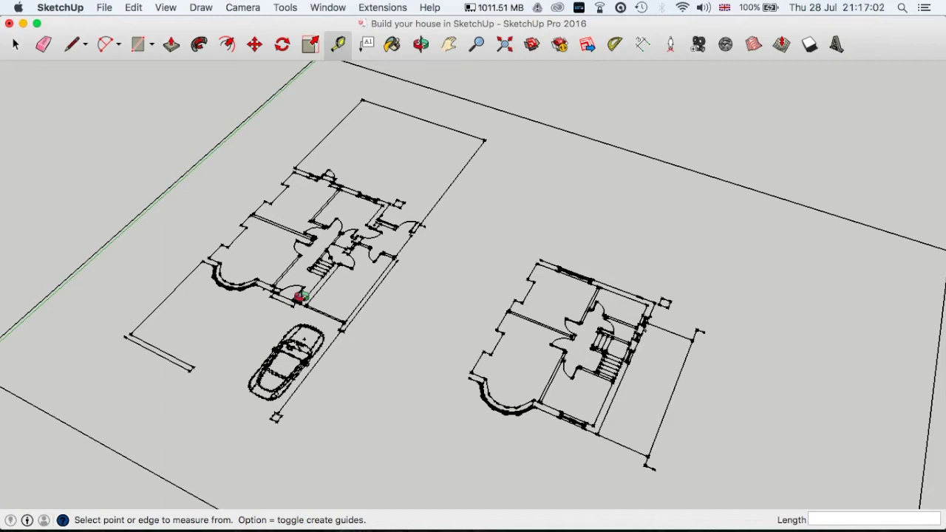
middle_click_drag(460, 363, 329, 248)
scroll(328, 247, "down", 8)
mouse_move(418, 318)
middle_mouse_down("shift")
mouse_move(420, 185)
mouse_move(448, 193)
middle_mouse_up("shift")
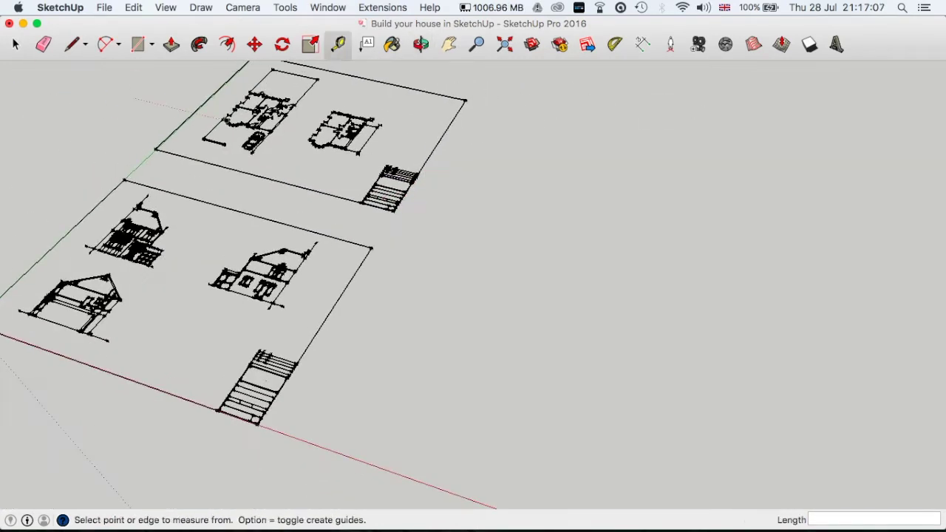
left_click(72, 44)
scroll(393, 373, "up", 3)
middle_click_drag(393, 373, 338, 291)
left_click(333, 319)
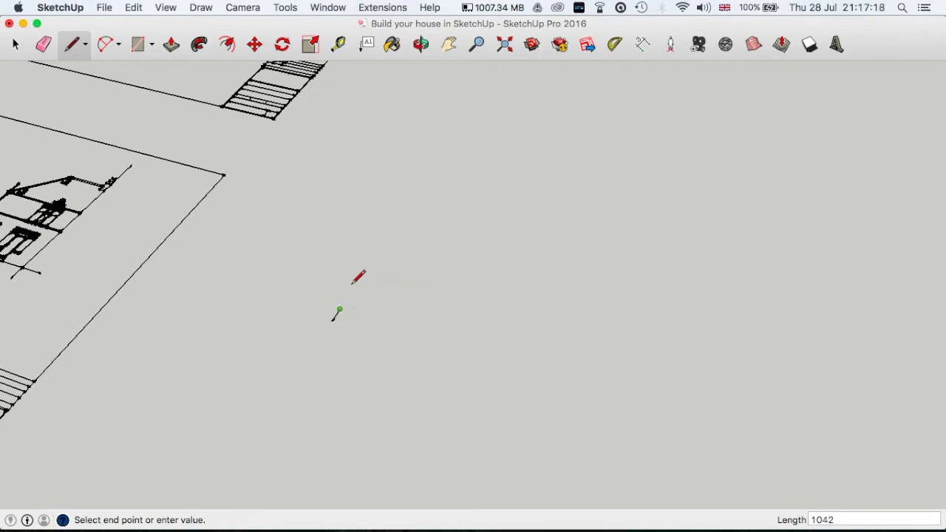
Continue the trial line with a short segment along the red axis and a 700 mm segment along the green axis.
scroll(339, 313, "up", 5)
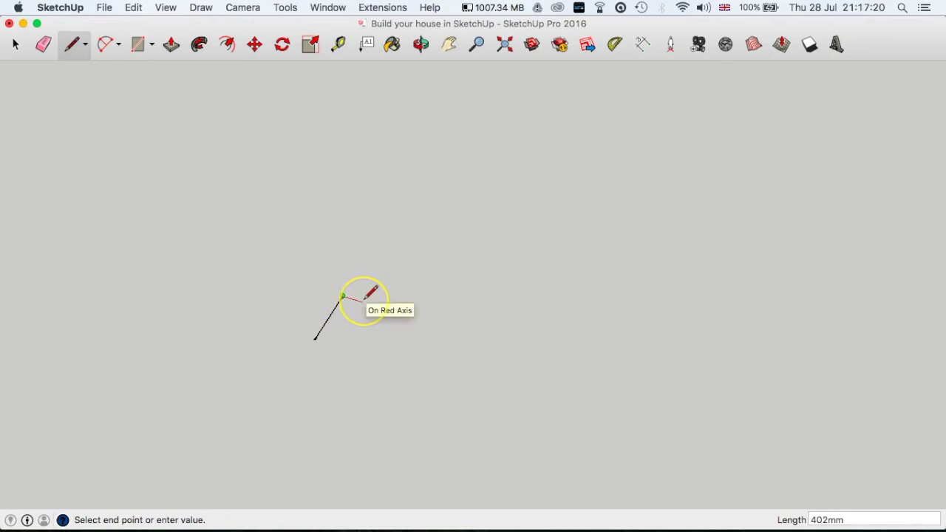
key("Return")
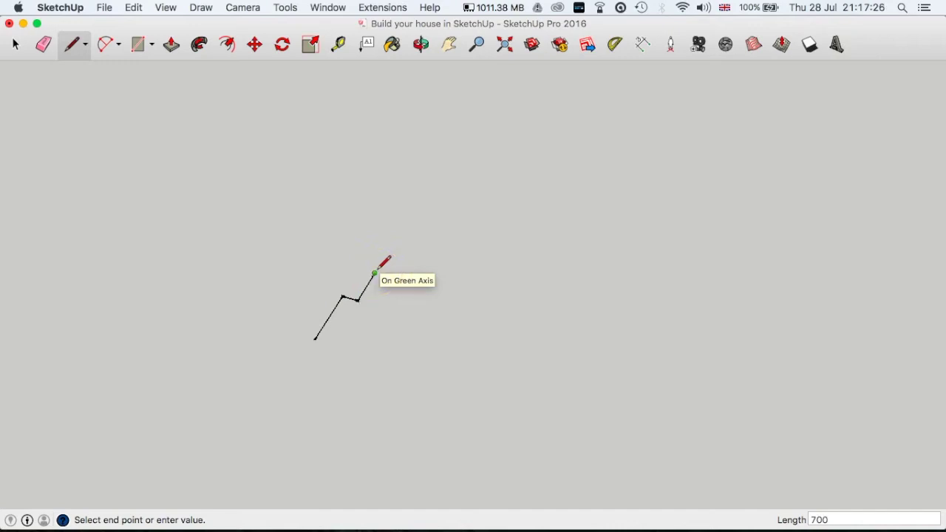
type("700")
key("Return")
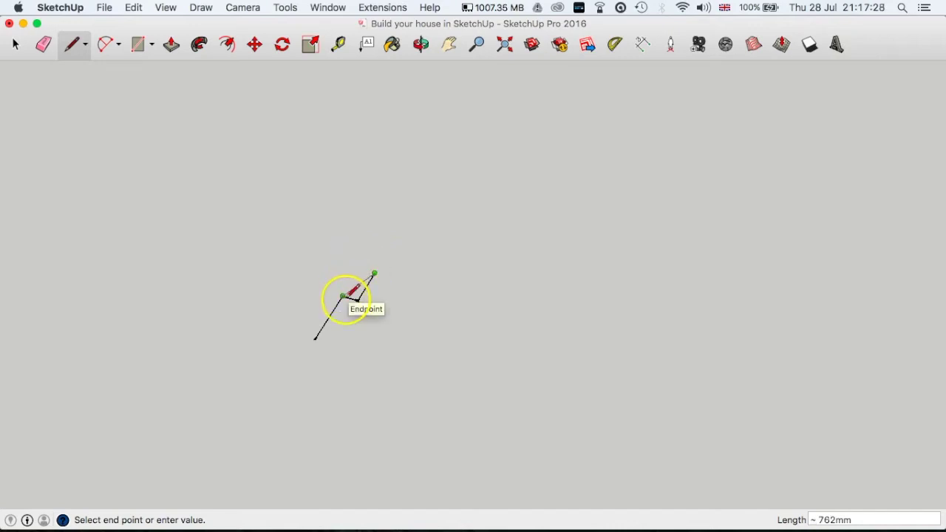
Add a short return segment and a final green-axis segment to the trial outline, and end the line.
left_click(359, 268)
left_click(375, 244)
left_click(358, 315)
scroll(363, 306, "up", 4)
scroll(363, 305, "down", 3)
key("Escape")
left_click(405, 294)
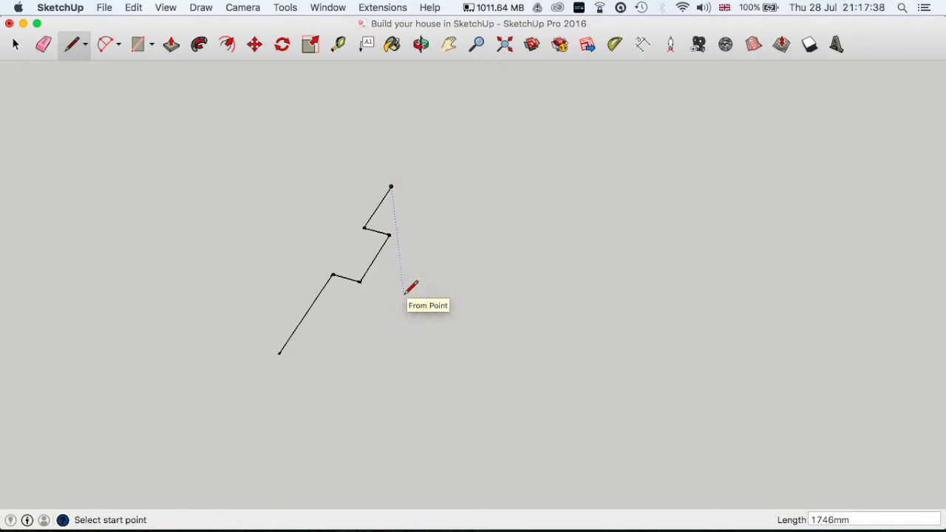
scroll(406, 293, "down", 4)
scroll(384, 275, "up", 6)
scroll(383, 275, "down", 5)
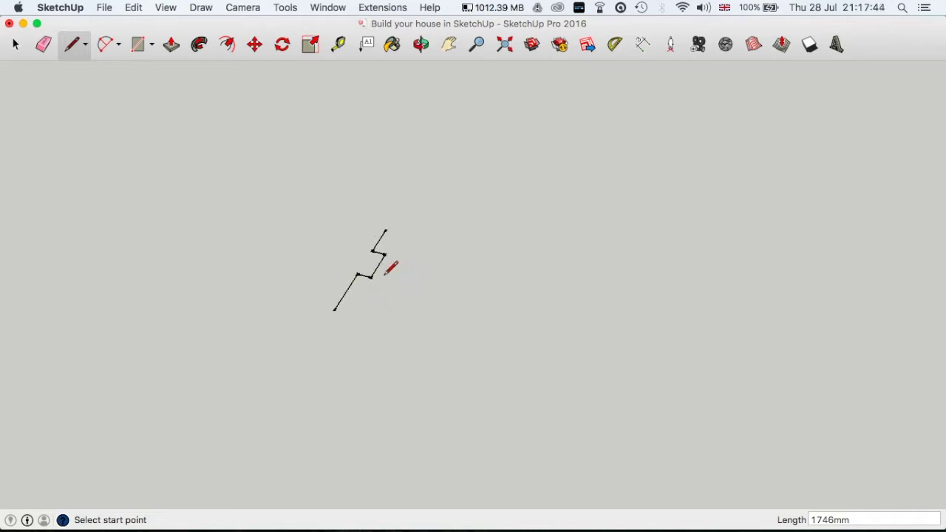
Select all segments of the trial outline and delete them.
key("space")
left_click_drag(300, 205, 532, 417)
key("Delete")
Examine the ground floor plan from its rear rooms down to the bay window and the front entrance.
scroll(492, 336, "down", 10)
middle_click_drag(421, 239, 367, 239)
scroll(318, 221, "up", 5)
scroll(279, 221, "up", 10)
middle_click_drag(304, 282, 280, 226)
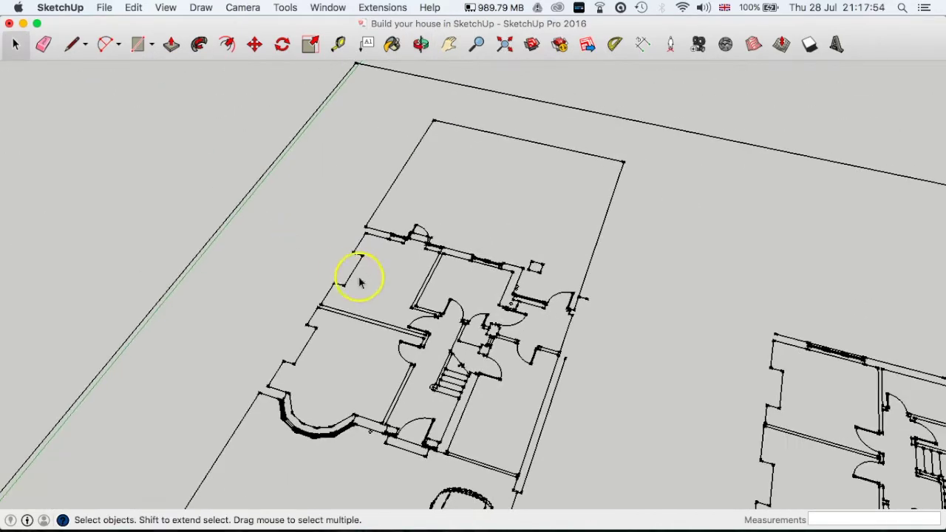
scroll(414, 298, "up", 5)
middle_click_drag(468, 363, 438, 292)
middle_click_drag(439, 384, 438, 313)
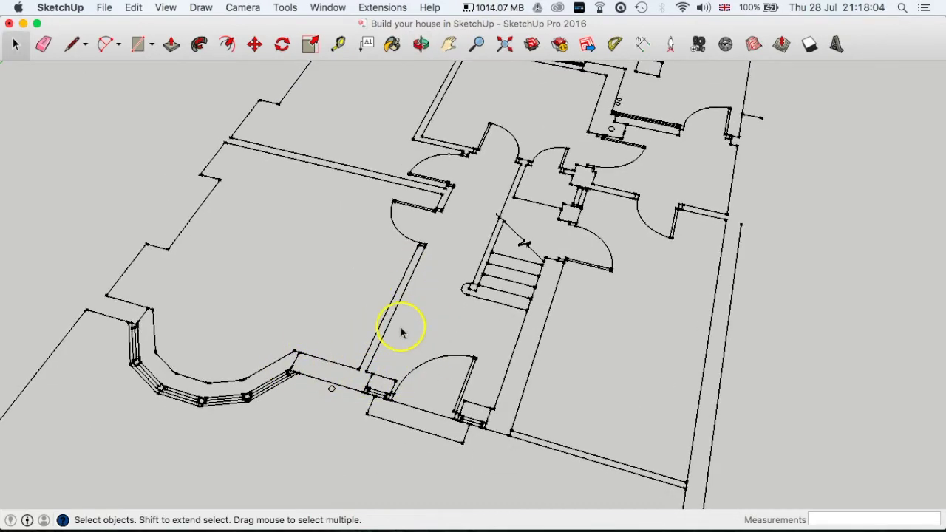
middle_click_drag(334, 382, 433, 376)
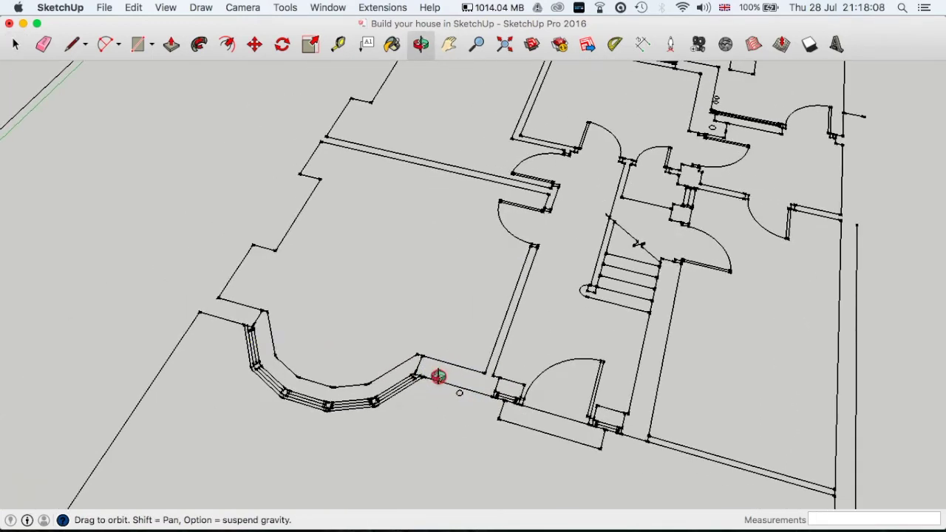
scroll(252, 328, "up", 1)
scroll(249, 328, "up", 1)
scroll(249, 328, "down", 2)
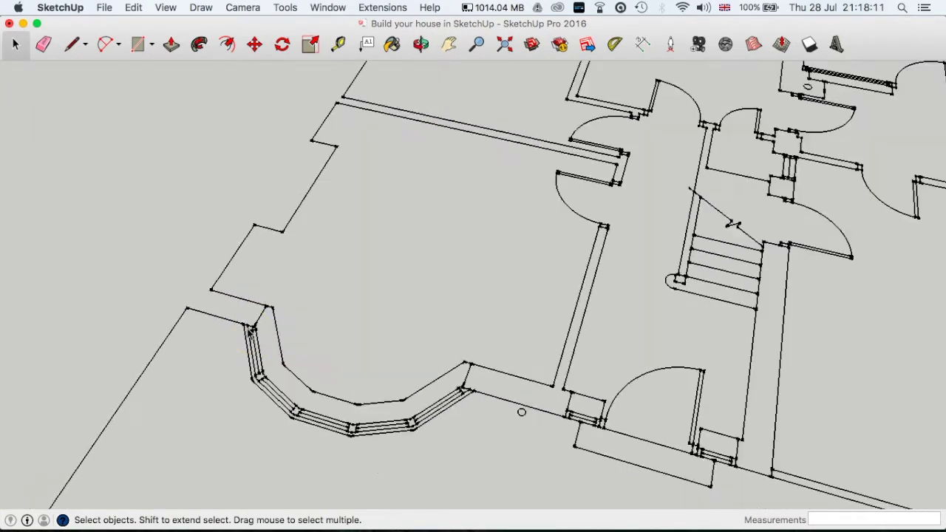
Trace the front wall with lines from its outer side corner to the bay window jamb and across to the inner wall face.
left_click(73, 45)
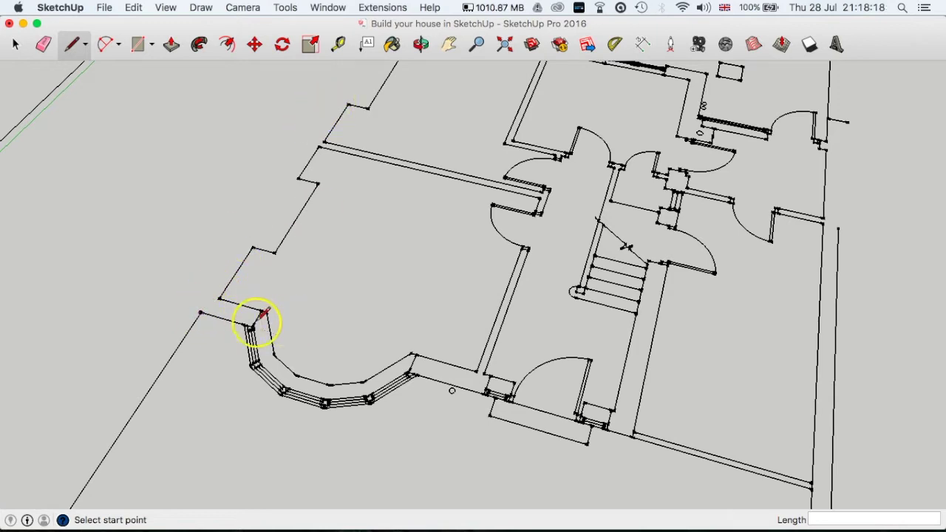
left_click(200, 312)
scroll(233, 320, "up", 3)
scroll(233, 320, "up", 3)
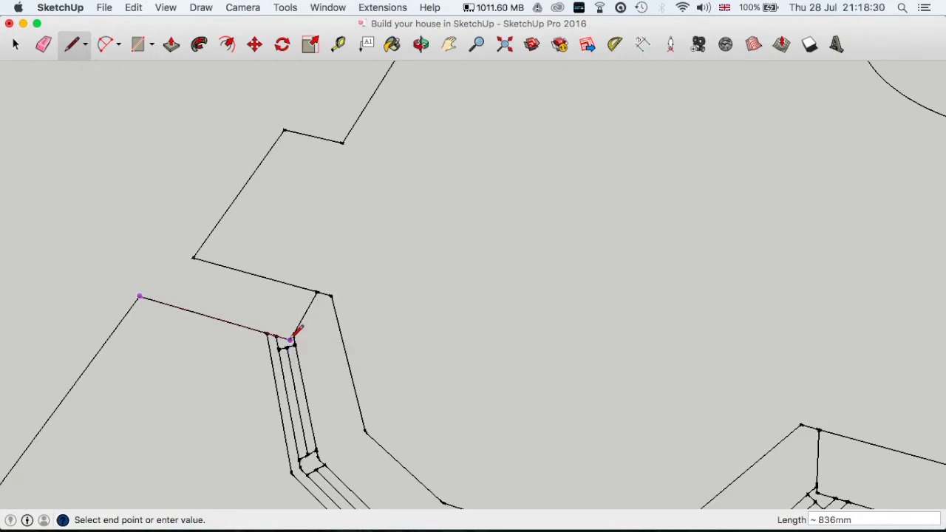
left_click(290, 339)
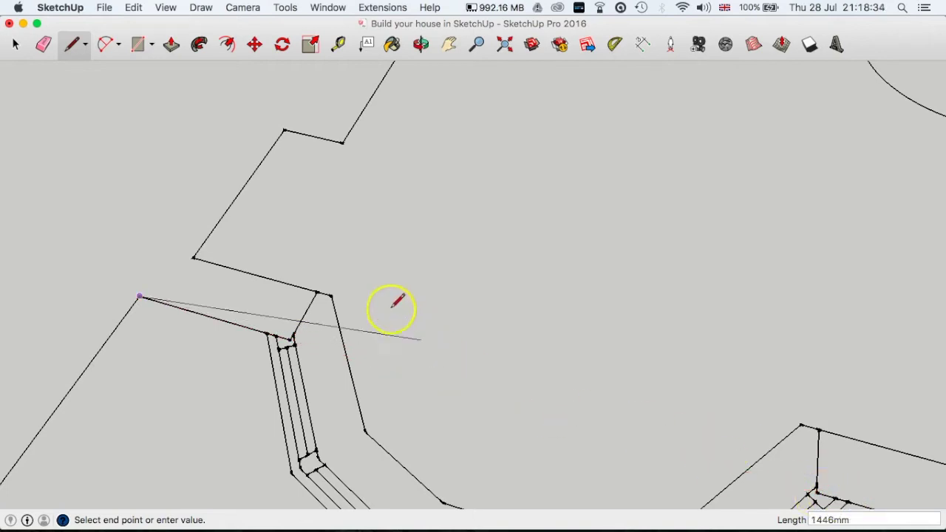
left_click(290, 339)
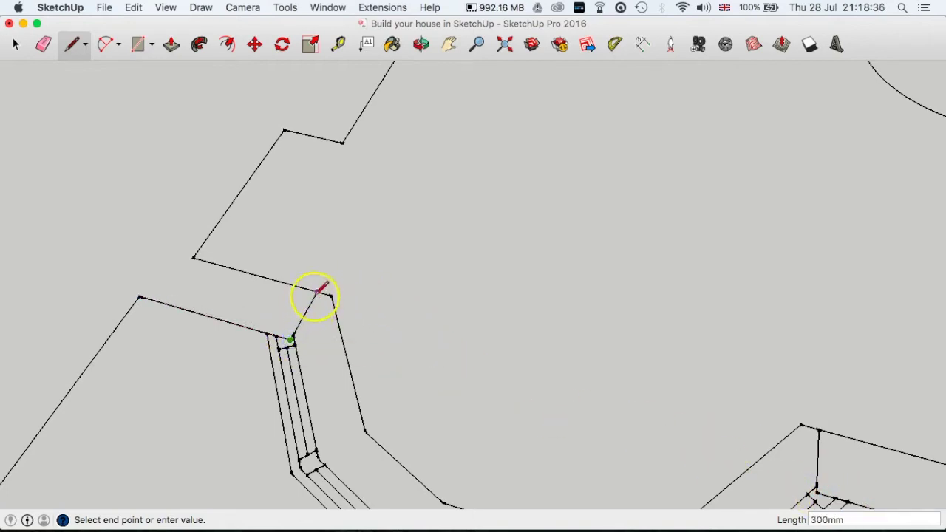
left_click(316, 293)
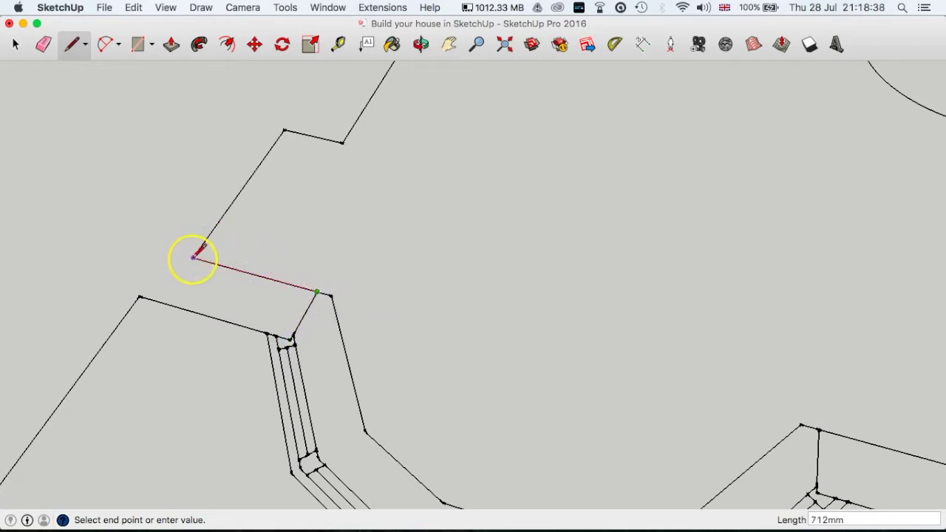
Trace the inner wall face to the front room's corner and along the side wall around the chimney breast.
left_click(285, 130)
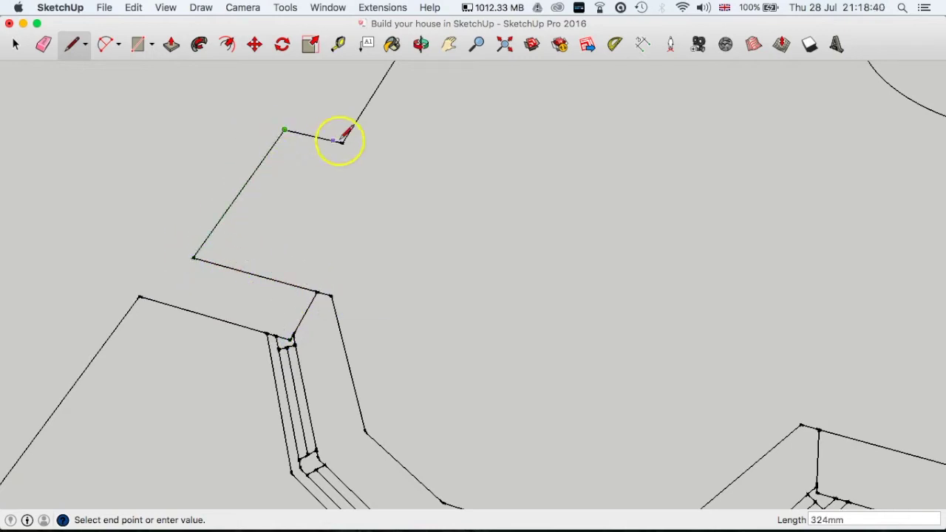
left_click(341, 141)
middle_click_drag(370, 177, 320, 231)
left_click(338, 195)
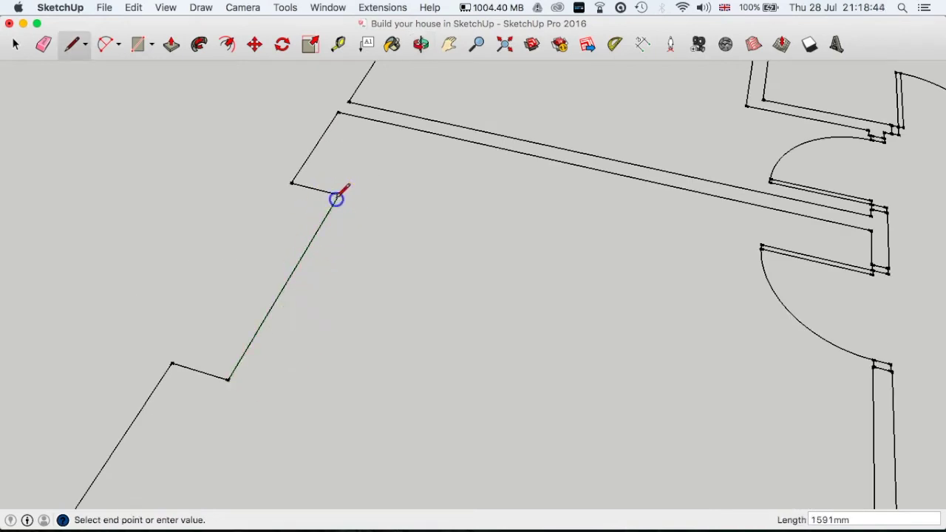
left_click(294, 185)
Extend the traced side wall along the green axis past the dividing wall, and join it along the red axis to the rear room's corner.
middle_click_drag(362, 240, 358, 439)
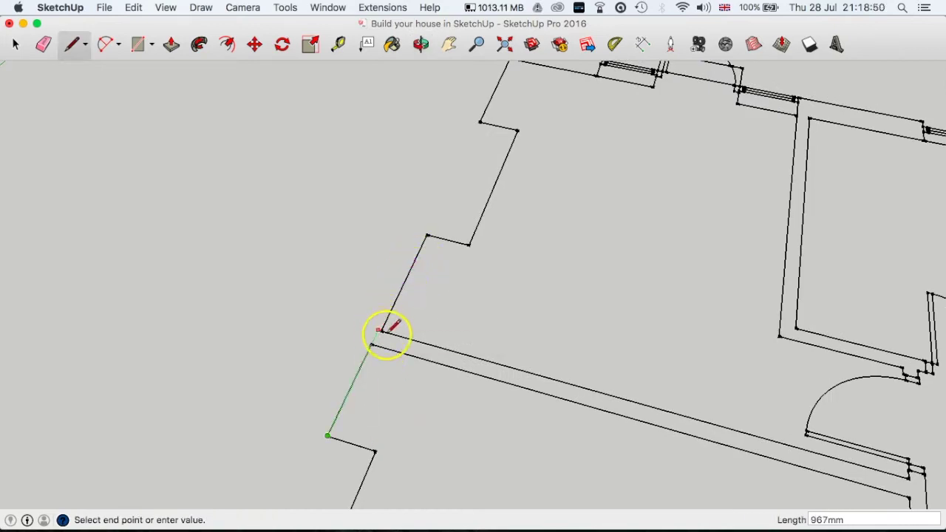
scroll(378, 330, "up", 2)
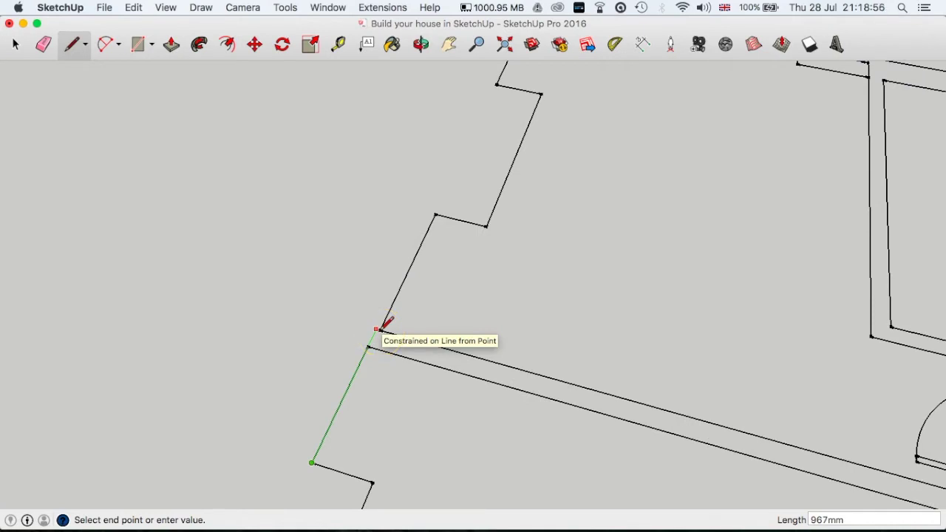
scroll(381, 328, "up", 2)
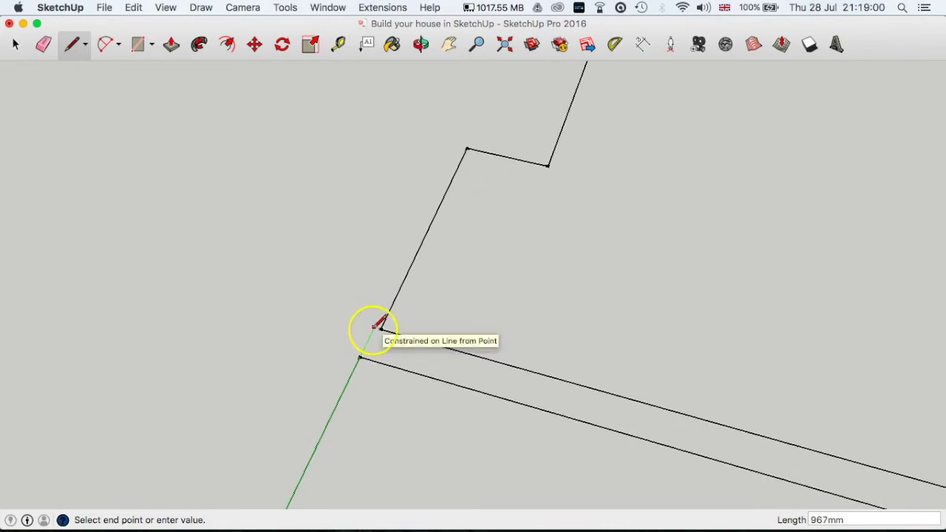
left_click(379, 328)
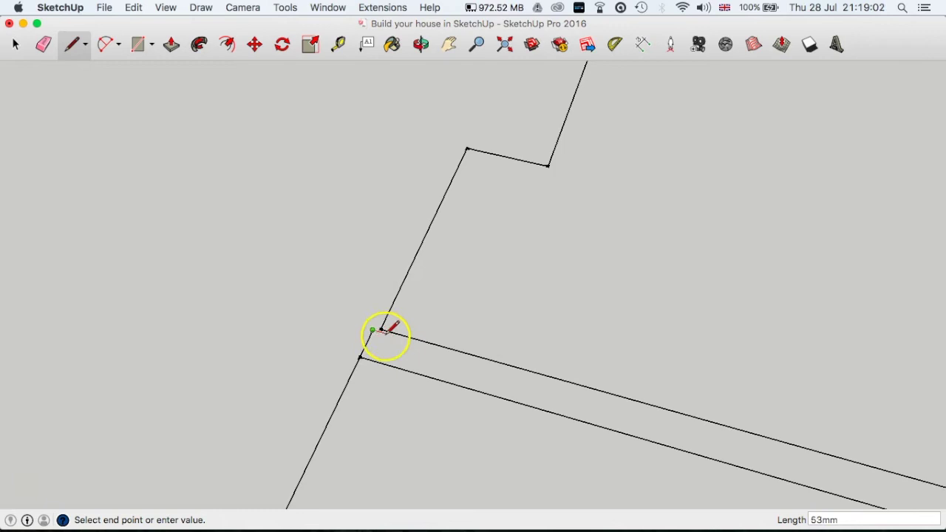
scroll(381, 329, "up", 3)
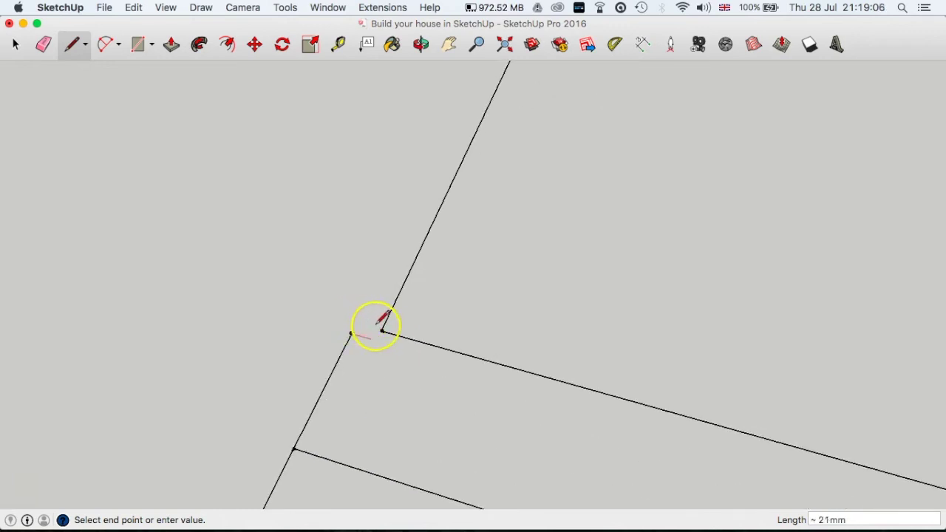
left_click(381, 330)
scroll(382, 331, "down", 1)
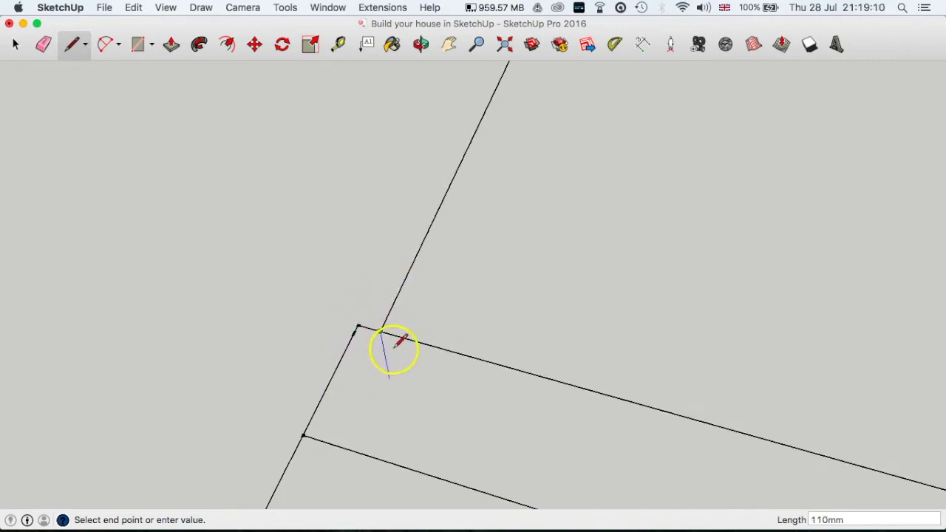
Trace the rear room's side wall with lines from the dividing wall around the chimney breast to the inner rear corner.
scroll(392, 334, "down", 3)
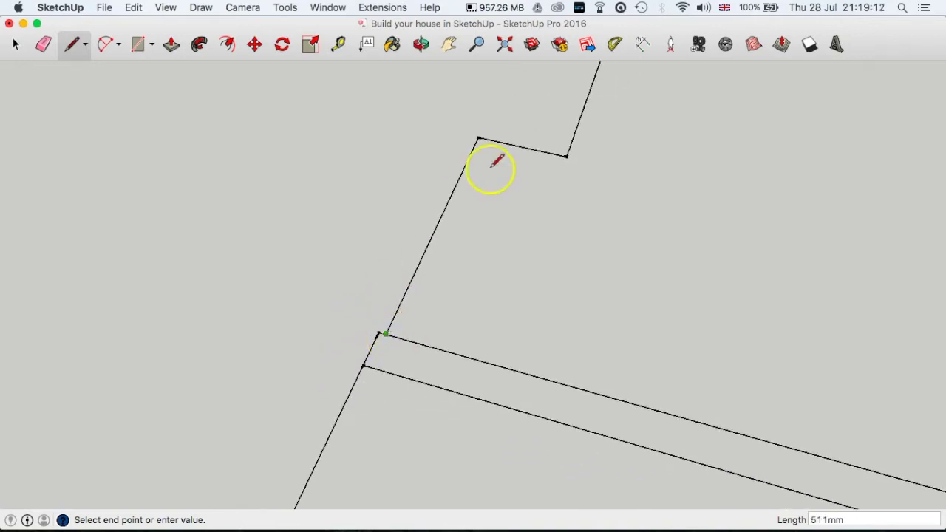
left_click(565, 158)
scroll(365, 364, "down", 3)
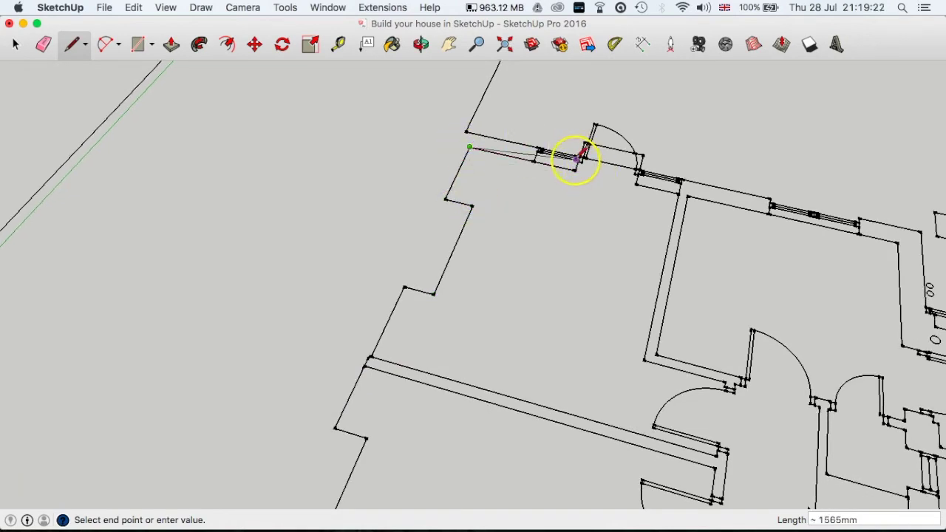
Trace the inner face of the rear wall along the red axis, past the door and windows, to the opposite inner corner.
scroll(578, 155, "up", 2)
scroll(578, 157, "up", 2)
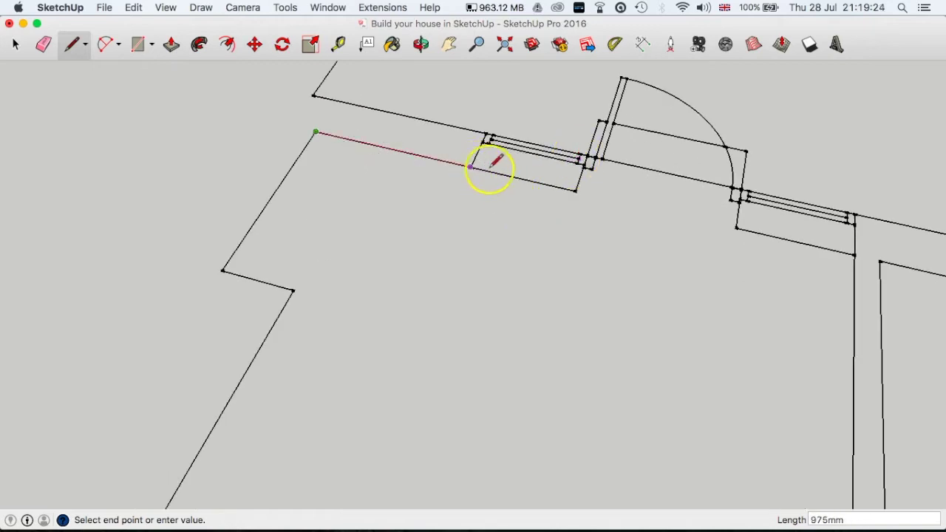
scroll(739, 211, "down", 1)
scroll(739, 215, "down", 3)
mouse_move(752, 231)
middle_mouse_down("shift")
mouse_move(483, 239)
mouse_move(493, 239)
middle_mouse_up("shift")
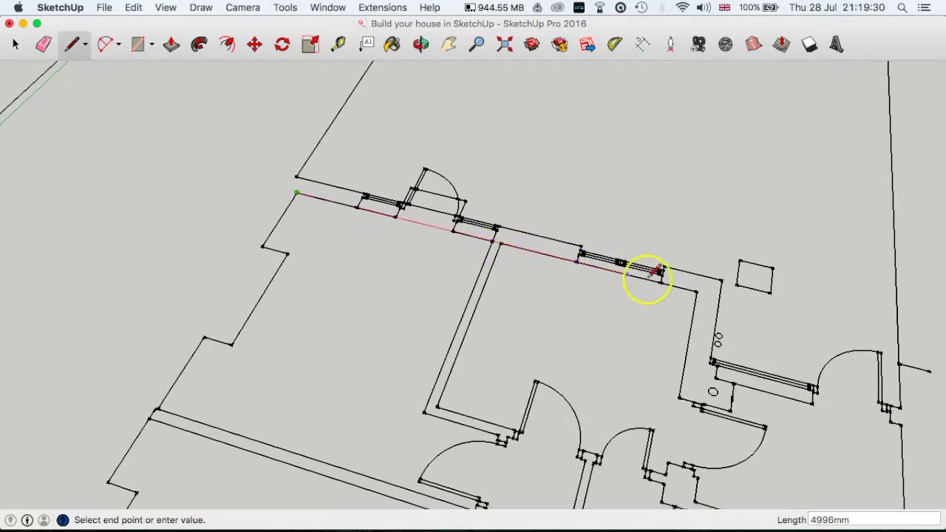
left_click(695, 294)
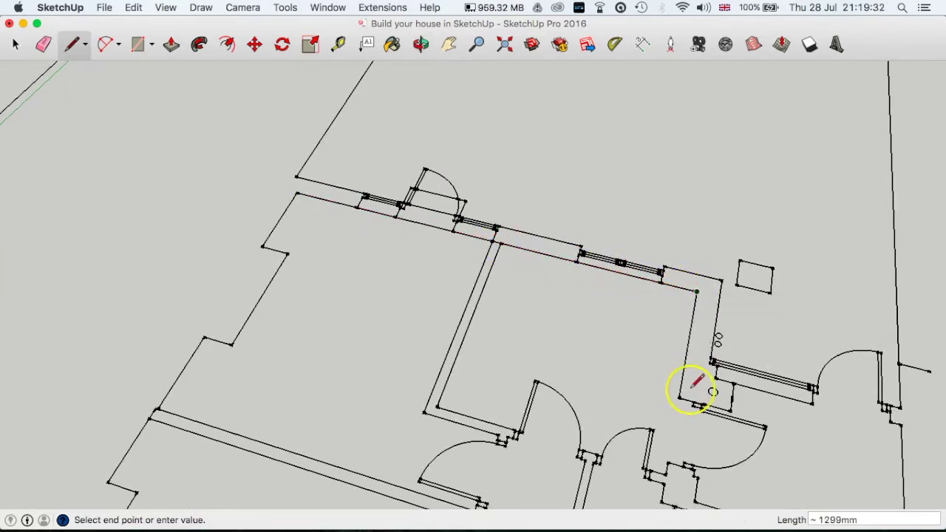
Trace the opposite side wall's inner face to the front entrance corner, and the front wall's inner face across to the bay window jamb.
middle_click_drag(678, 397, 610, 244)
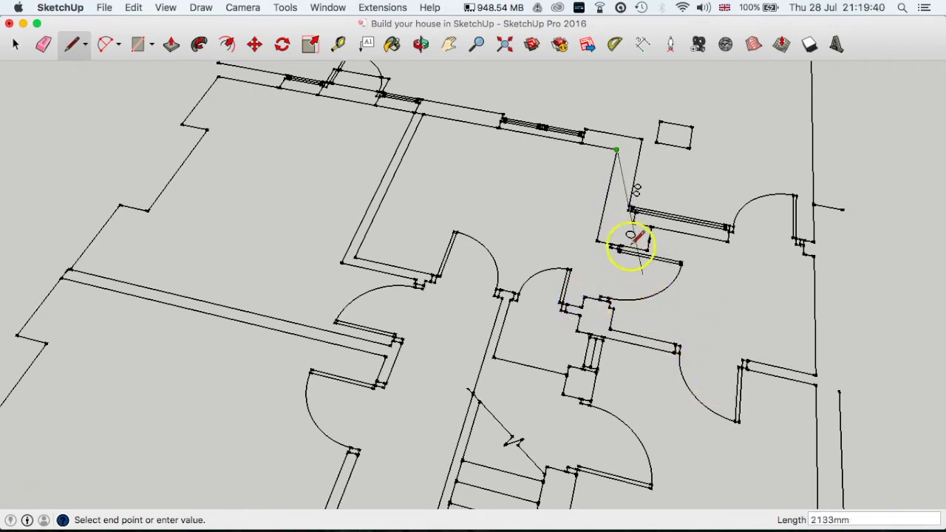
mouse_move(591, 342)
middle_mouse_down()
mouse_move(598, 317)
mouse_move(633, 296)
mouse_move(591, 394)
mouse_move(598, 226)
mouse_move(620, 329)
middle_mouse_up()
mouse_move(619, 449)
middle_mouse_down()
mouse_move(652, 293)
mouse_move(695, 333)
middle_mouse_up()
left_click(675, 353)
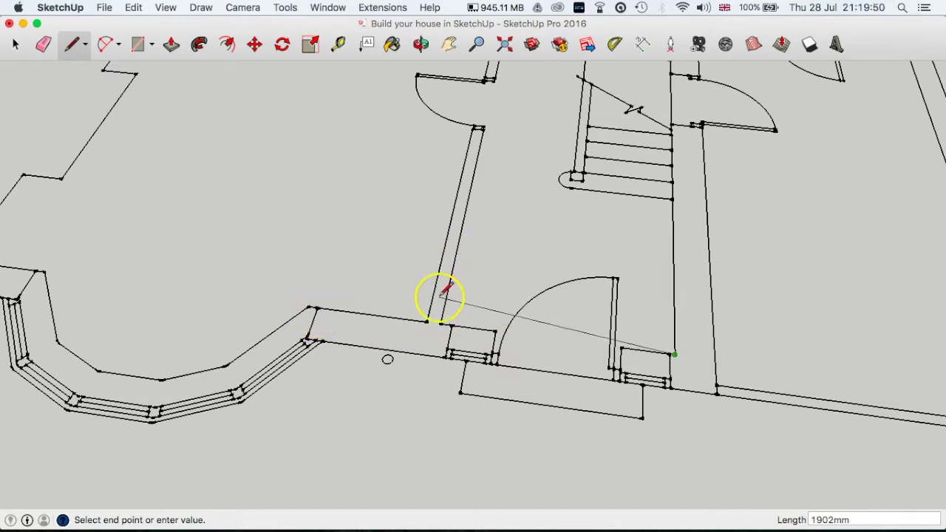
left_click(317, 307)
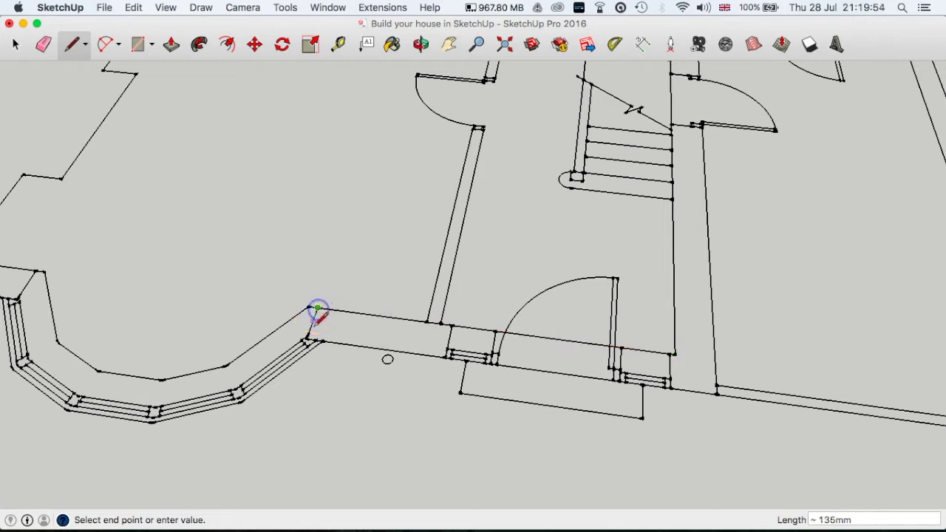
Trace the bay window jamb to the outer wall face, and the outer front face past the entrance to the outer corner.
scroll(308, 341, "up", 3)
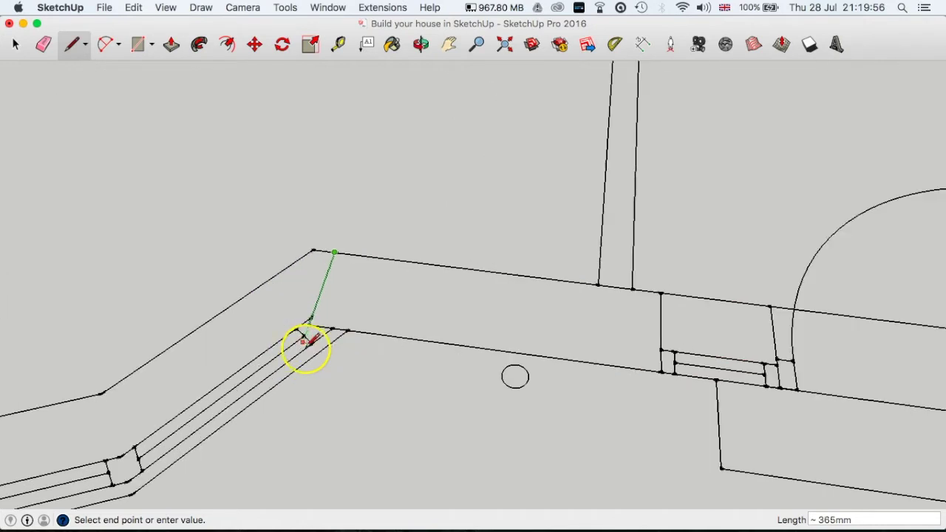
left_click(309, 325)
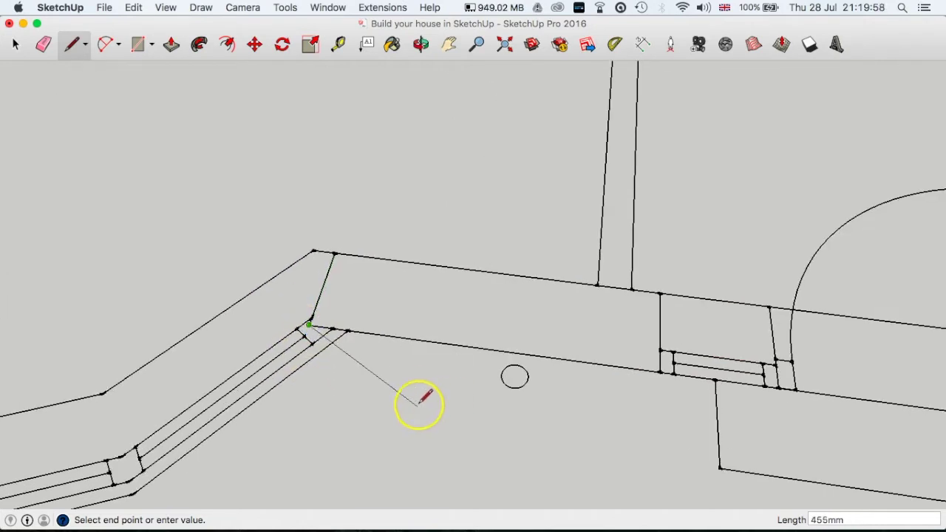
scroll(316, 308, "down", 2)
scroll(317, 307, "down", 2)
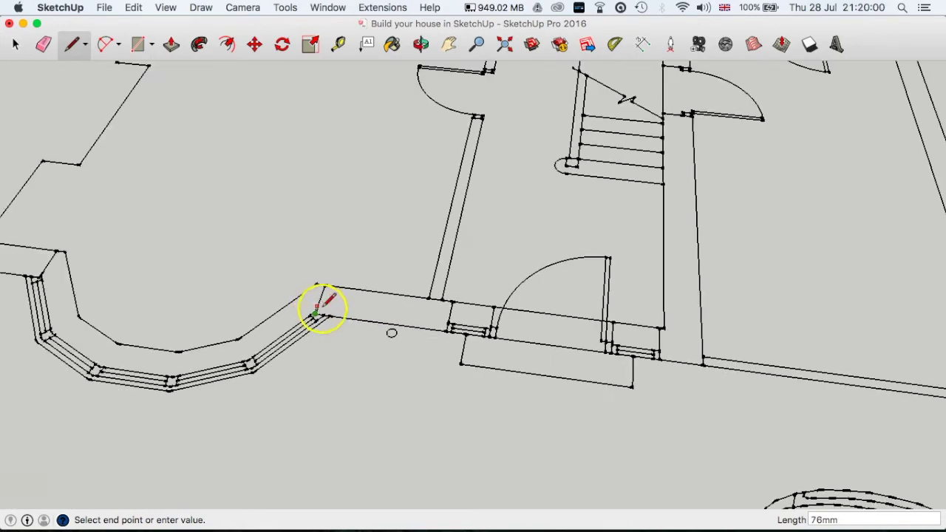
left_click(705, 363)
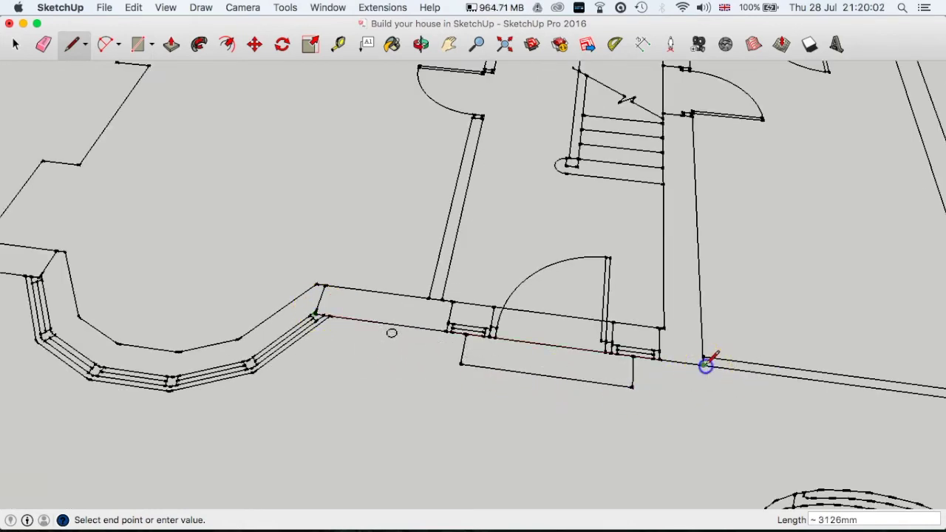
Trace the outer side wall along the green axis to the rear corner, and the outer rear face to the opposite corner.
mouse_move(696, 249)
middle_mouse_down()
mouse_move(677, 342)
mouse_move(692, 300)
mouse_move(644, 368)
mouse_move(717, 222)
mouse_move(687, 321)
mouse_move(614, 311)
middle_mouse_up()
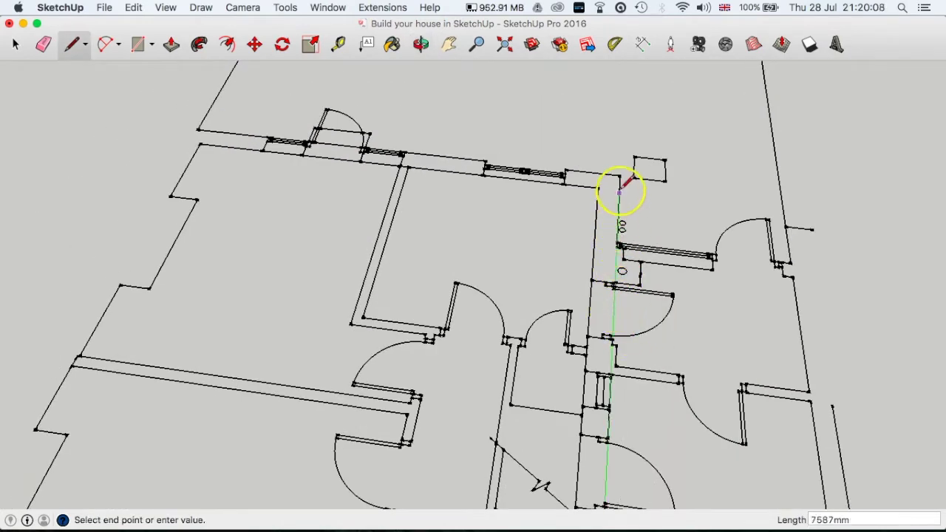
left_click(619, 175)
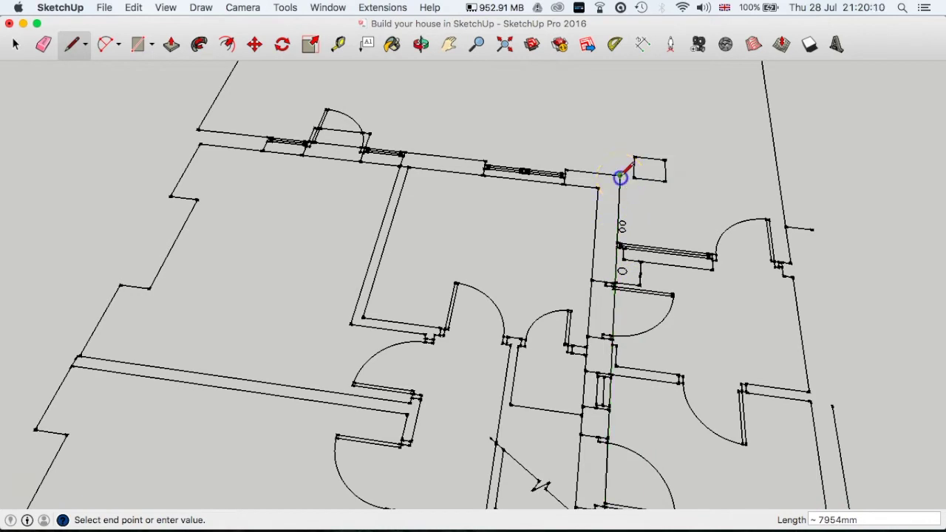
left_click(201, 127)
Draw the last outer side wall along the green axis to the front corner, and close the wall outline into a face.
mouse_move(226, 249)
middle_mouse_down()
mouse_move(450, 106)
mouse_move(371, 268)
middle_mouse_up()
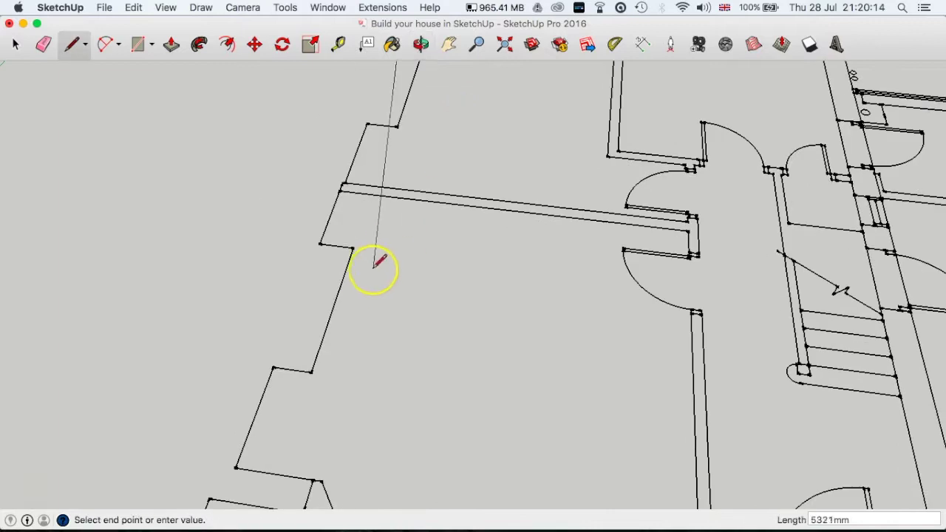
scroll(334, 311, "down", 3)
mouse_move(312, 369)
middle_mouse_down()
mouse_move(317, 291)
mouse_move(296, 281)
middle_mouse_up()
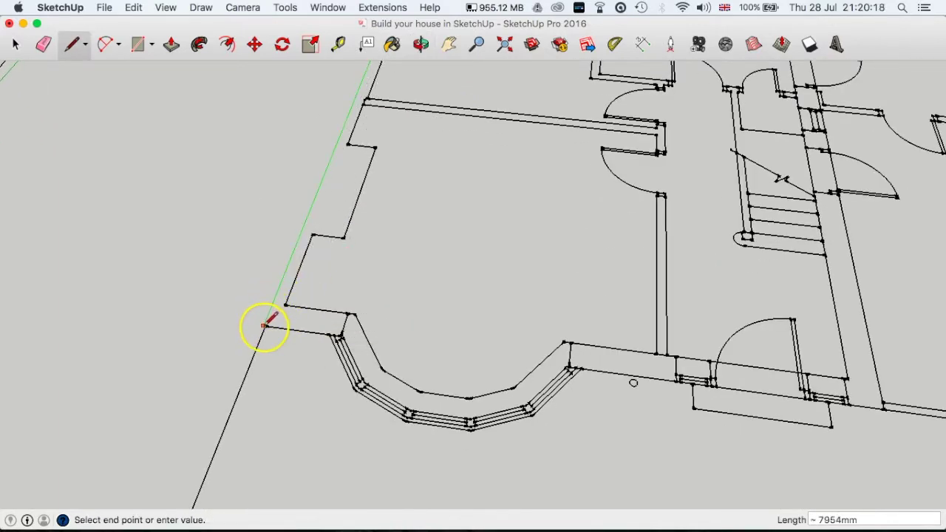
scroll(268, 325, "up", 4)
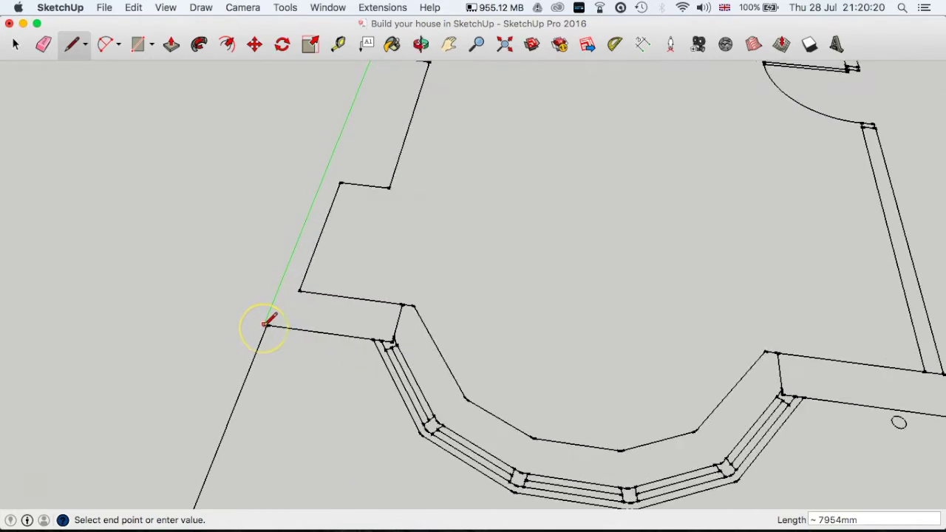
scroll(267, 323, "up", 2)
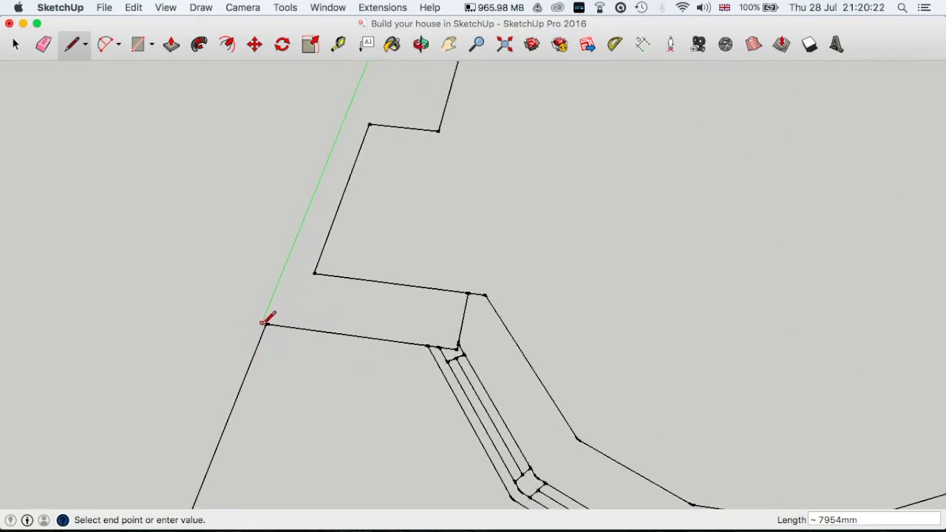
left_click(263, 323)
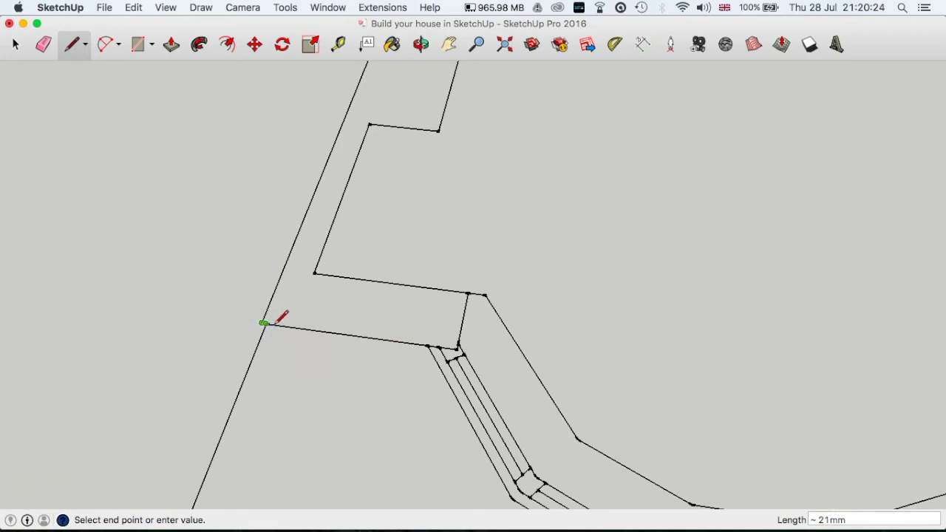
left_click(274, 325)
scroll(354, 288, "down", 6)
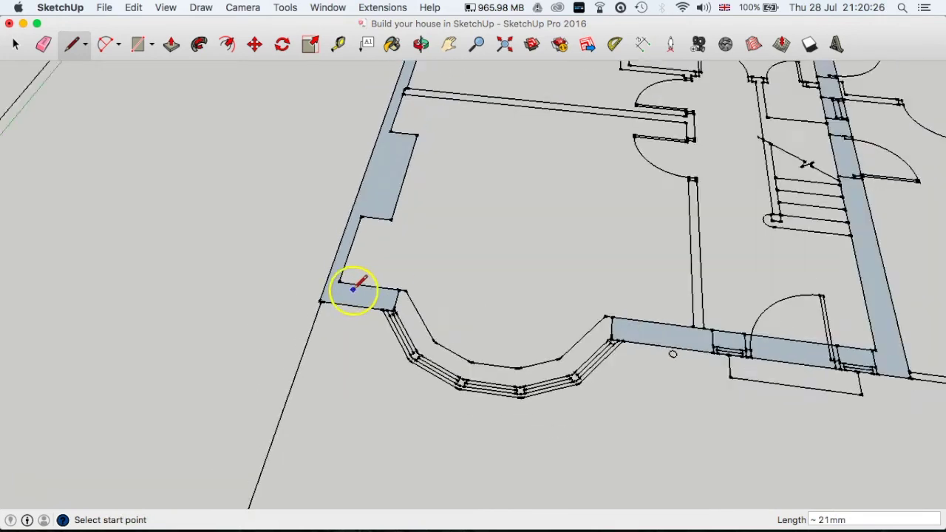
Examine the filled wall face around the whole ground floor plan, including the bay window, front entrance and side rooms.
middle_click_drag(485, 270, 380, 352)
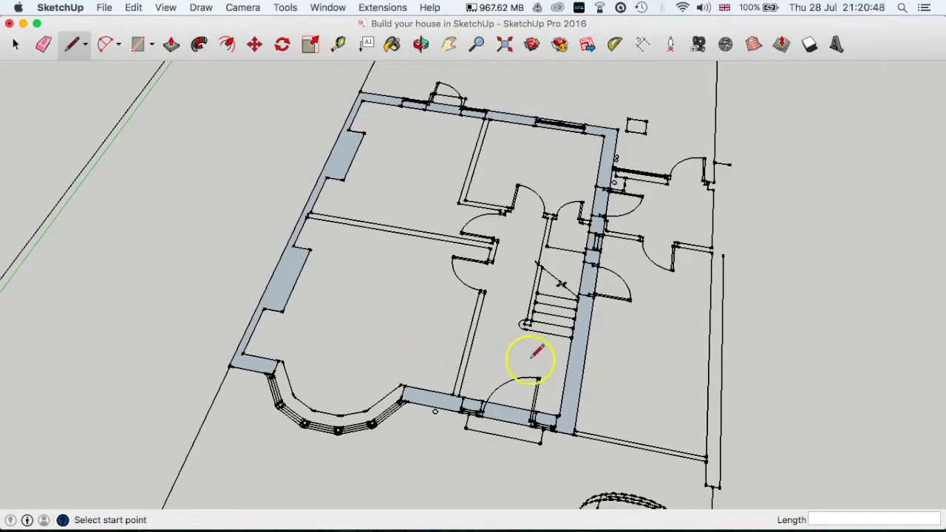
scroll(536, 353, "down", 10)
mouse_move(584, 407)
middle_mouse_down()
mouse_move(446, 133)
mouse_move(433, 328)
middle_mouse_up()
mouse_move(274, 386)
middle_mouse_down()
mouse_move(349, 195)
mouse_move(371, 233)
mouse_move(372, 291)
middle_mouse_up()
scroll(362, 253, "up", 5)
scroll(356, 235, "up", 5)
scroll(357, 231, "down", 5)
mouse_move(357, 230)
middle_mouse_down()
mouse_move(355, 258)
mouse_move(370, 263)
mouse_move(401, 333)
mouse_move(451, 170)
mouse_move(475, 380)
mouse_move(416, 276)
middle_mouse_up()
scroll(370, 264, "up", 5)
scroll(371, 251, "up", 5)
scroll(391, 321, "down", 2)
scroll(391, 319, "down", 5)
scroll(450, 169, "down", 5)
scroll(469, 262, "up", 6)
scroll(483, 251, "up", 2)
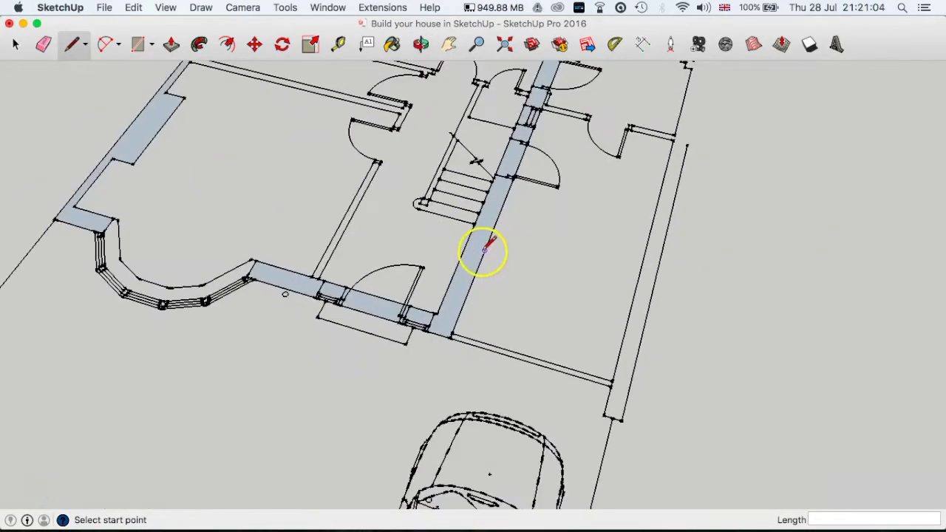
Push/Pull the traced ground floor wall face upwards by about 1197 mm.
middle_click_drag(484, 248, 480, 273)
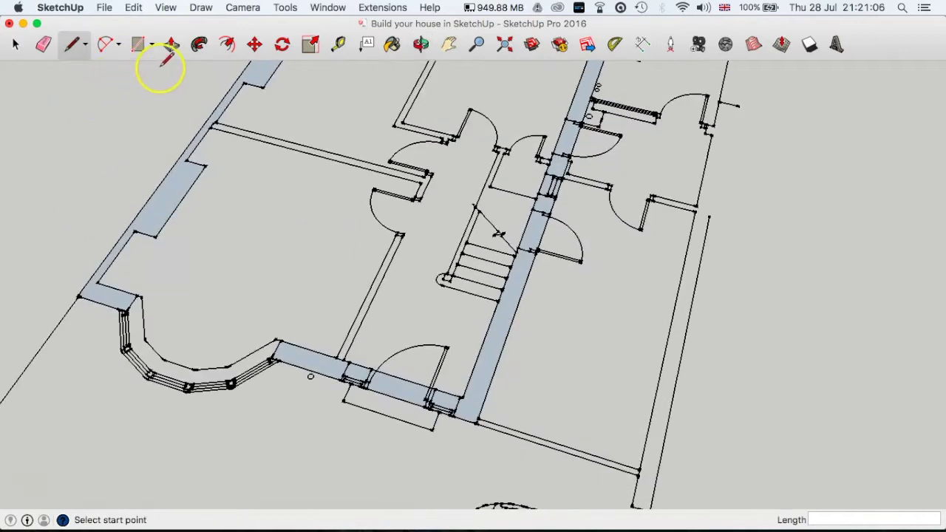
left_click(170, 45)
left_click(164, 194)
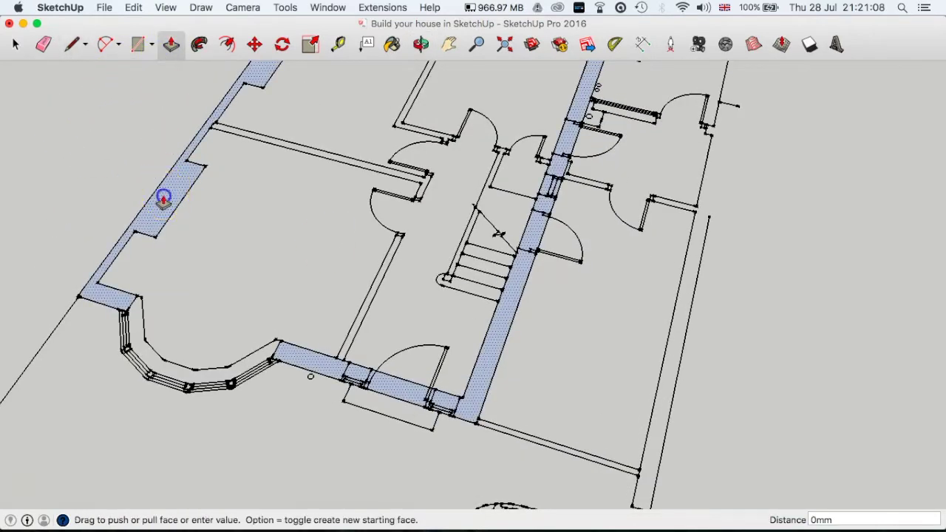
left_click(151, 140)
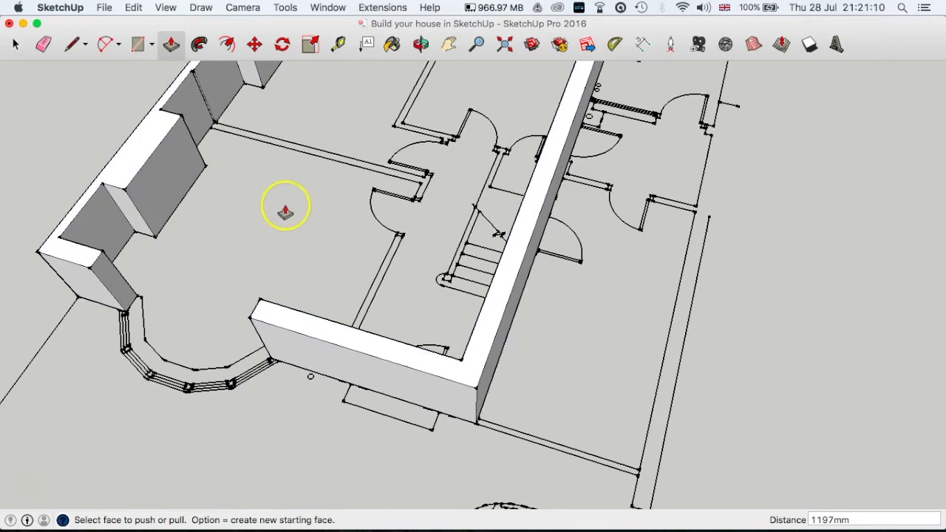
Open the imported drawing group for editing at its elevation drawings.
scroll(416, 199, "down", 10)
middle_click_drag(416, 199, 493, 189)
scroll(506, 211, "down", 6)
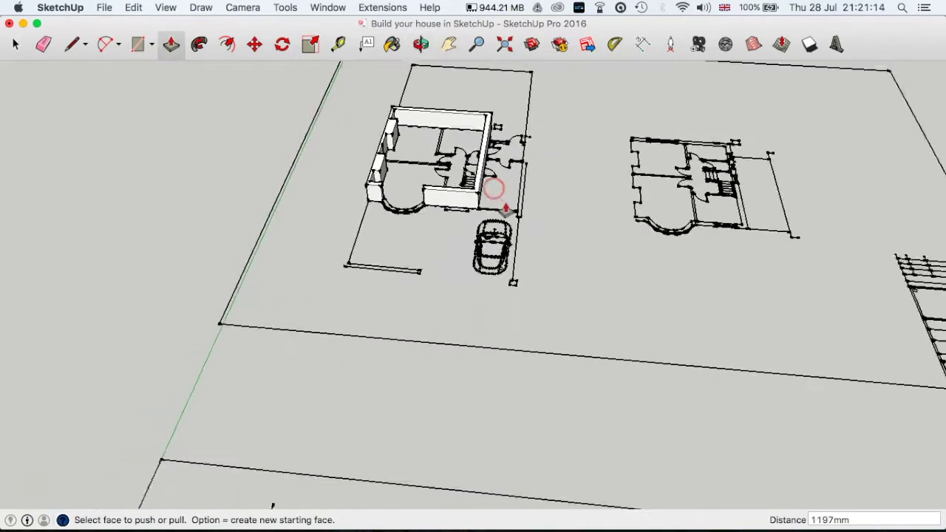
middle_click_drag(515, 248, 369, 281, "shift")
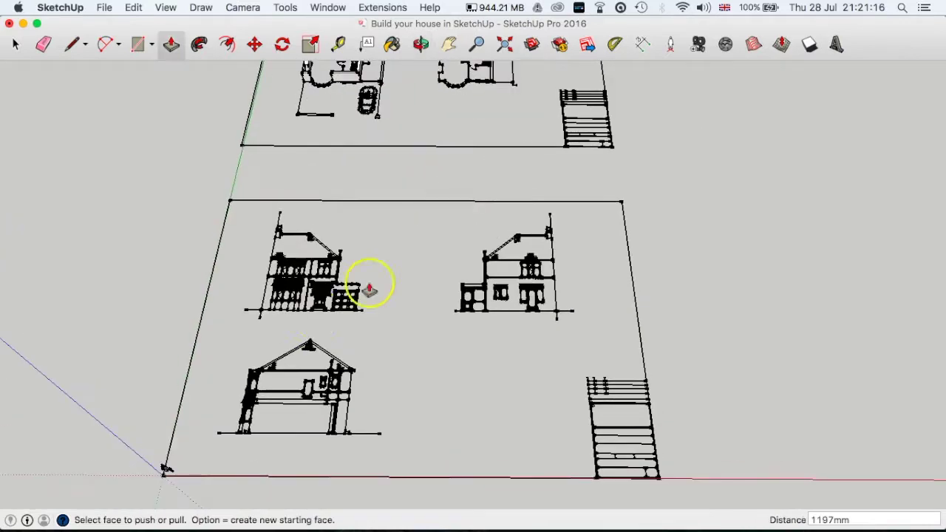
key("space")
left_click(289, 272)
right_click(293, 277)
left_click(318, 365)
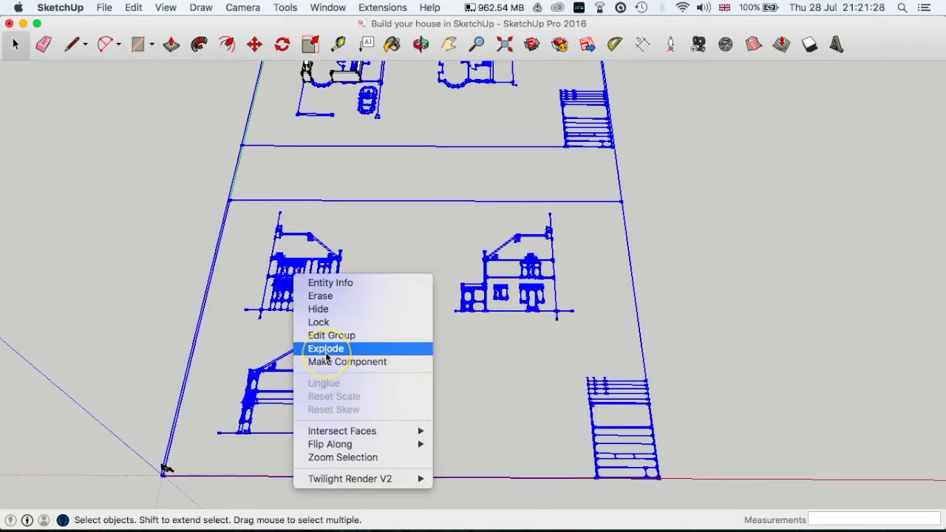
left_click(286, 284)
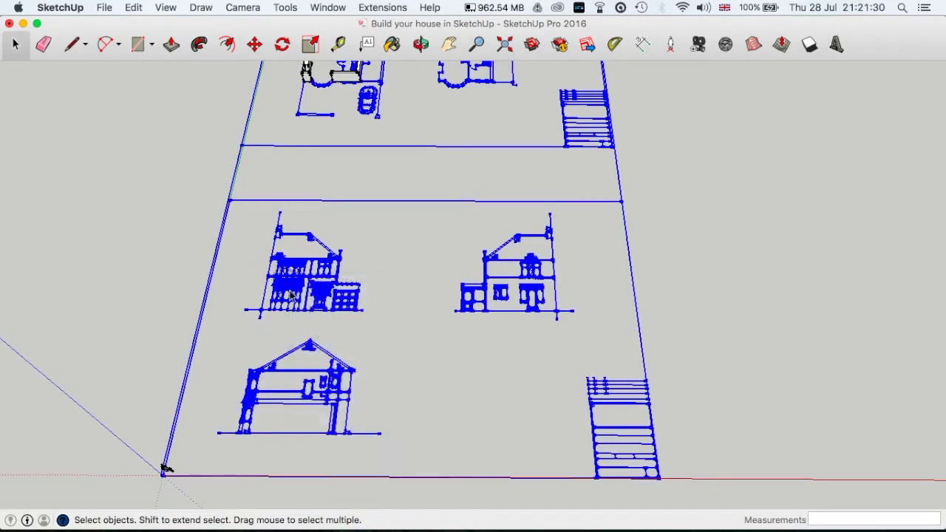
double_click(290, 290)
left_click(253, 251)
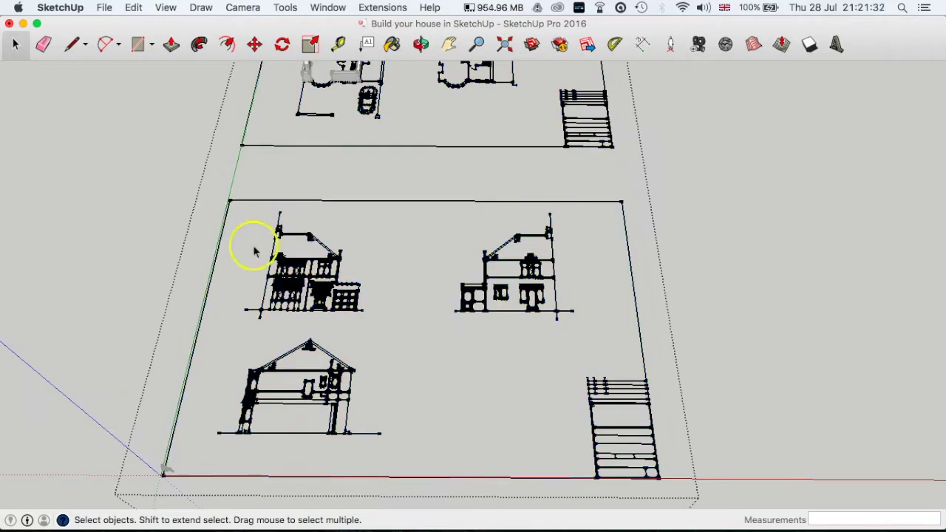
Select the complete front elevation, copy it, and leave the drawing group.
left_click_drag(232, 220, 376, 330)
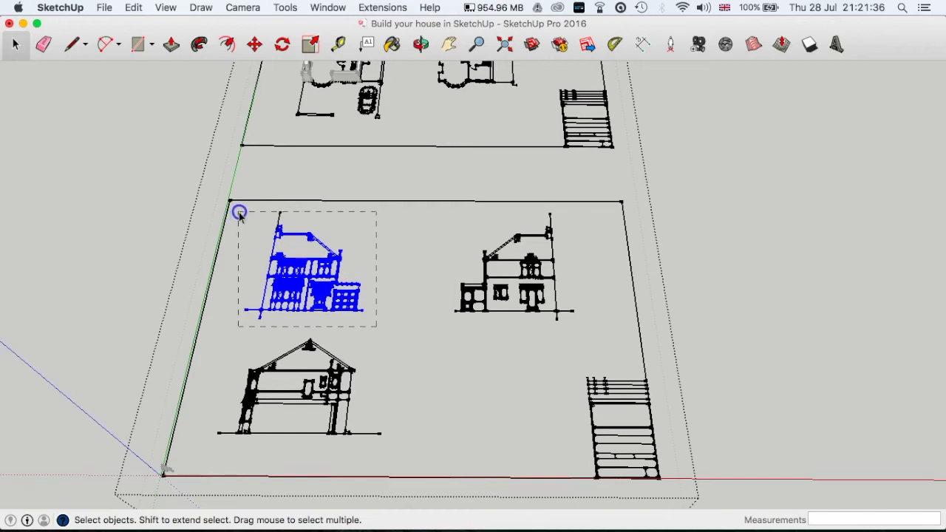
left_click(309, 292)
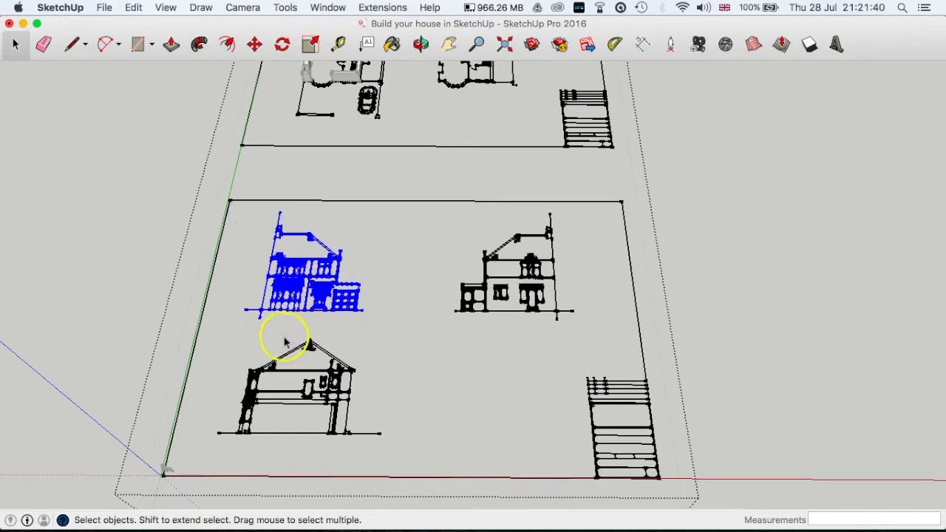
left_click(153, 265)
Paste the copied front elevation outside the group, on open ground behind the ground floor plan.
mouse_move(382, 270)
middle_mouse_down()
mouse_move(407, 320)
mouse_move(306, 360)
mouse_move(599, 309)
middle_mouse_up()
middle_click_drag(473, 248, 461, 323)
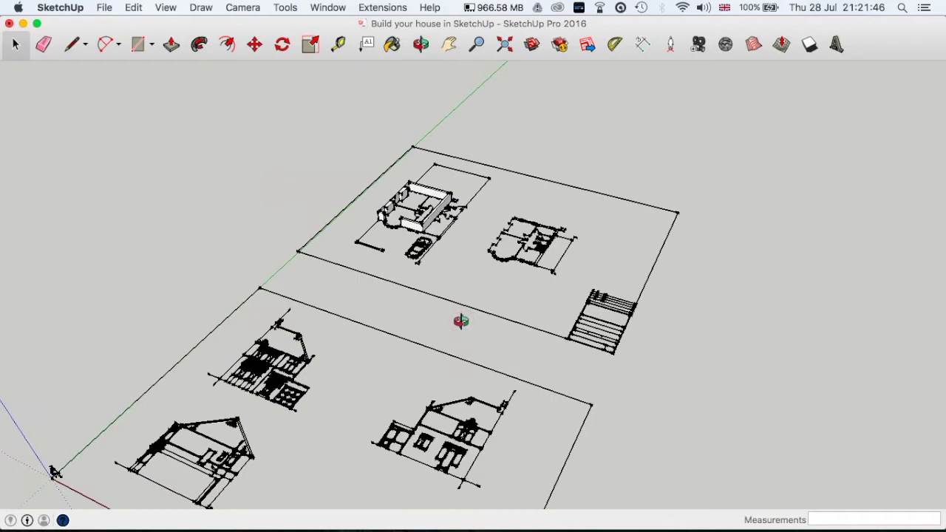
key("super+v")
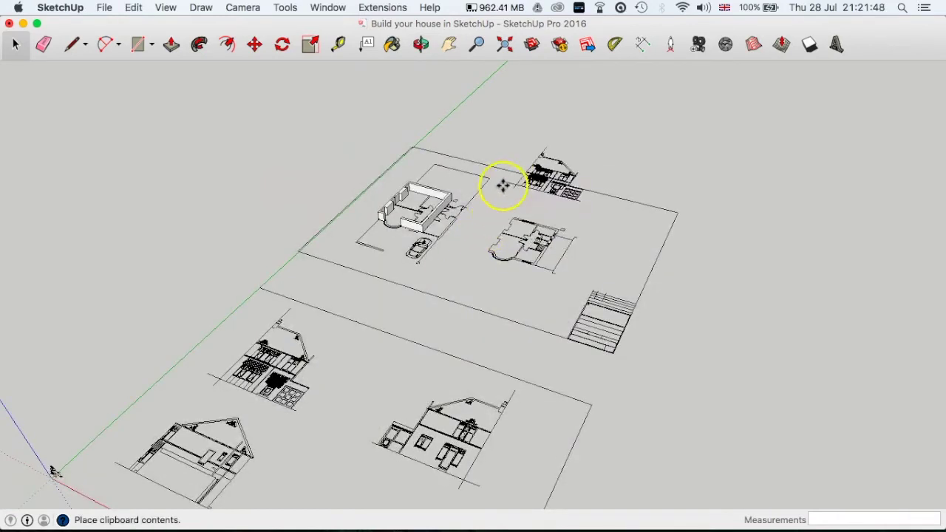
left_click(499, 170)
left_click(484, 131)
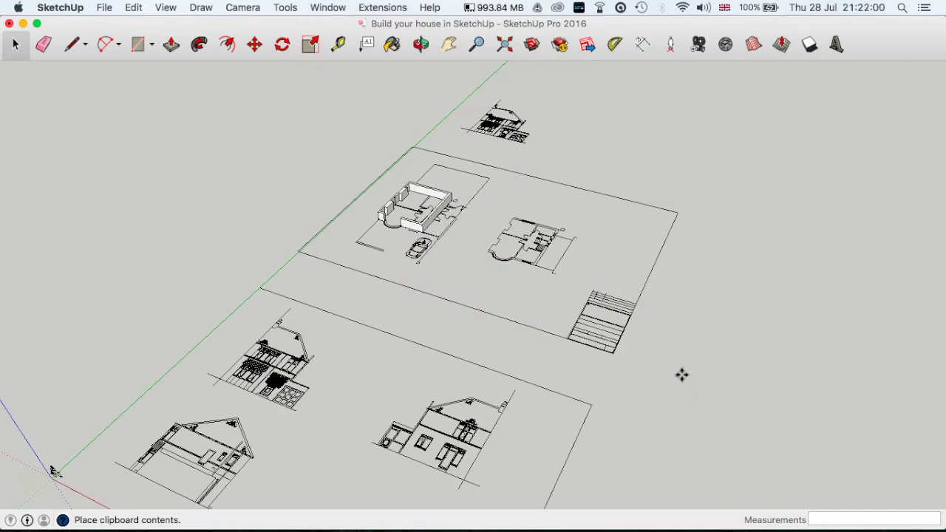
Select the whole pasted front elevation behind the ground floor plan and make it a group.
left_click(483, 83)
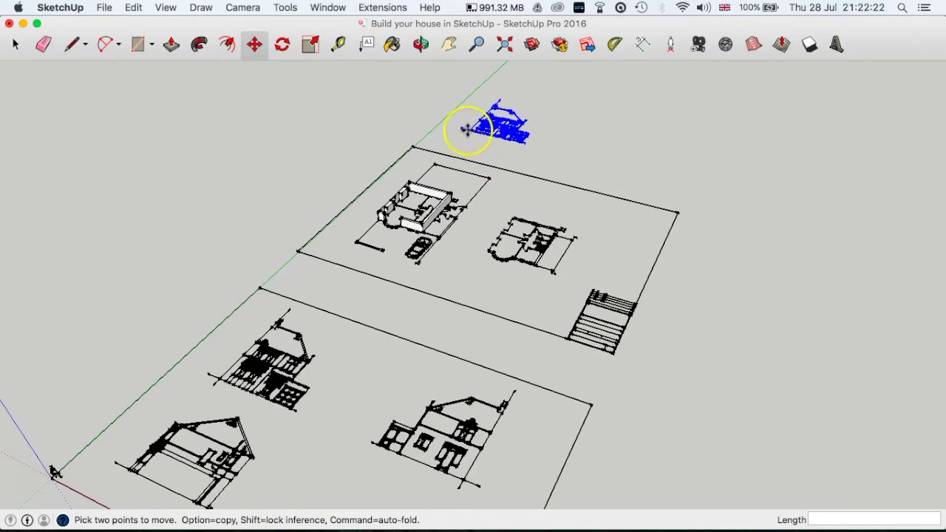
key("space")
left_click(511, 150)
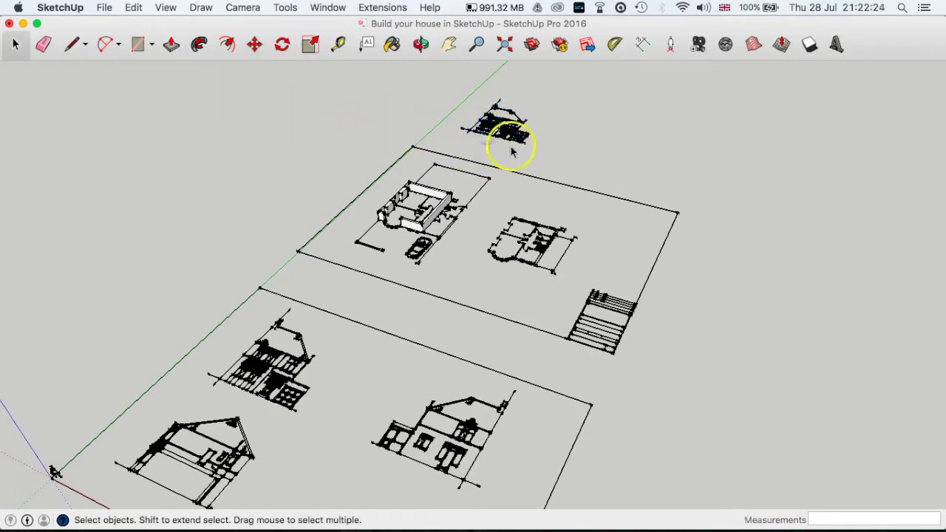
middle_click_drag(507, 137, 436, 161)
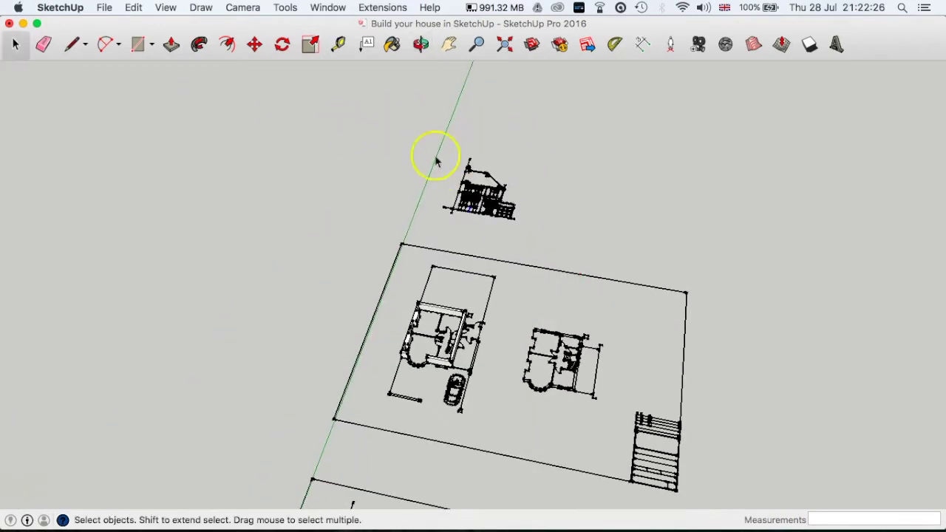
left_click_drag(424, 140, 424, 141)
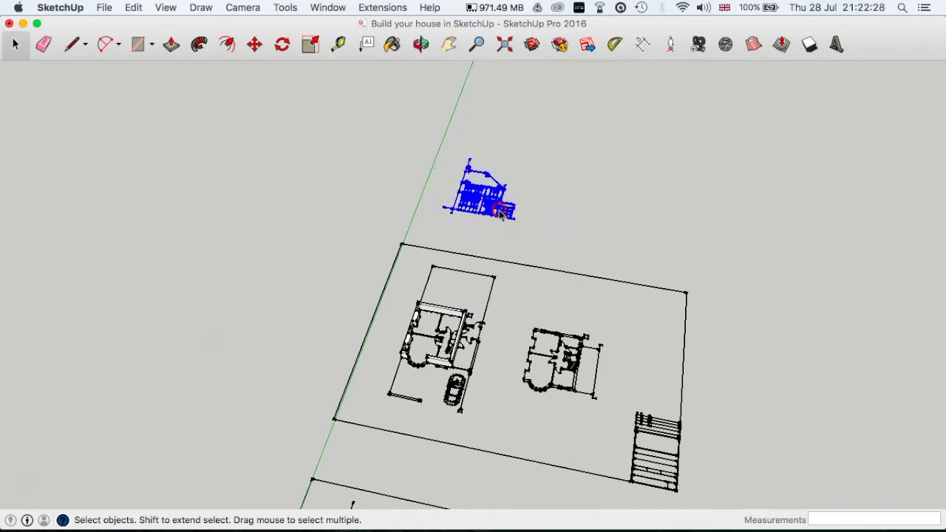
right_click(498, 206)
left_click(549, 315)
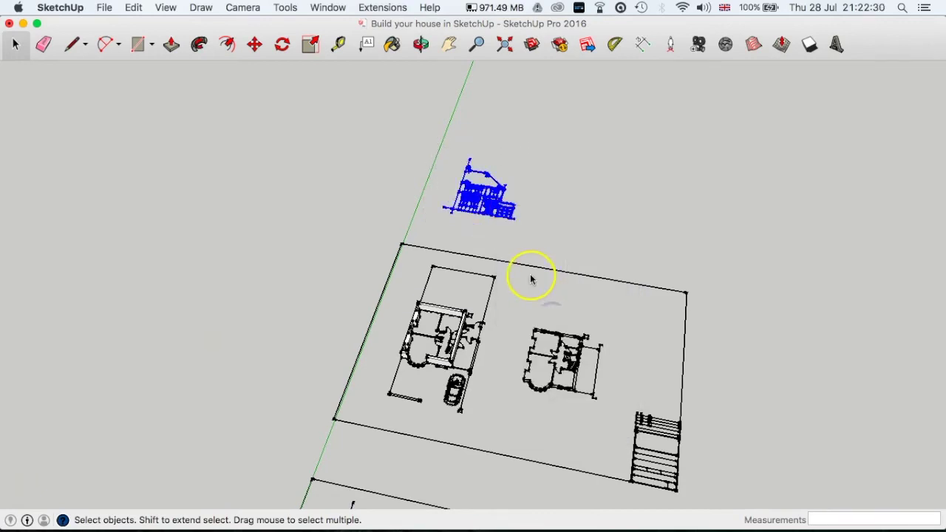
Rotate the front elevation group 90 degrees about the red axis from its lower outer corner so it stands upright.
middle_click_drag(530, 269, 449, 260)
scroll(442, 299, "up", 3)
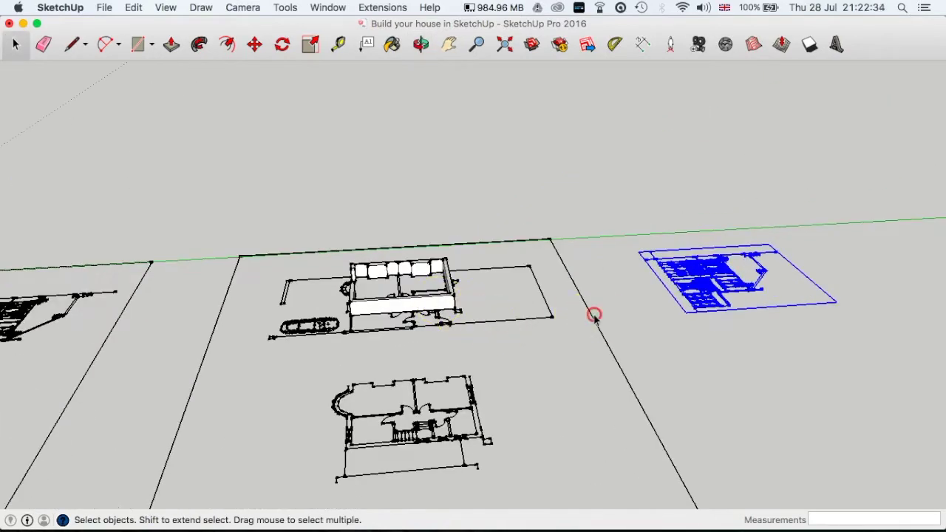
middle_click_drag(594, 314, 422, 317, "shift")
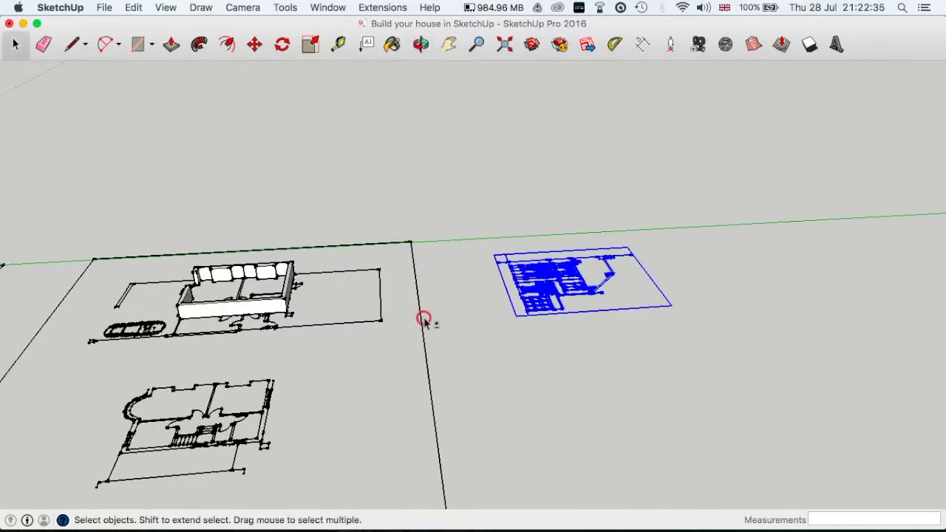
left_click(285, 46)
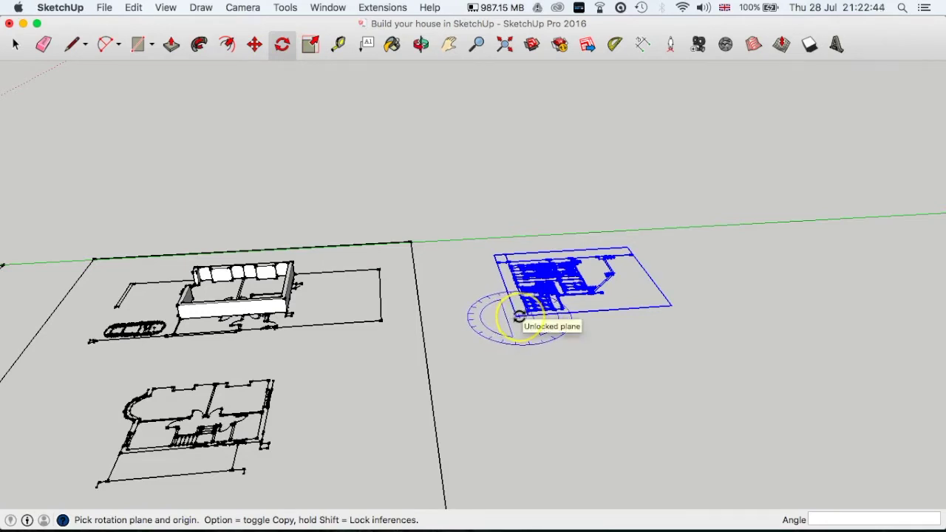
scroll(519, 316, "up", 2)
key("Down")
key("Left")
key("Up")
key("Left")
key("Right")
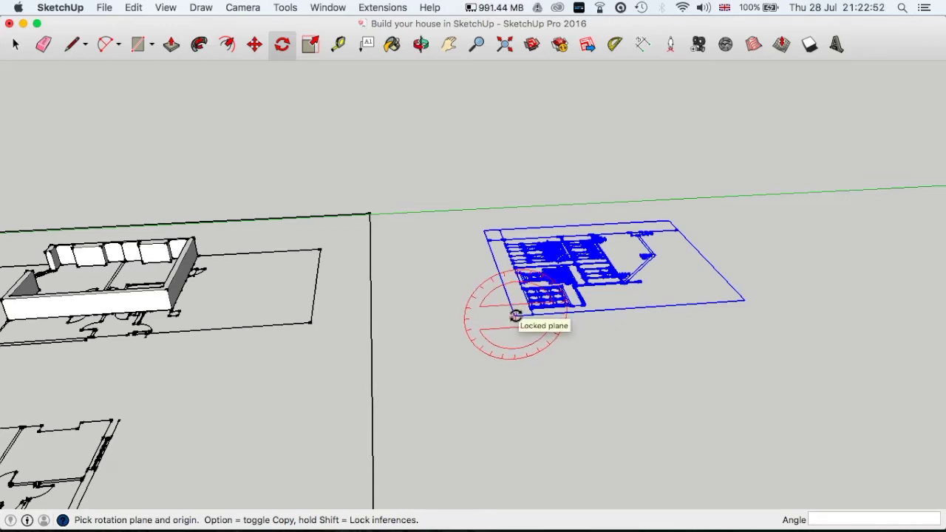
middle_click_drag(516, 316, 584, 296)
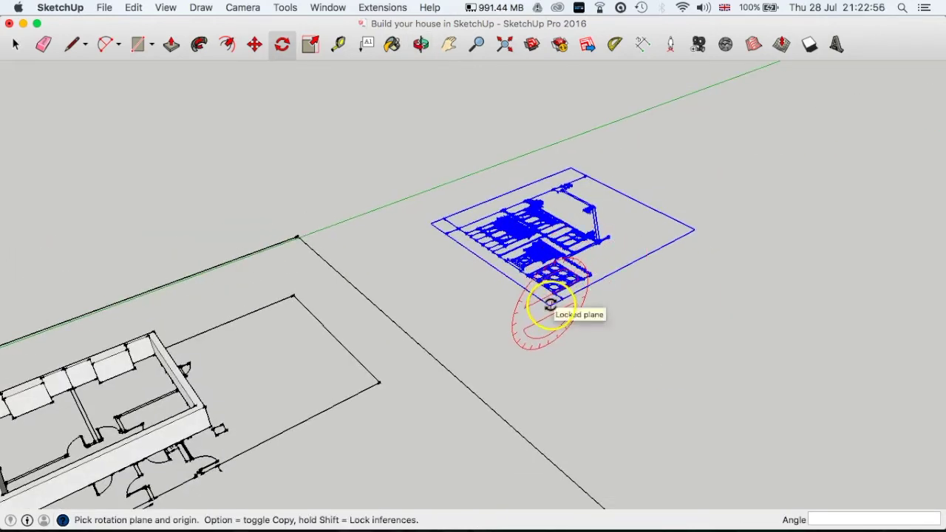
left_click_drag(550, 304, 624, 188)
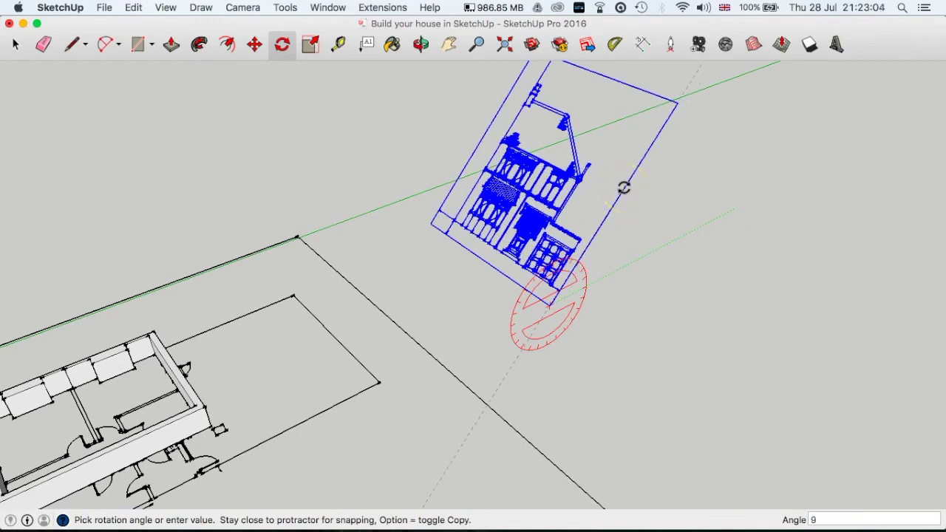
type("90")
key("Return")
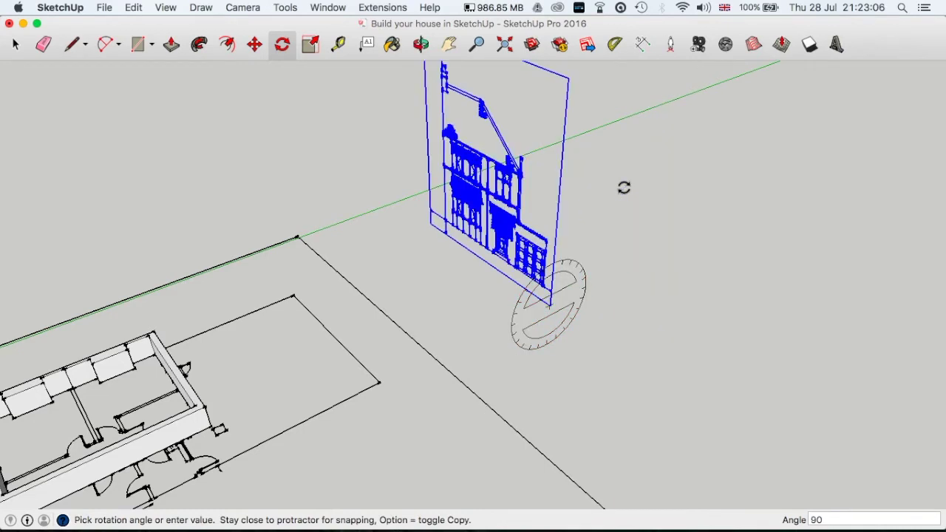
Move the upright elevation by its ground-line corner onto the plan's side boundary line, just behind the extruded walls, and deselect it.
middle_click_drag(376, 327, 515, 318)
middle_click_drag(285, 414, 657, 362)
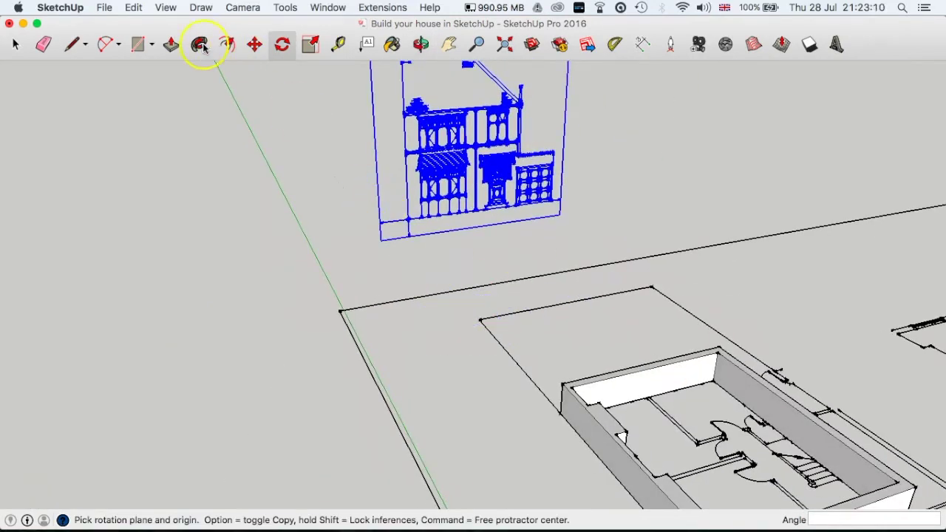
left_click(255, 45)
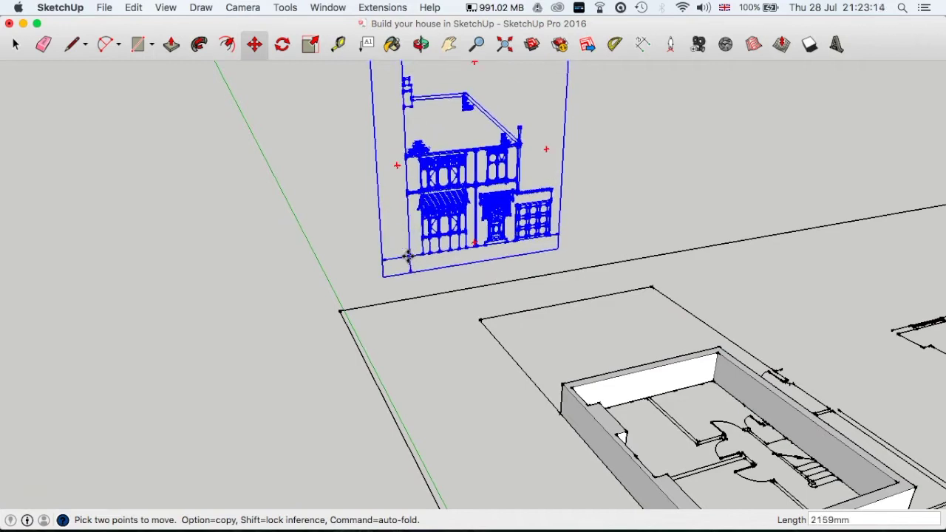
scroll(408, 256, "down", 5)
middle_click_drag(421, 268, 361, 192, "shift")
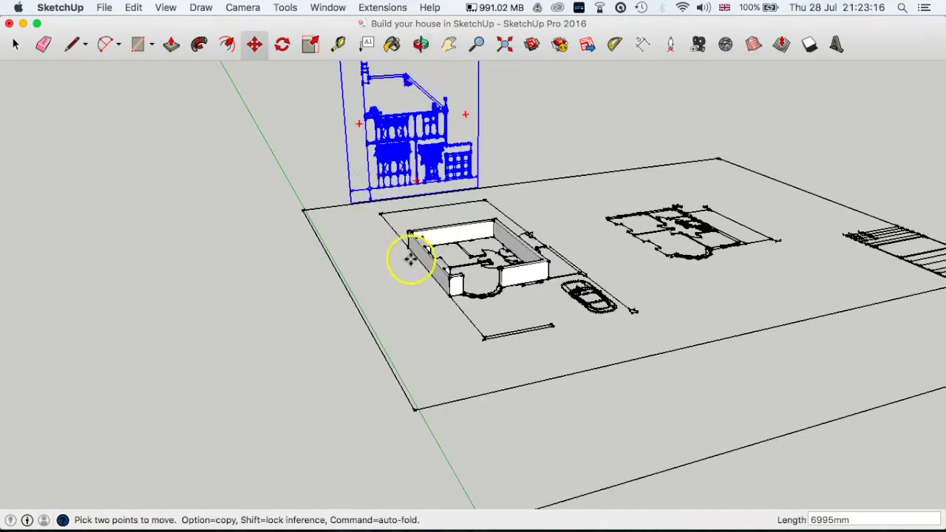
left_click(427, 306)
middle_click_drag(427, 305, 423, 332)
left_click_drag(421, 330, 308, 243)
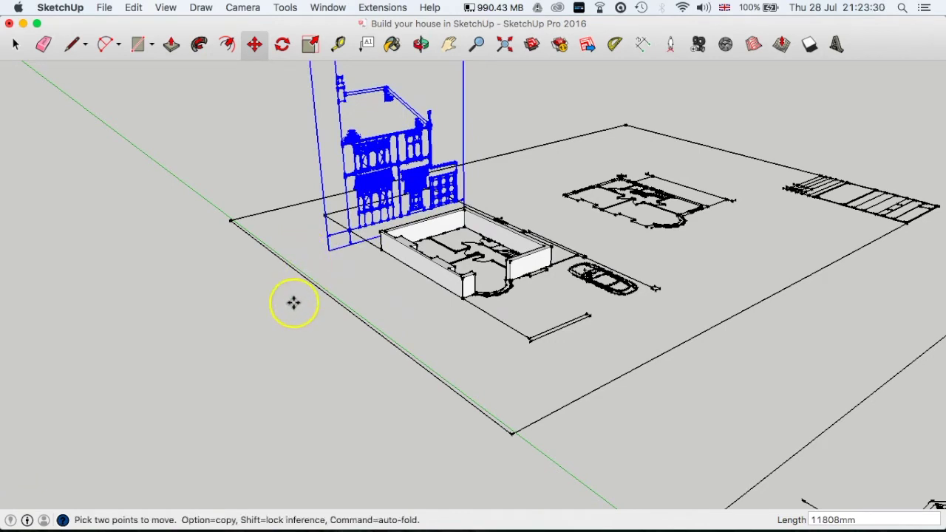
key("shift+super+a")
key("space")
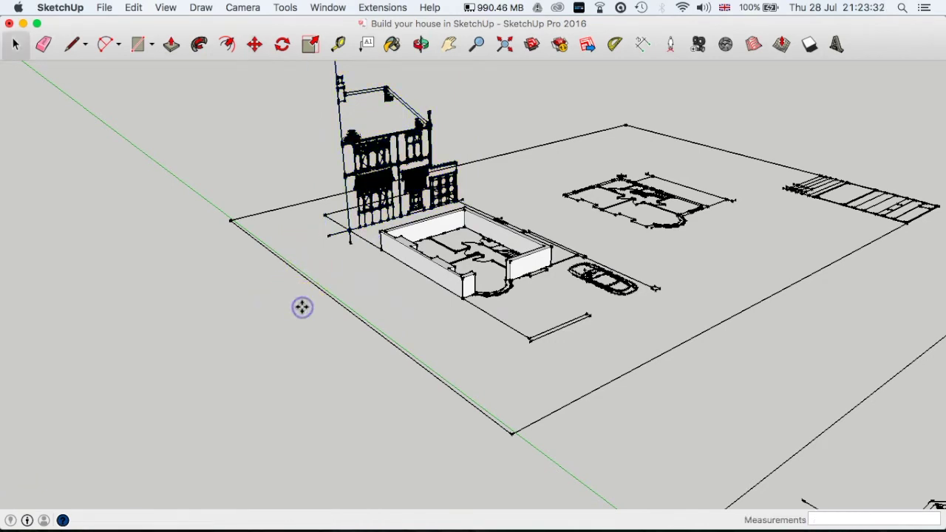
Try to Push/Pull the wall tops up about 4355 mm to the elevation's eaves line, and undo that extrusion.
middle_click_drag(376, 291, 393, 387)
scroll(528, 257, "up", 5)
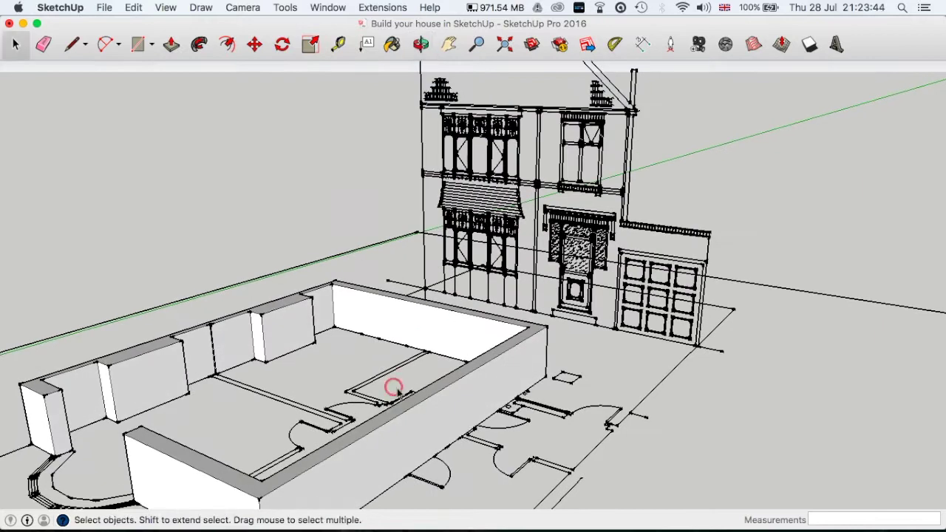
key("p")
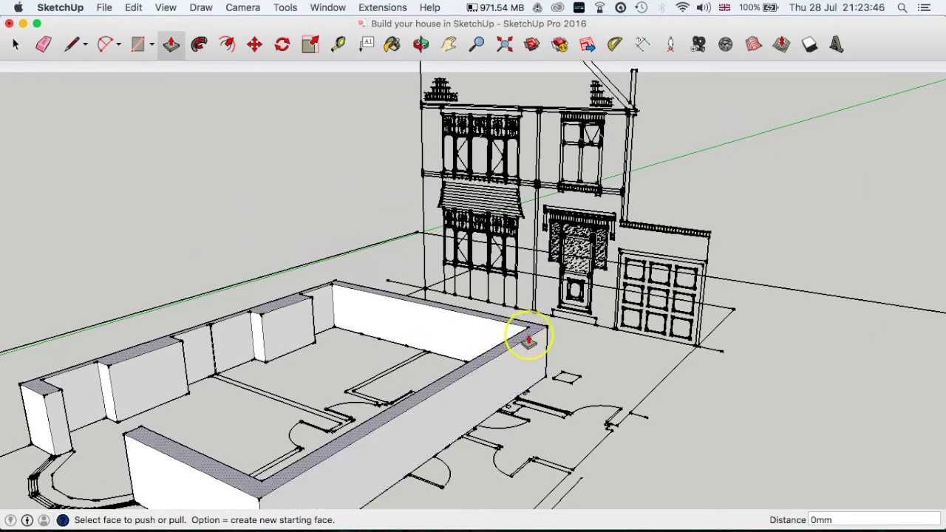
left_click_drag(529, 338, 624, 157)
scroll(625, 156, "up", 5)
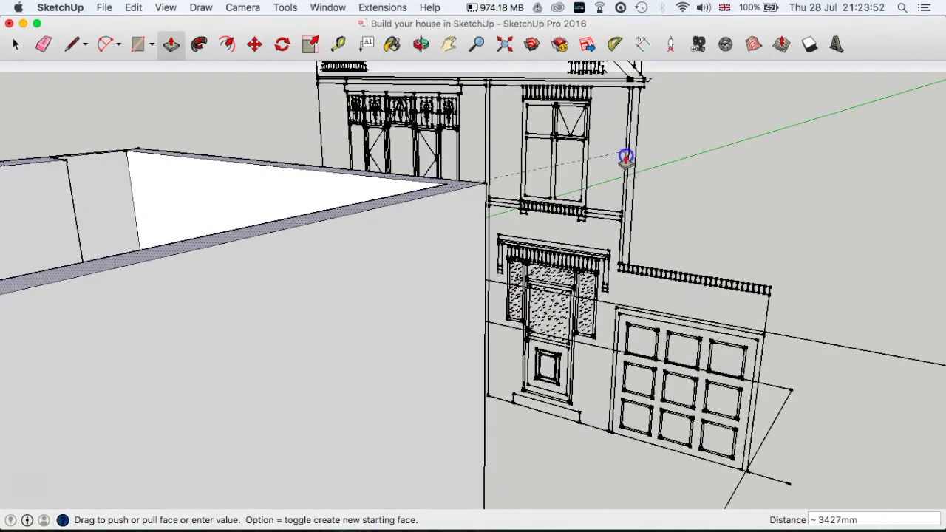
middle_click_drag(625, 156, 626, 244)
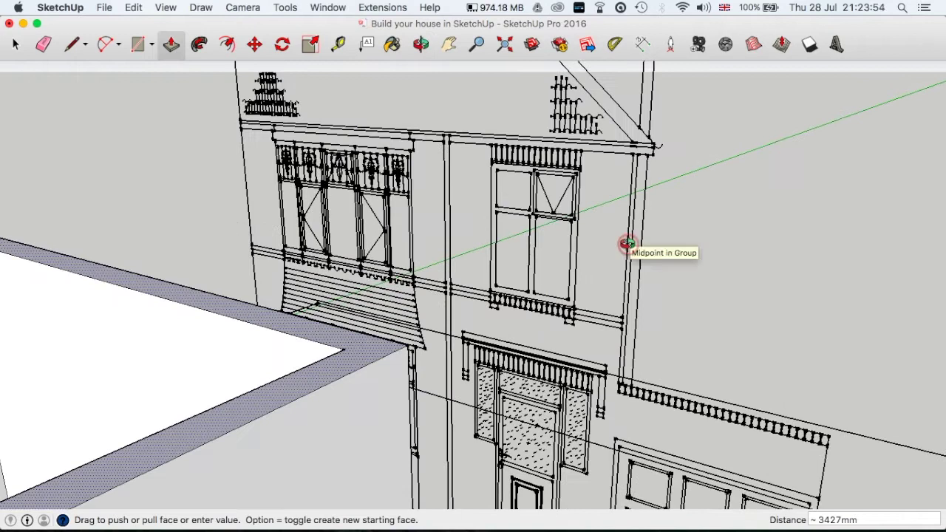
left_click_drag(628, 248, 626, 138)
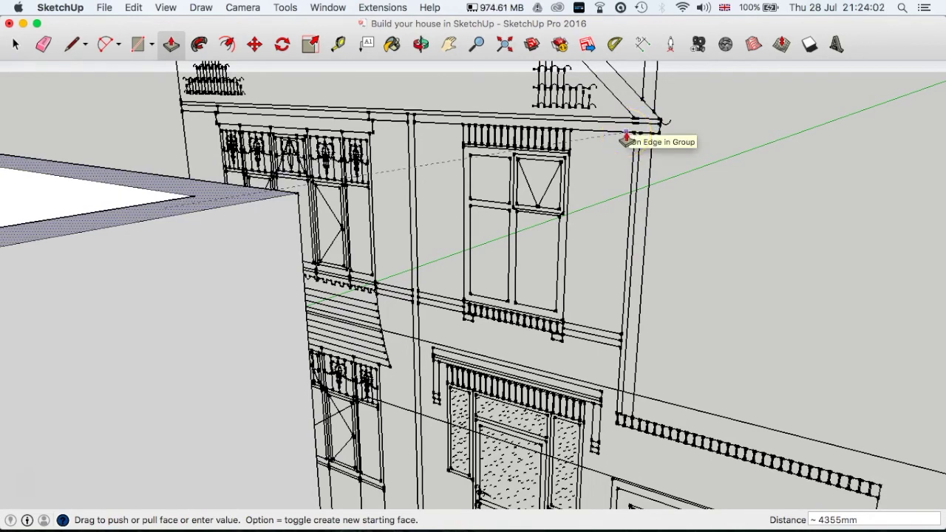
scroll(613, 343, "down", 1)
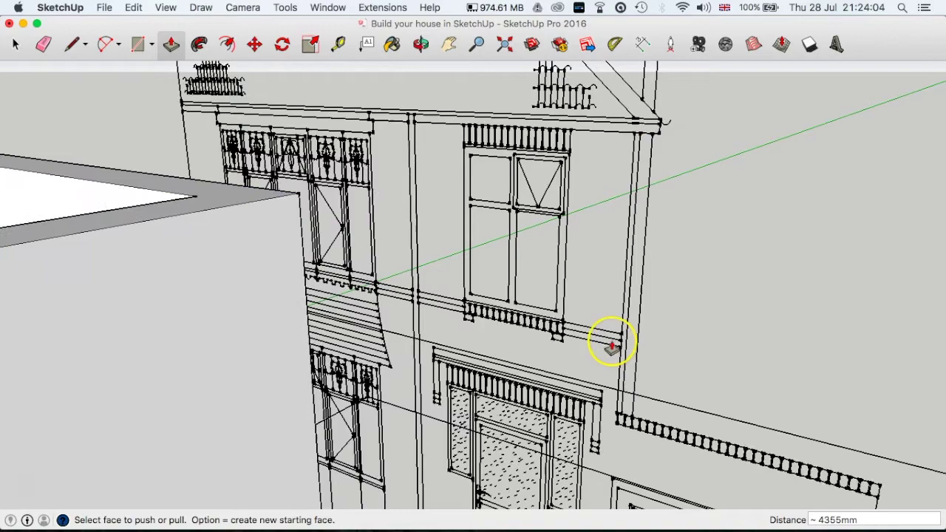
scroll(507, 321, "down", 8)
middle_click_drag(509, 320, 574, 333)
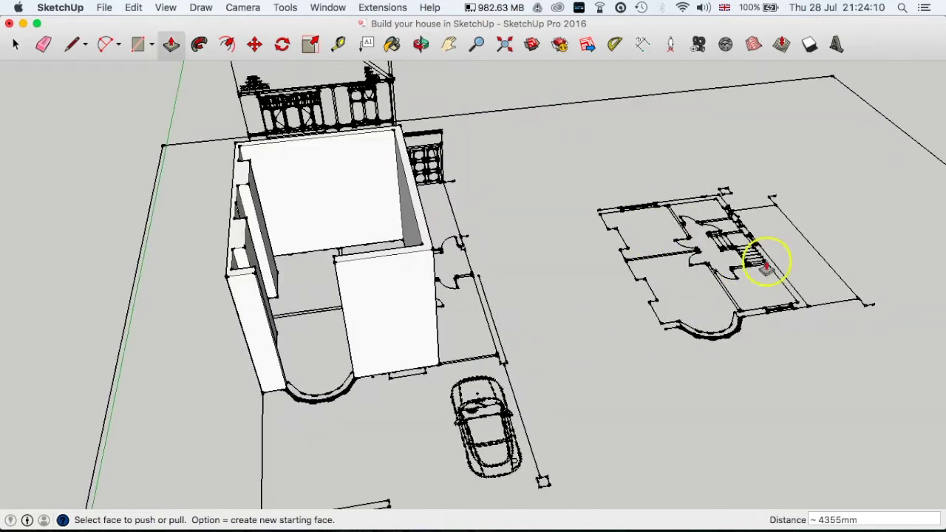
middle_click_drag(658, 274, 330, 350)
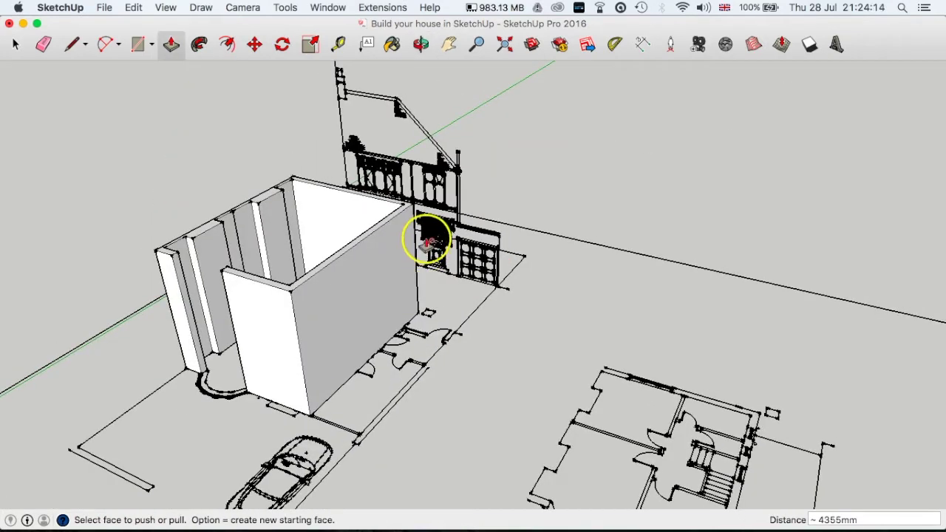
key("super+z")
Create a Tape Measure guide line 2400 mm above the floor edge of the projecting side wall near the bay.
middle_click_drag(361, 338, 486, 318)
scroll(483, 318, "up", 6)
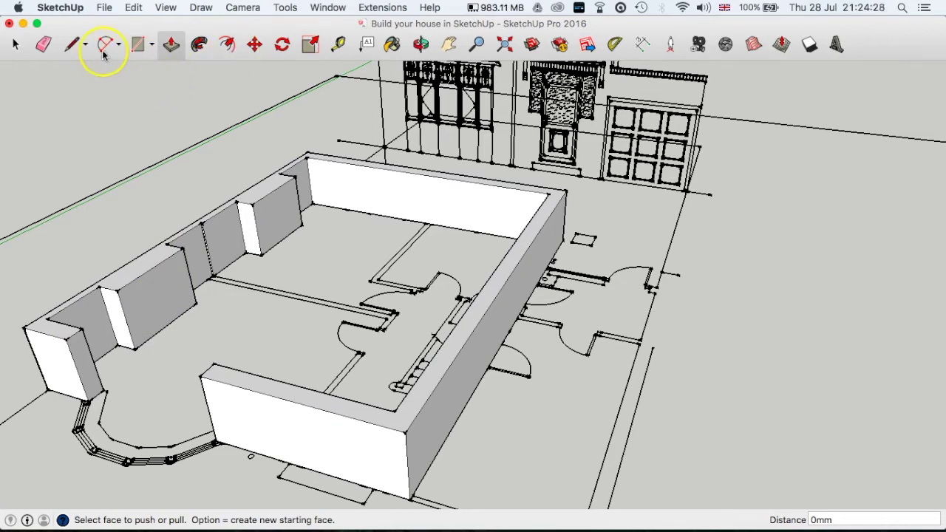
left_click(338, 46)
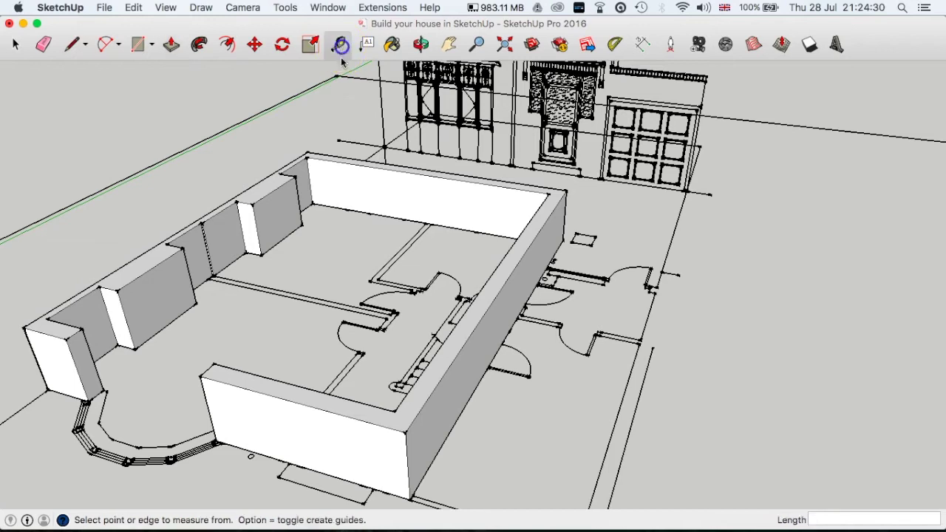
left_click(168, 325)
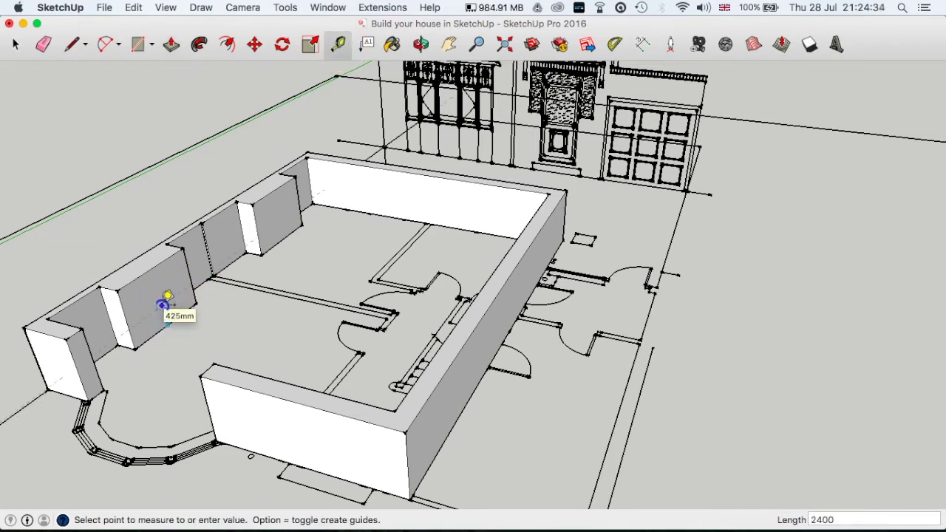
left_click(163, 304)
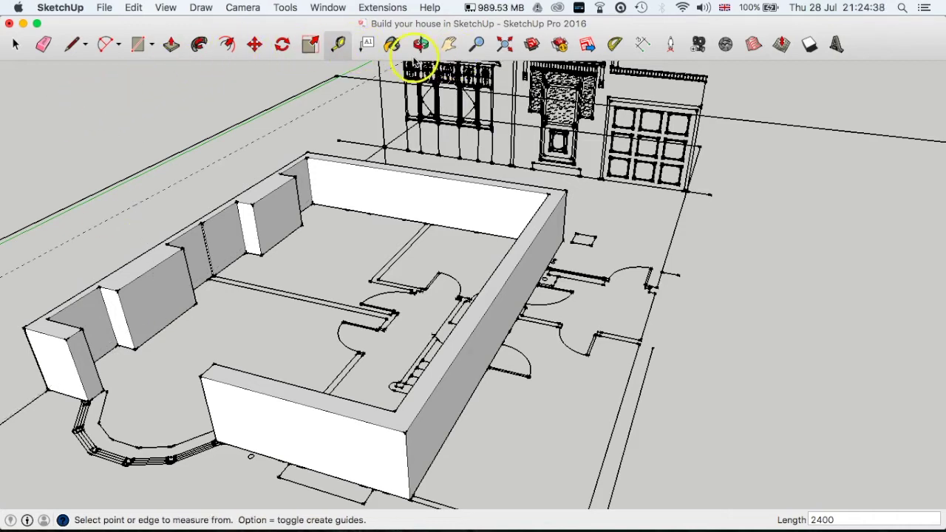
Push/Pull the ground floor wall tops up by 1203 mm to the horizontal guide line.
key("p")
left_click(141, 249)
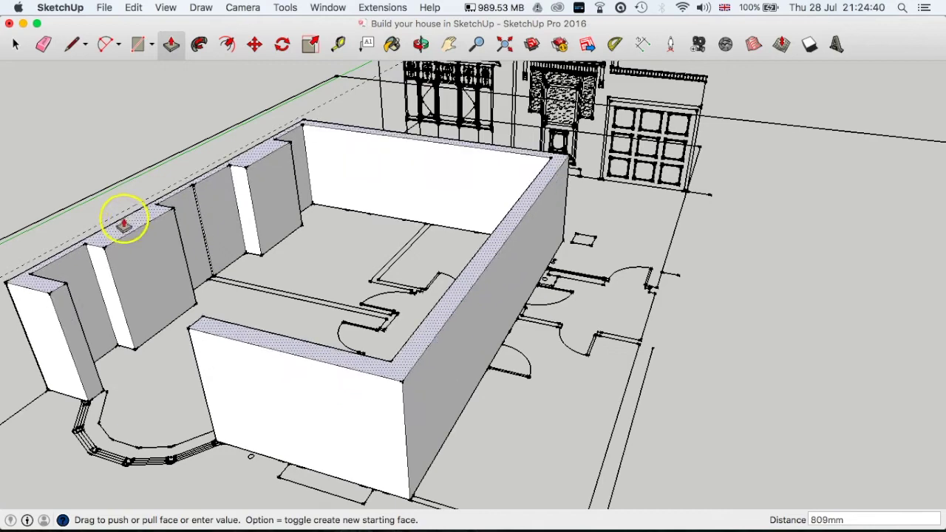
left_click(105, 224)
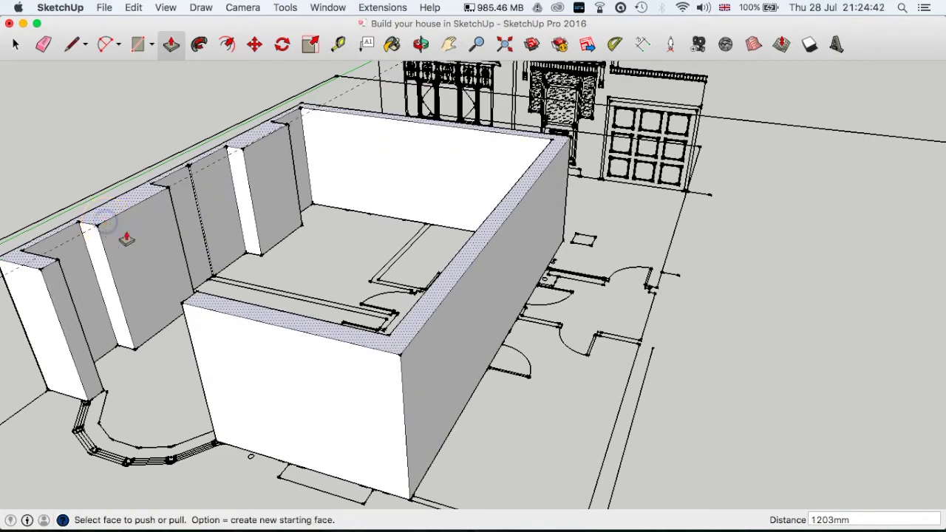
middle_click_drag(169, 308, 211, 332)
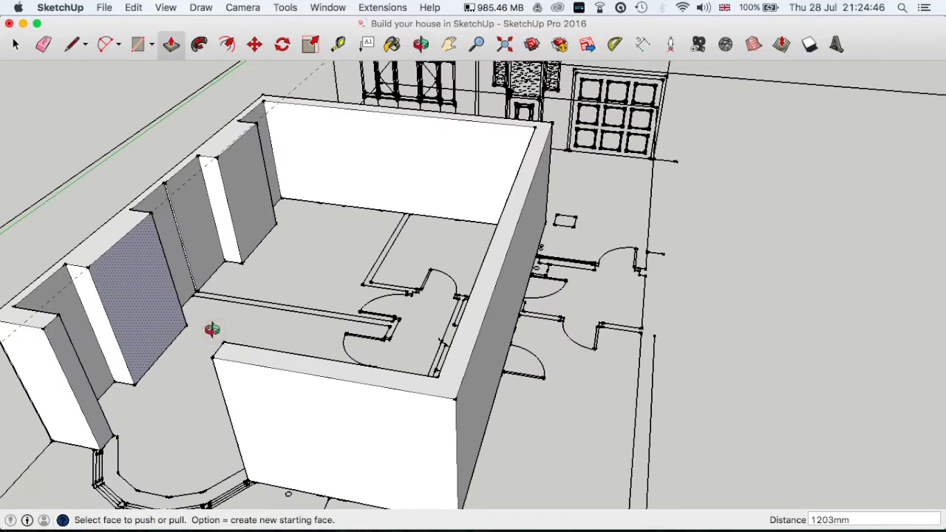
left_click(18, 45)
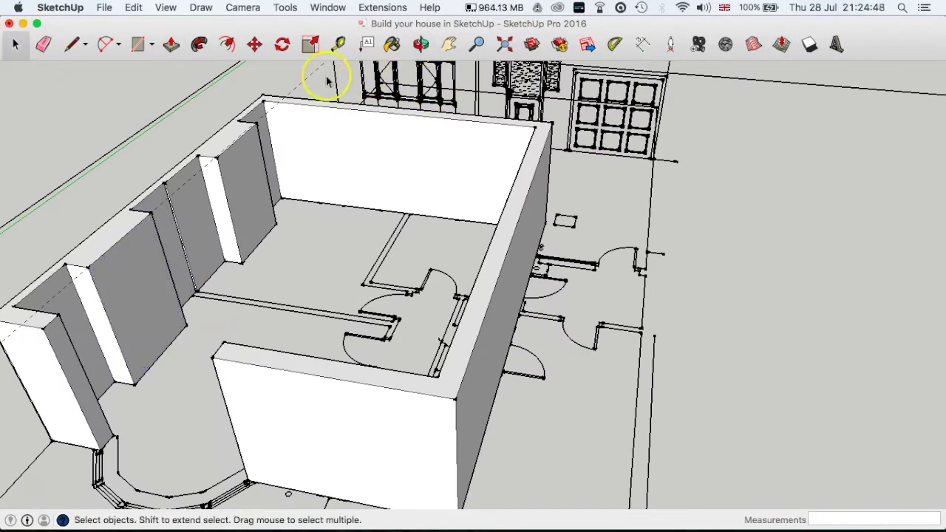
middle_click_drag(276, 211, 347, 215)
middle_click_drag(452, 185, 431, 245)
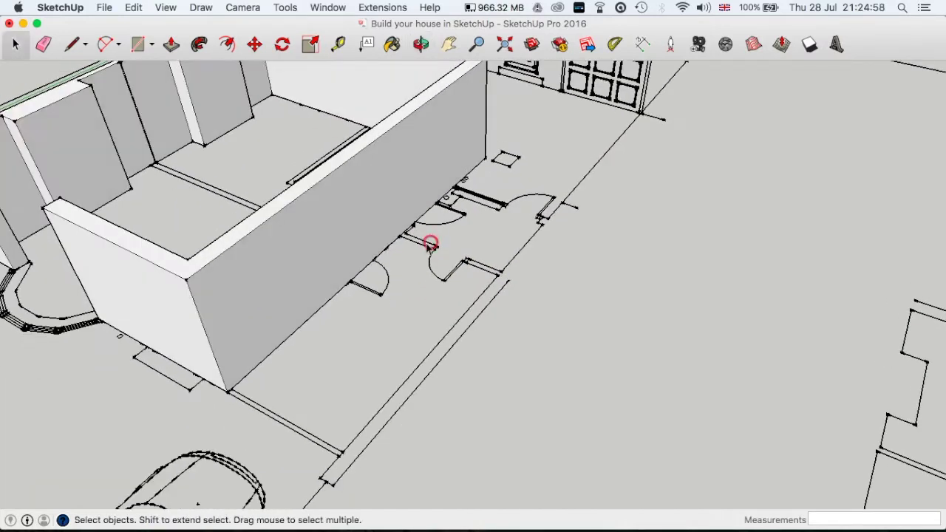
middle_click_drag(503, 213, 532, 310)
scroll(533, 295, "up", 5)
middle_click_drag(534, 272, 500, 390)
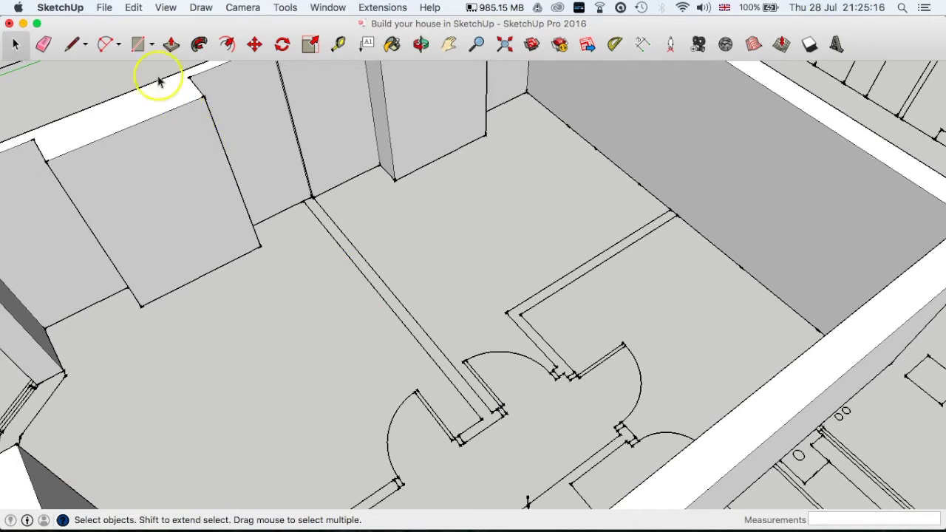
Trace the outline of the partition between the two main rooms, from the doorways to the side wall, to create its face.
left_click(73, 45)
left_click(303, 198)
left_click(480, 418)
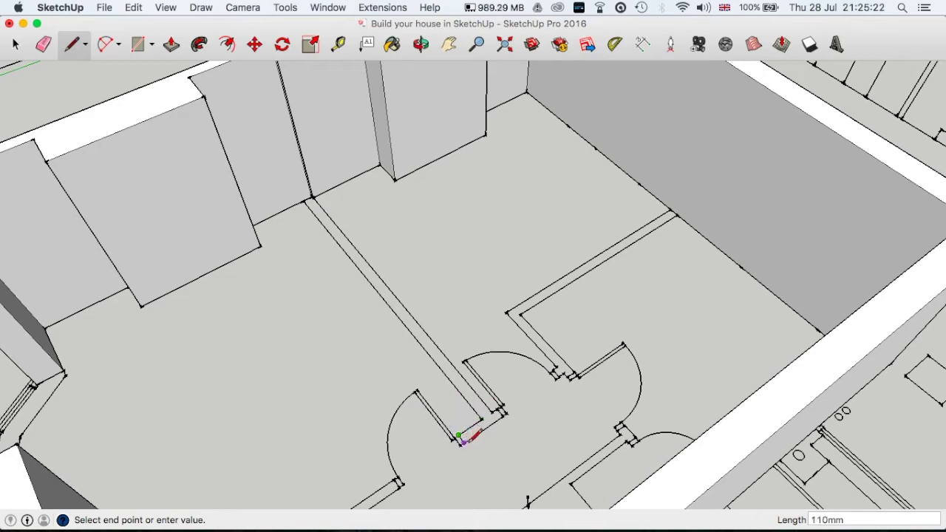
left_click(498, 406)
scroll(500, 406, "up", 3)
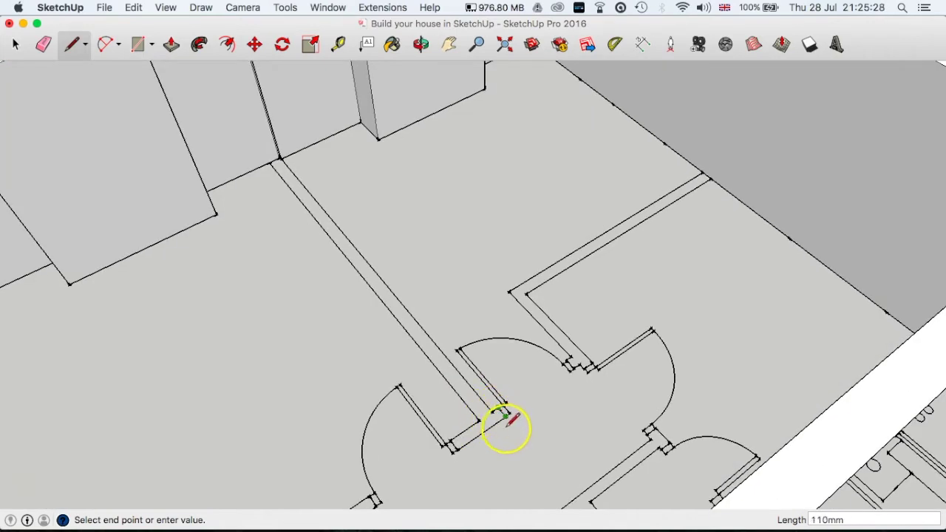
scroll(493, 408, "up", 2)
left_click(493, 414)
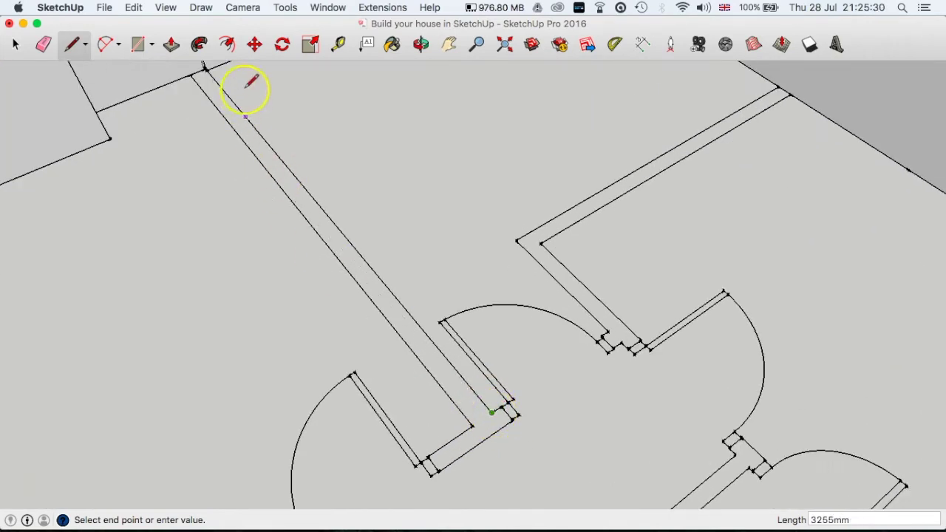
middle_click_drag(222, 88, 371, 219)
scroll(372, 219, "up", 5)
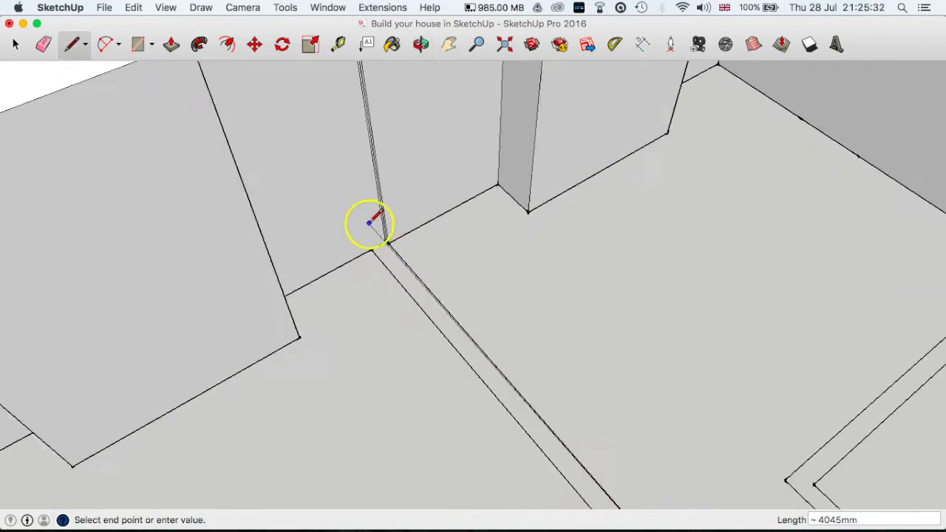
scroll(419, 281, "up", 4)
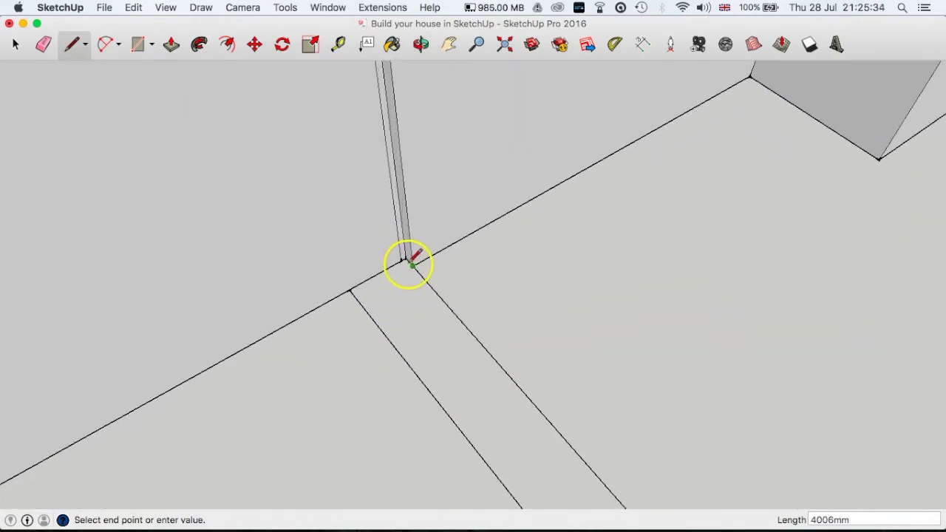
left_click(405, 256)
scroll(379, 296, "down", 8)
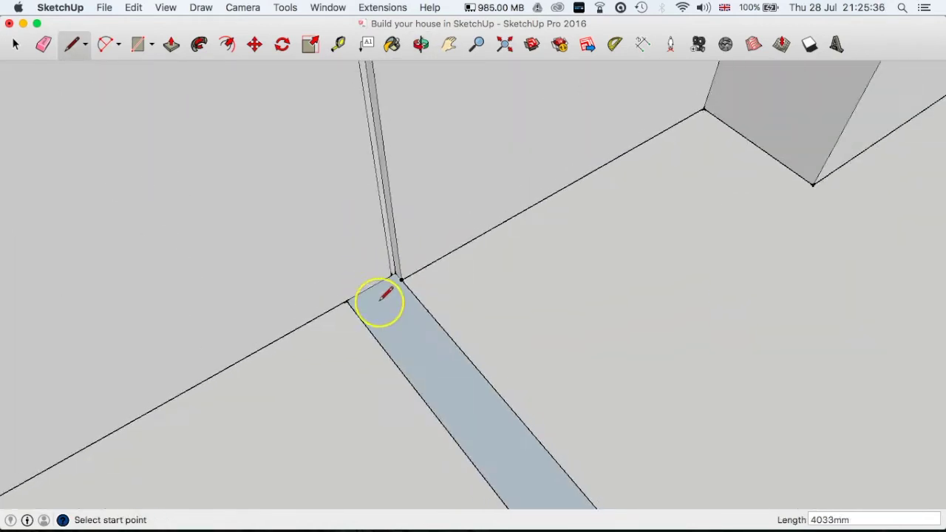
Trace both long sides of the partition running from the opposite side wall to the front room doorway, creating its face.
scroll(384, 296, "down", 6)
middle_click_drag(436, 306, 299, 255)
left_click(275, 248)
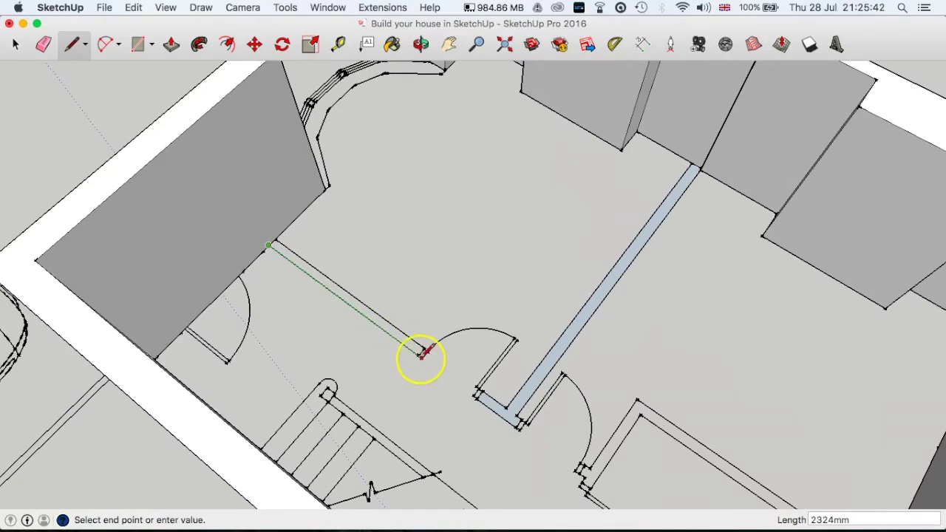
left_click(421, 351)
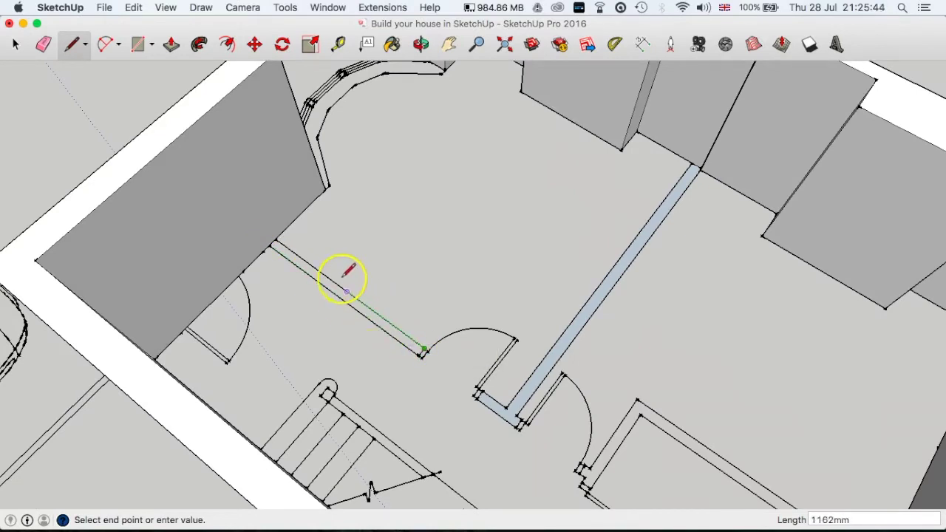
left_click(275, 239)
middle_click_drag(481, 354, 505, 308)
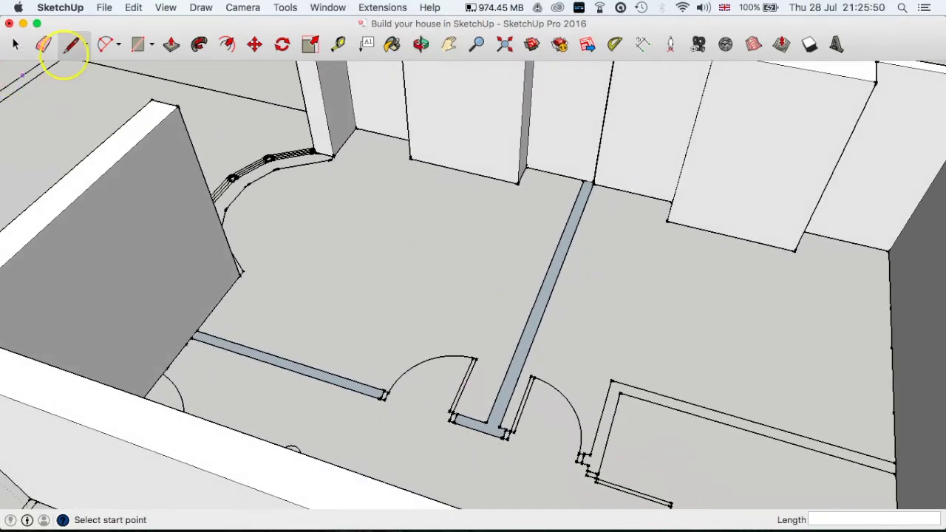
Push/Pull the partition beside the front room doorway up level with the outer wall tops.
left_click(175, 49)
left_click(222, 330)
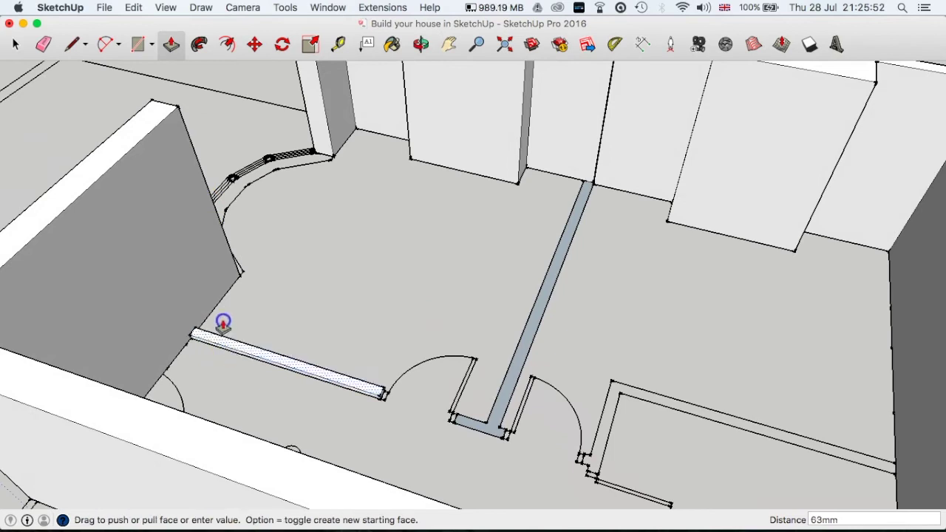
left_click_drag(68, 238, 57, 220)
left_click(172, 251)
Push/Pull the partition between the two main rooms up 2400 mm, level with the existing wall tops.
middle_click_drag(549, 269, 562, 359)
left_click(584, 313)
left_click_drag(568, 263, 580, 231)
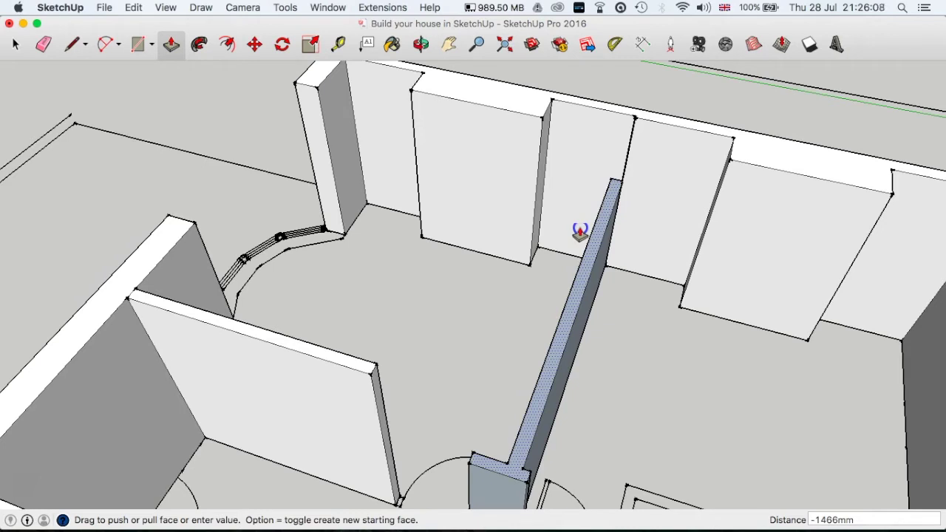
mouse_move(580, 220)
left_mouse_down()
mouse_move(572, 179)
mouse_move(511, 200)
mouse_move(535, 145)
mouse_move(575, 263)
mouse_move(565, 231)
left_mouse_up()
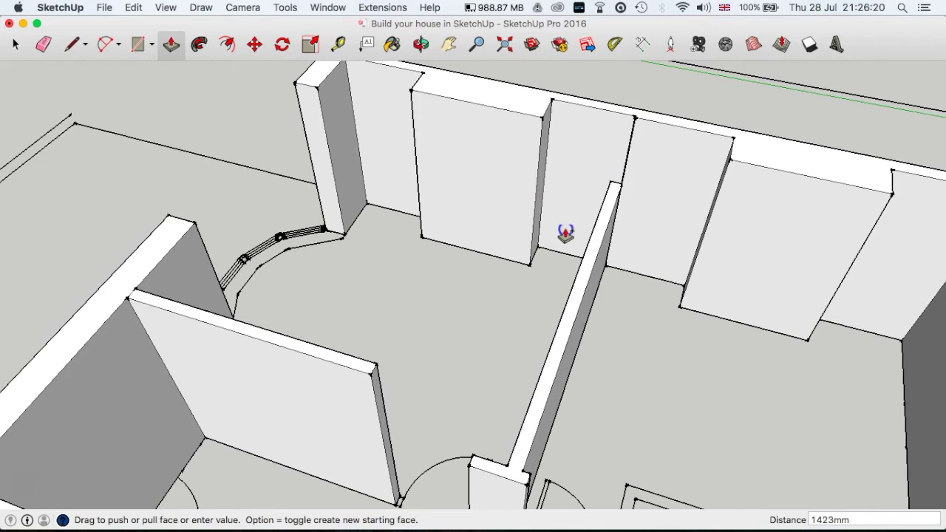
left_click_drag(566, 231, 542, 120)
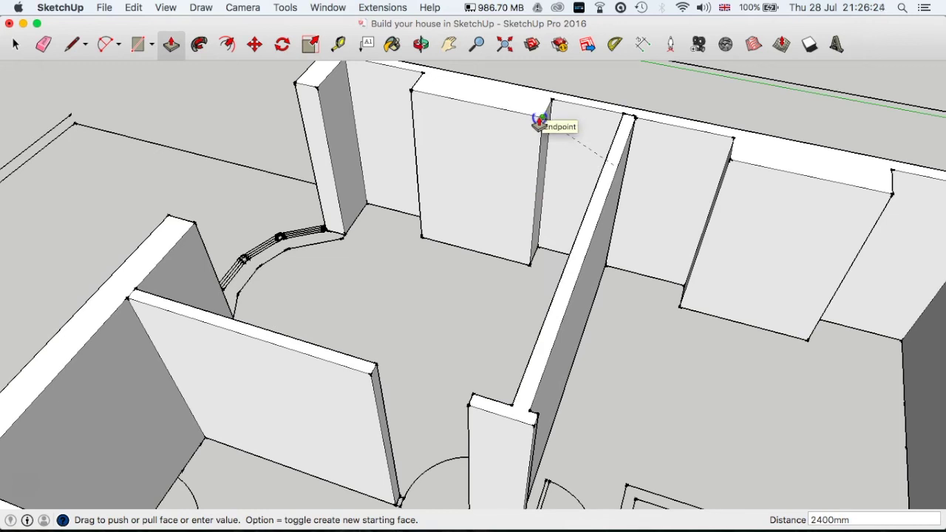
left_click_drag(540, 121, 540, 121)
Draw a 2000 mm line up the front room's door jamb and a 110 mm line across the jamb at that height.
key("o")
left_click_drag(453, 342, 721, 348)
middle_click_drag(713, 339, 663, 280, "shift")
middle_click_drag(634, 314, 551, 374, "shift")
scroll(549, 337, "up", 5)
scroll(551, 376, "down", 4)
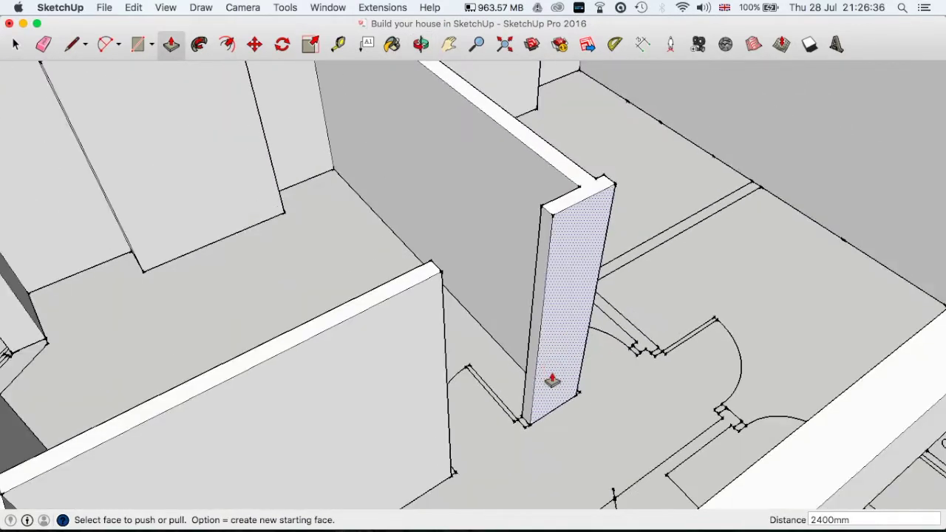
scroll(543, 370, "up", 1)
scroll(558, 362, "up", 3)
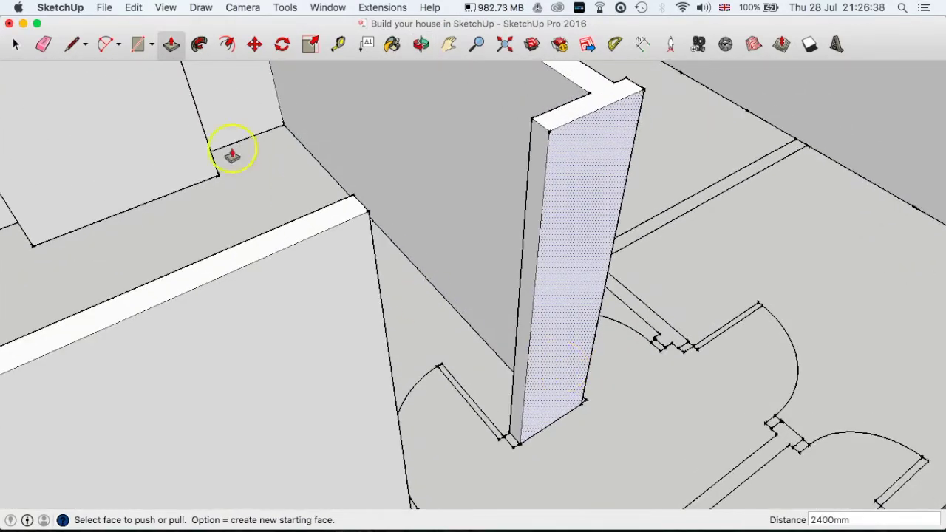
left_click(75, 44)
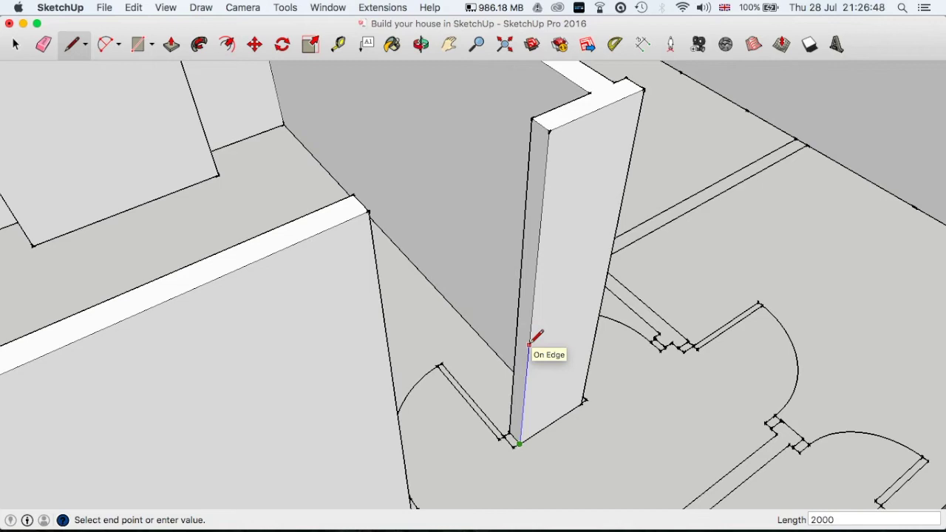
left_click(579, 240)
left_click(542, 208)
left_click(526, 196)
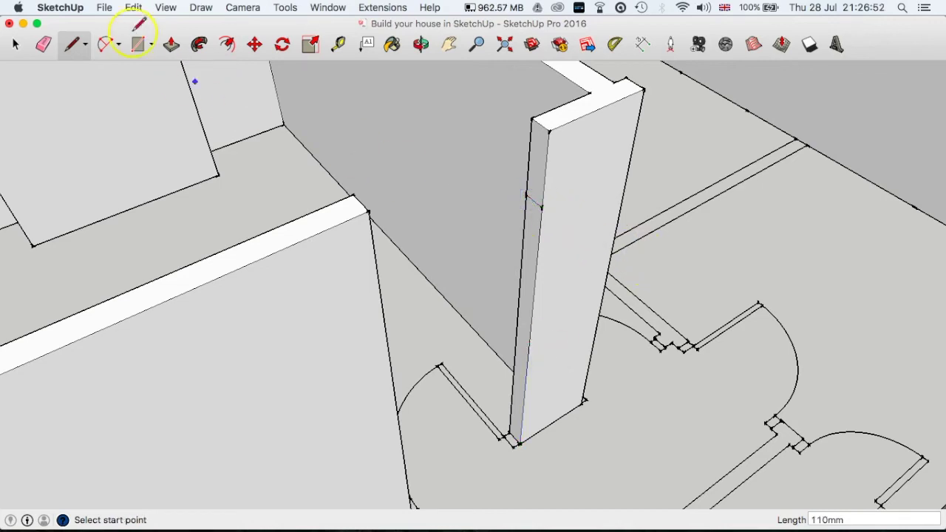
Push/Pull the jamb face above the door head line 821 mm across to the opposite partition and erase the leftover joint edges.
left_click(171, 45)
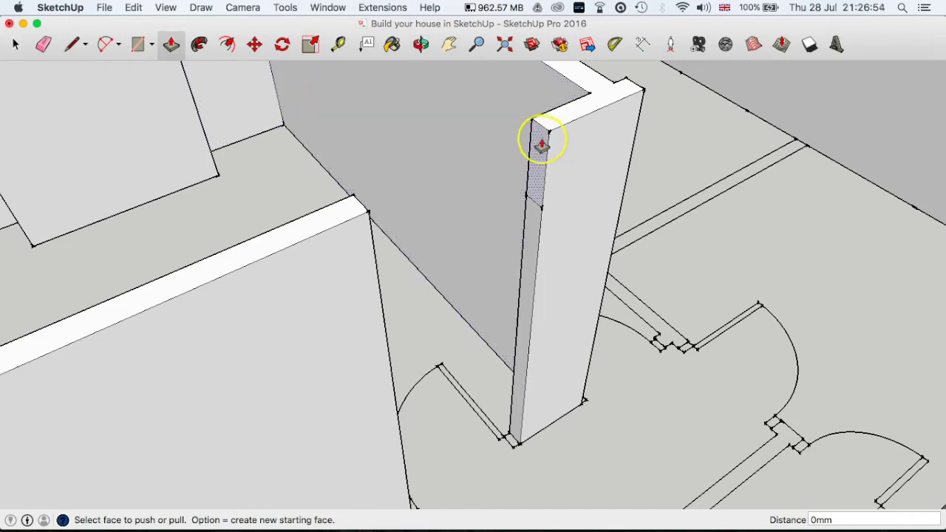
left_click_drag(541, 145, 380, 300)
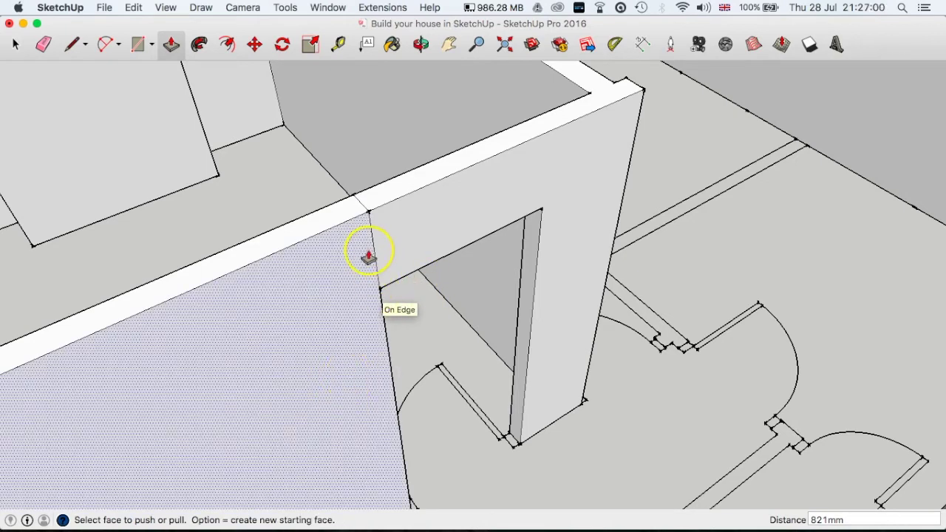
key("space")
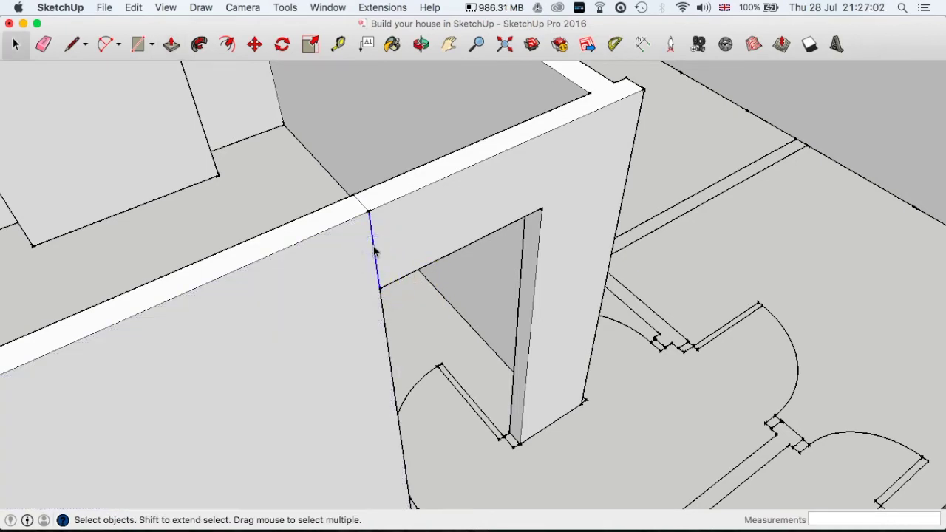
middle_click_drag(342, 235, 684, 285)
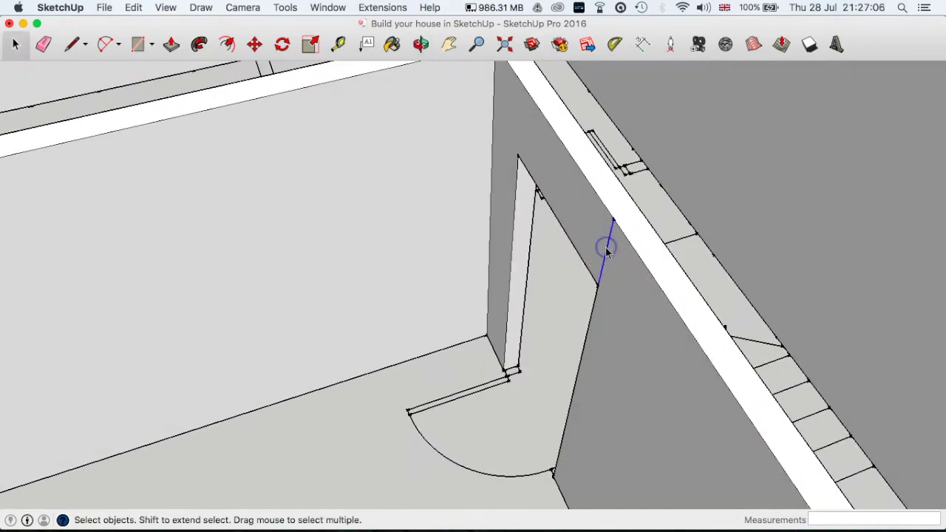
middle_click_drag(622, 269, 593, 300)
Trace the outer edge of the front bay from one wall end to the other with the Line tool.
scroll(518, 382, "up", 5)
middle_click_drag(517, 380, 317, 306)
middle_click_drag(320, 373, 407, 382)
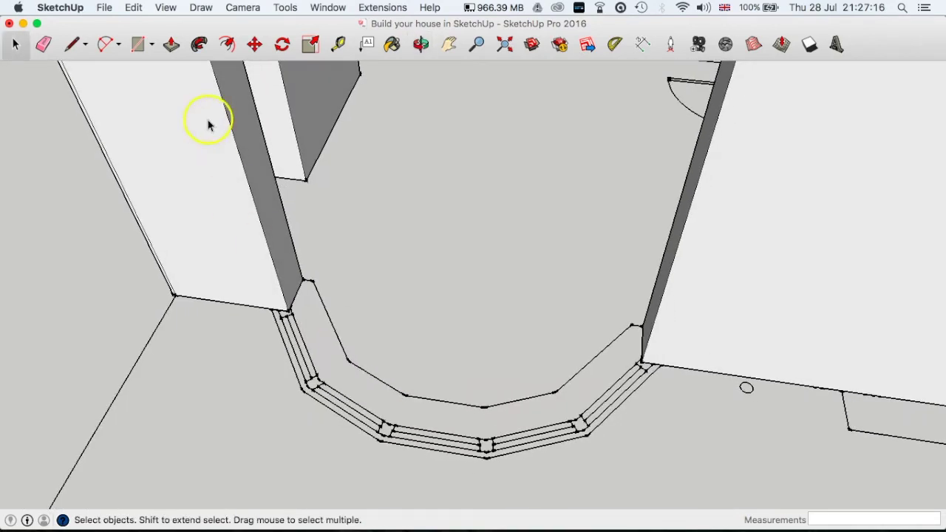
left_click(71, 45)
left_click(270, 307)
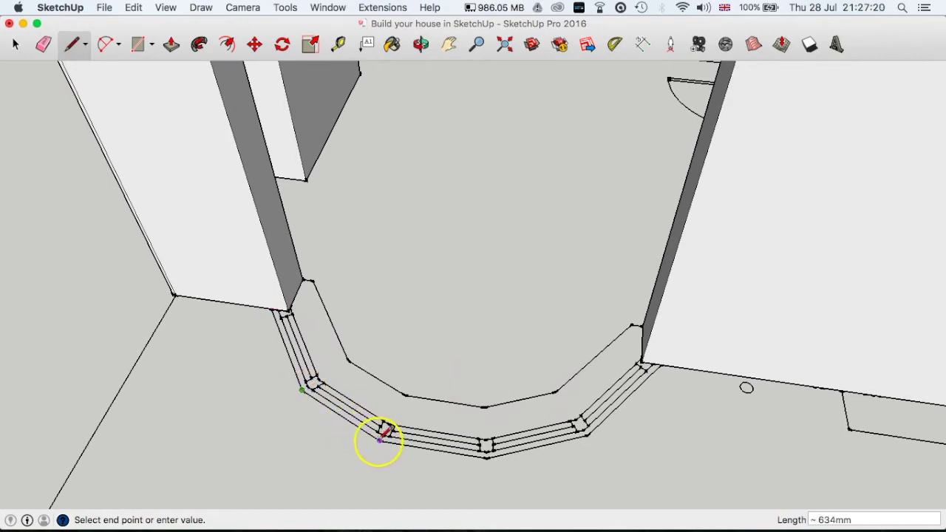
left_click(487, 453)
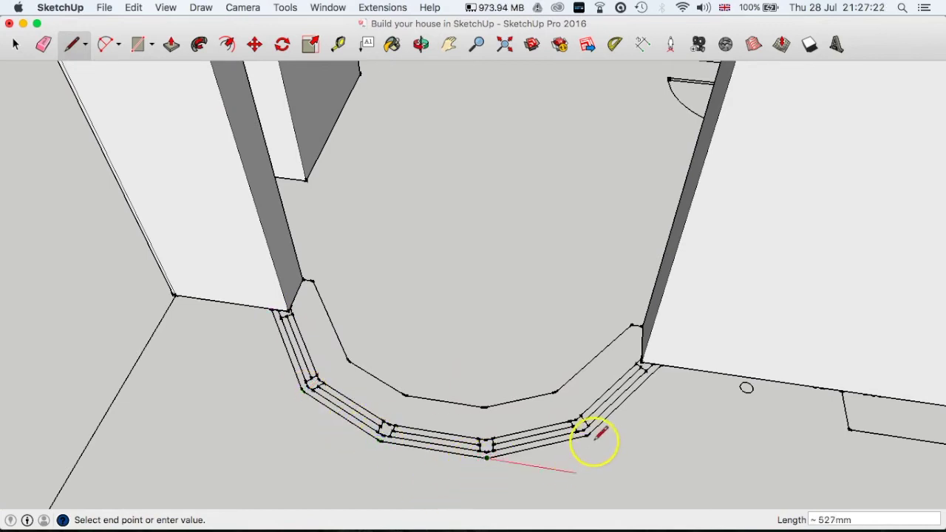
left_click(641, 363)
scroll(641, 362, "up", 1)
scroll(642, 363, "up", 2)
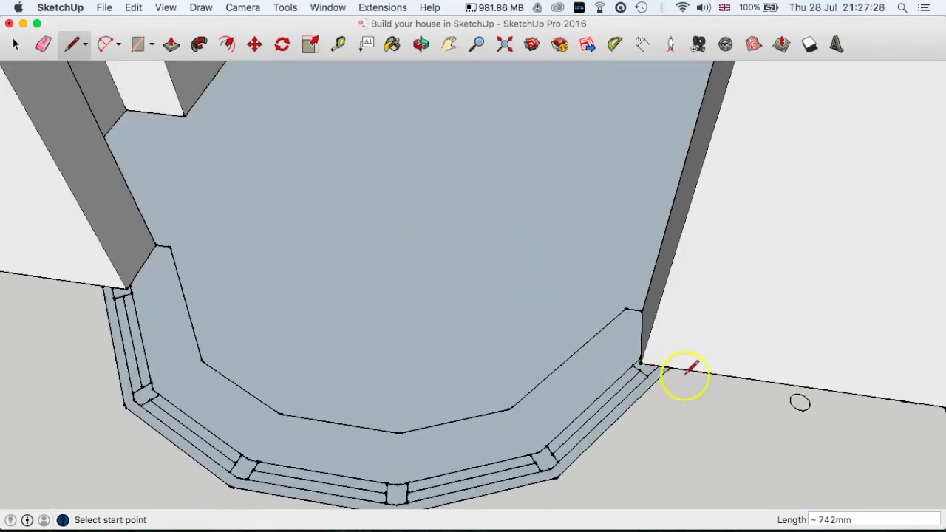
Trace the bay's wall-end return and segmented inner edge to separate the bay wall face from the floor.
left_click(669, 367)
left_click(642, 310)
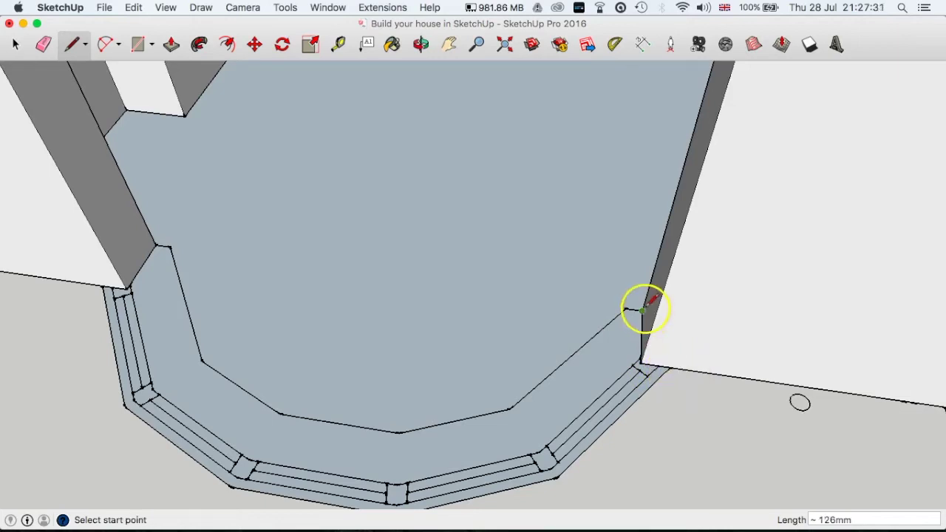
left_click(642, 310)
left_click(626, 309)
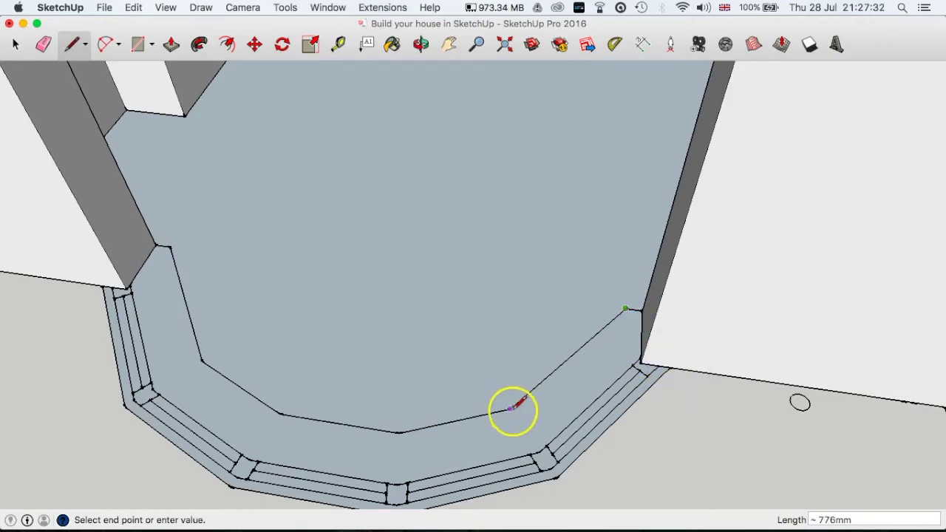
left_click(511, 409)
left_click(398, 432)
left_click(281, 412)
left_click(202, 361)
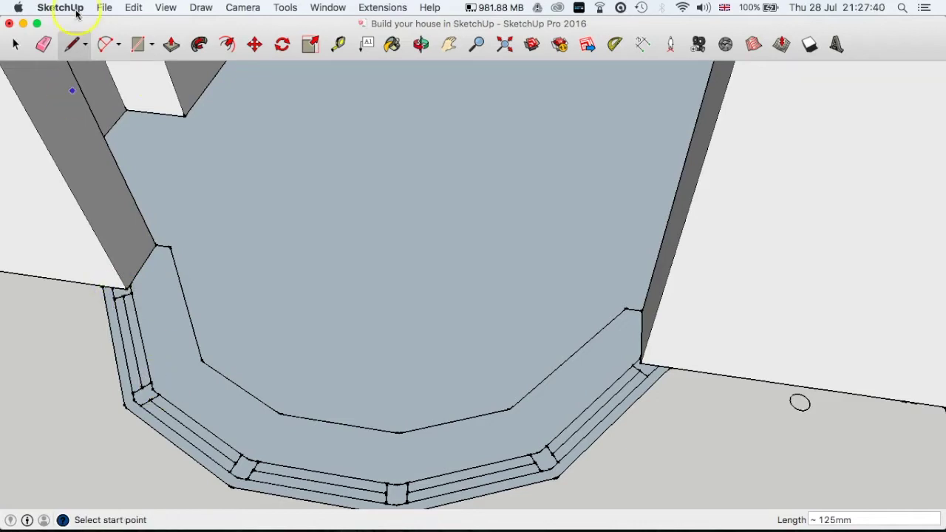
Push/Pull the bay wall face up about 927 mm to the underside of the ground floor window sill on the elevation.
key("p")
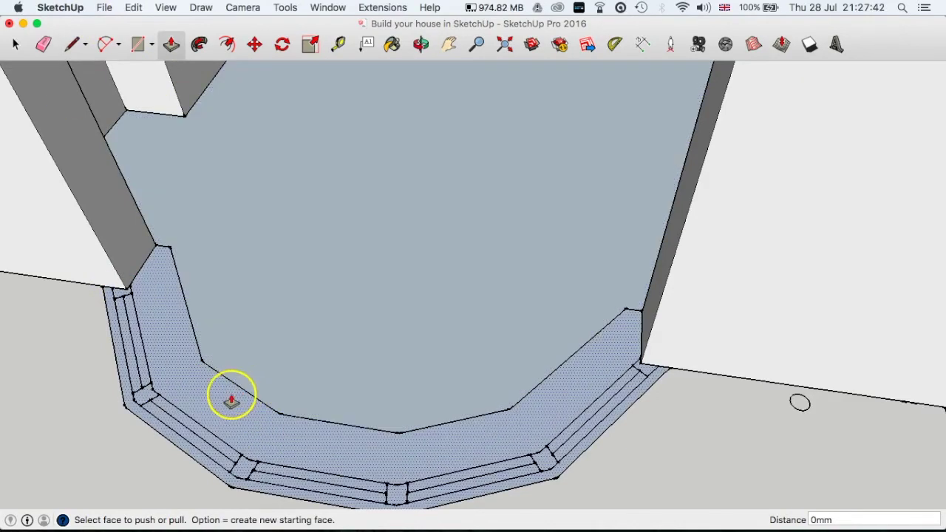
scroll(174, 361, "down", 5)
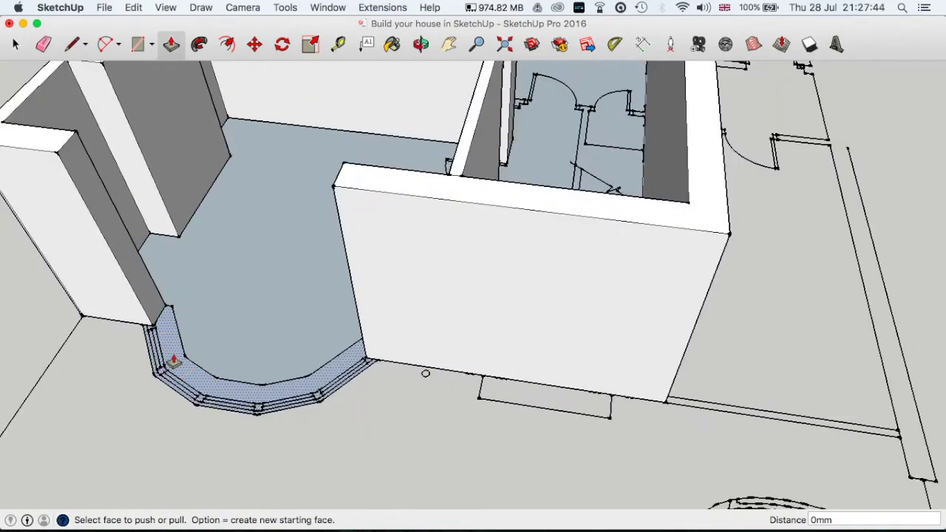
left_click_drag(173, 360, 268, 290)
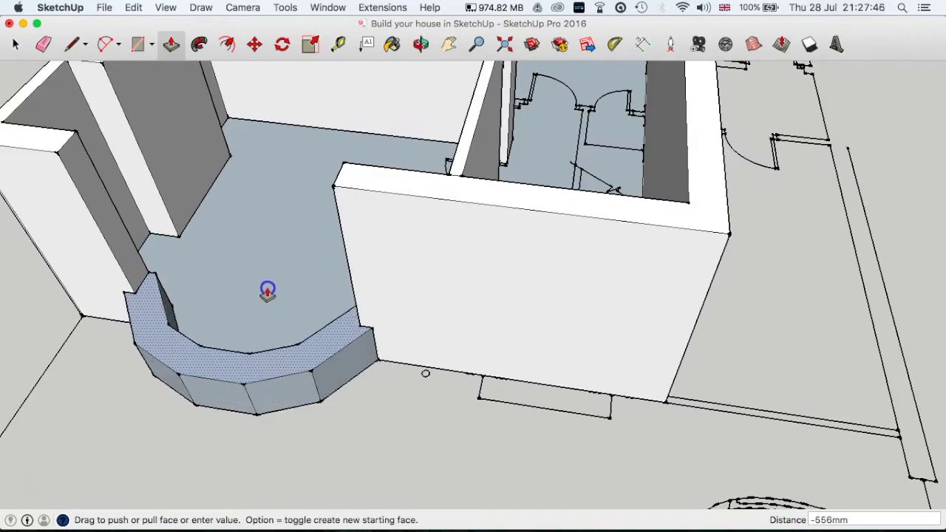
key("alt")
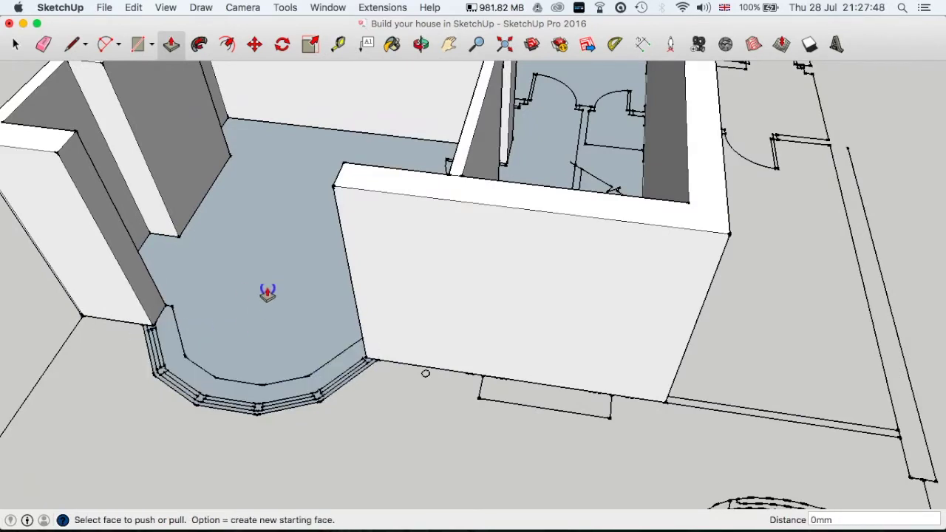
left_click(395, 320)
middle_click_drag(394, 320, 574, 173)
middle_click_drag(331, 426, 593, 198)
middle_click_drag(724, 183, 494, 242)
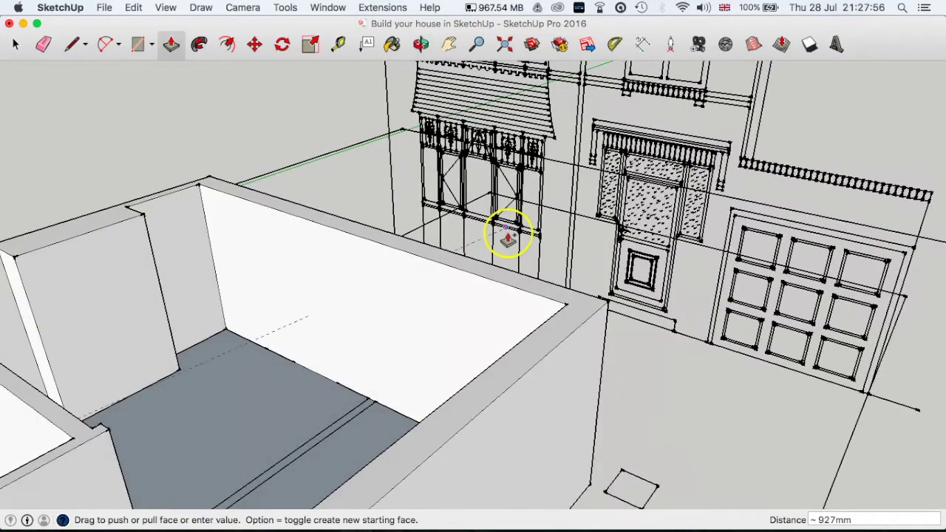
scroll(522, 232, "up", 4)
scroll(522, 232, "up", 2)
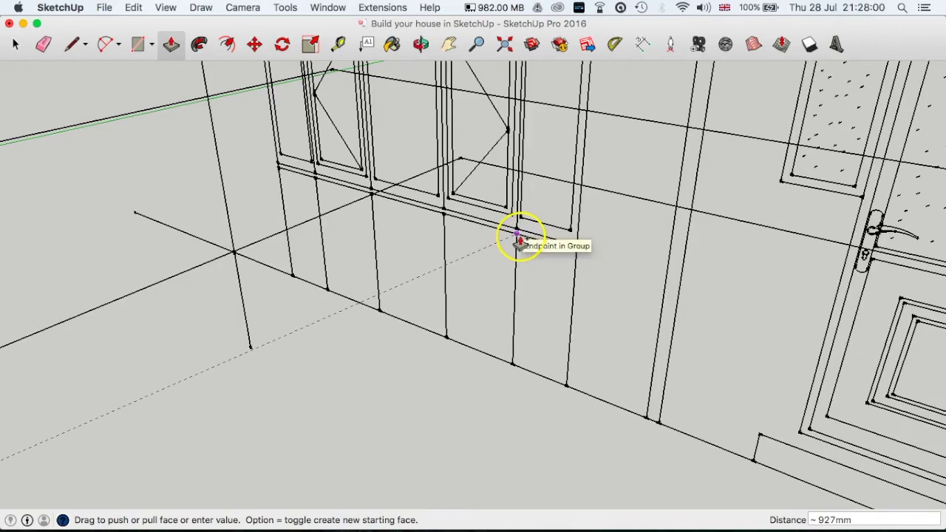
scroll(521, 241, "down", 6)
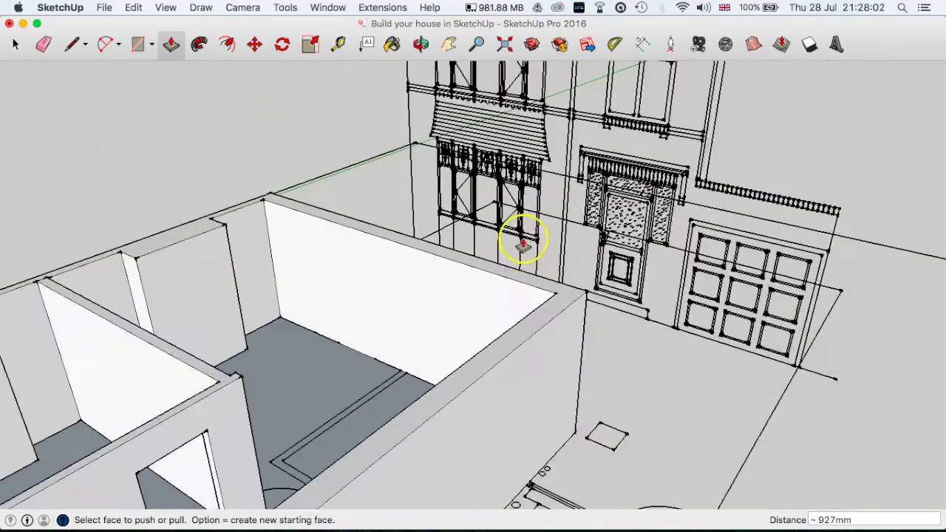
scroll(522, 240, "down", 5)
middle_click_drag(436, 338, 598, 324)
key("p")
left_click(357, 327)
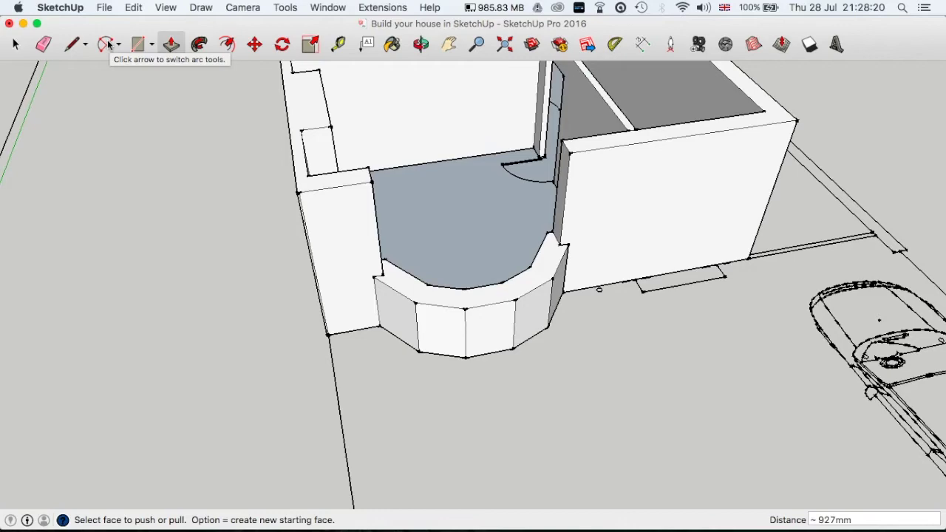
middle_click_drag(565, 285, 451, 397)
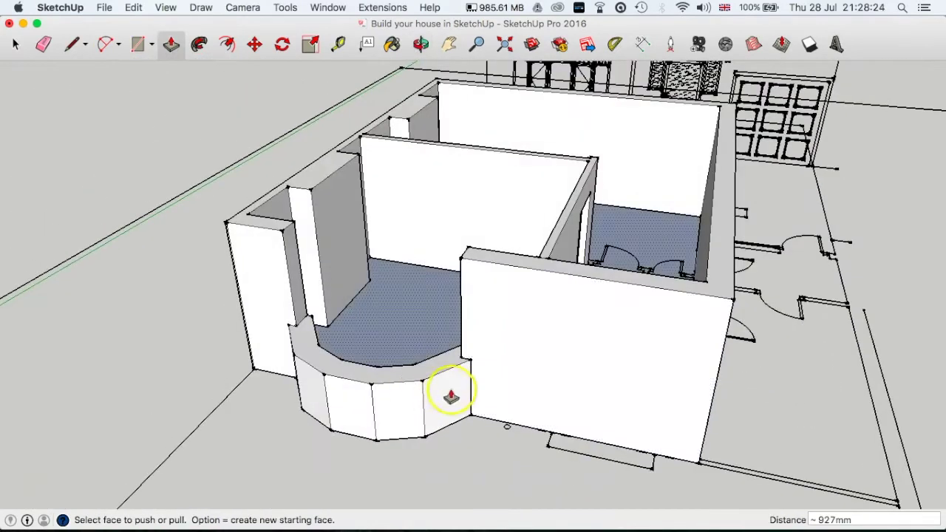
middle_click_drag(235, 374, 437, 380)
Draw two lines across the hall doorway, from the raised wall's end to the opposite door jamb corners.
scroll(354, 380, "up", 5)
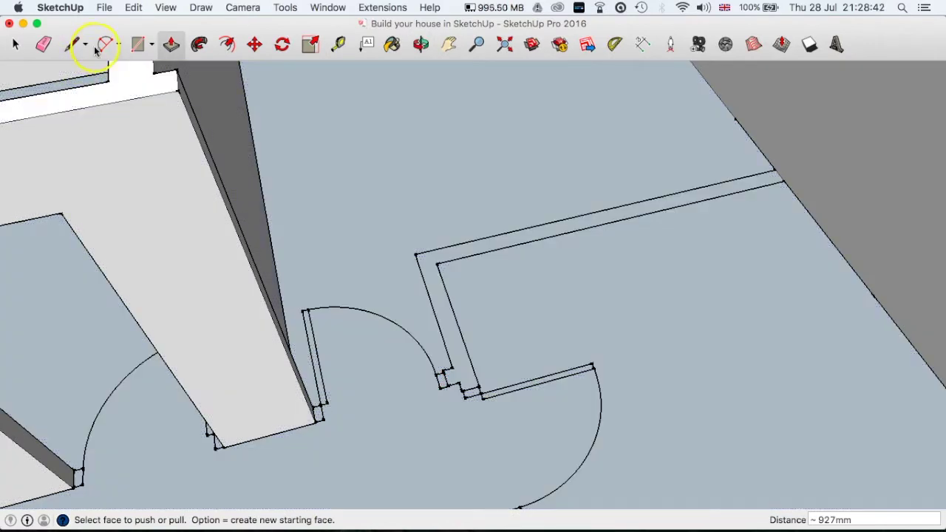
left_click(68, 44)
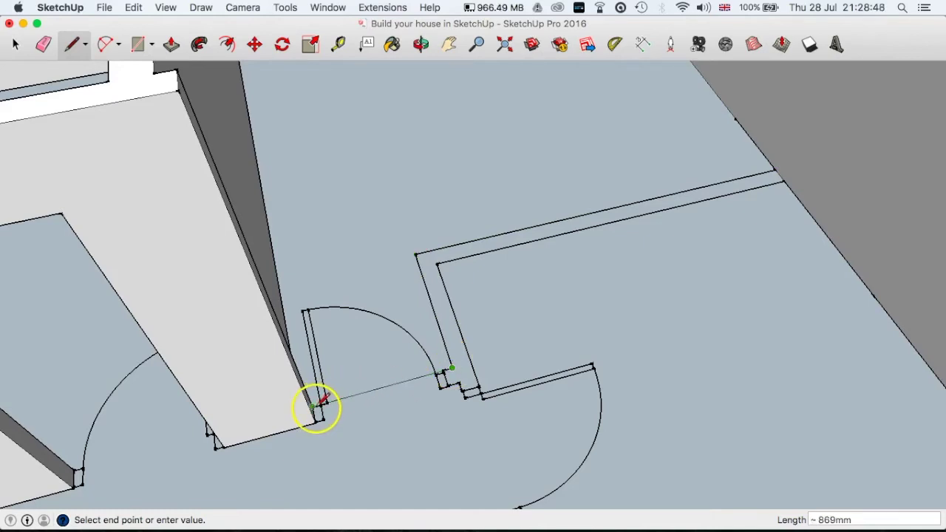
scroll(316, 406, "up", 3)
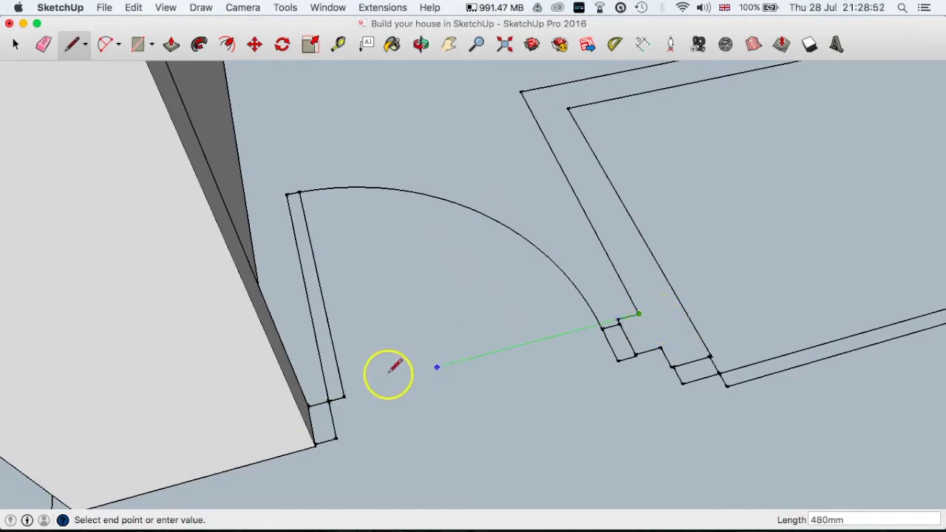
middle_click_drag(326, 396, 313, 363)
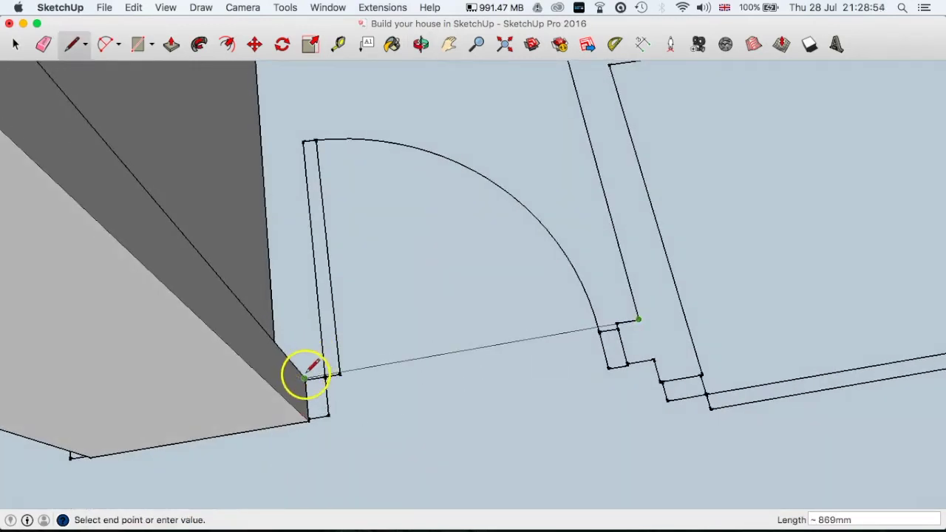
left_click(654, 362)
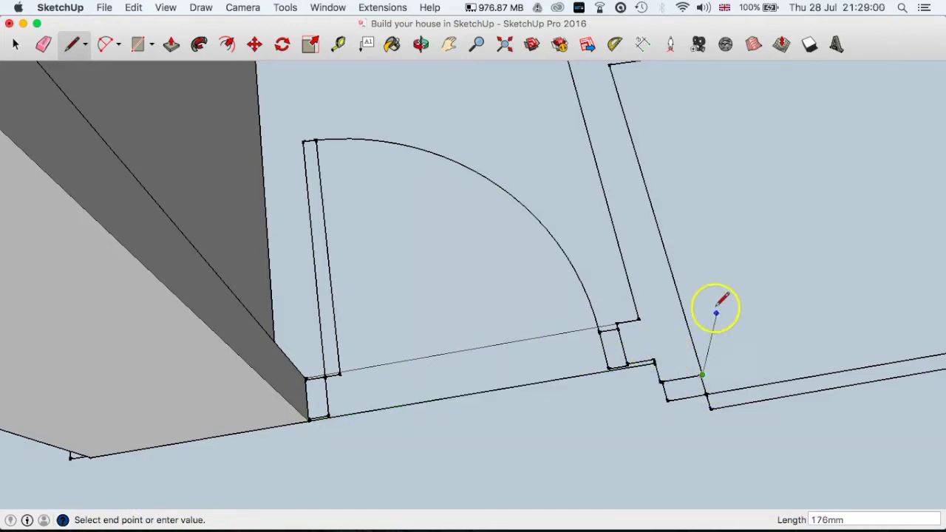
Trace the L-shaped partition's edges from the door jamb around the corner to the outer wall.
middle_click_drag(715, 308, 721, 407)
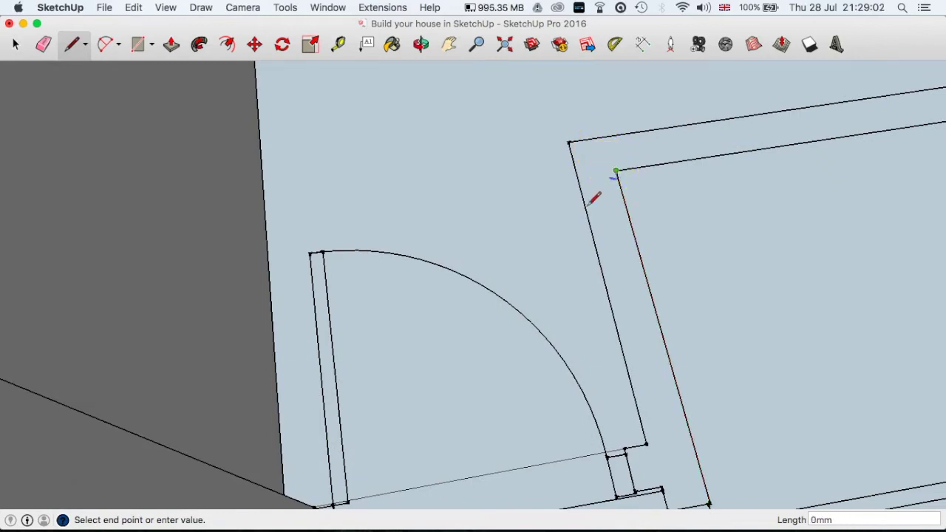
scroll(565, 228, "down", 5)
middle_click_drag(701, 219, 474, 242)
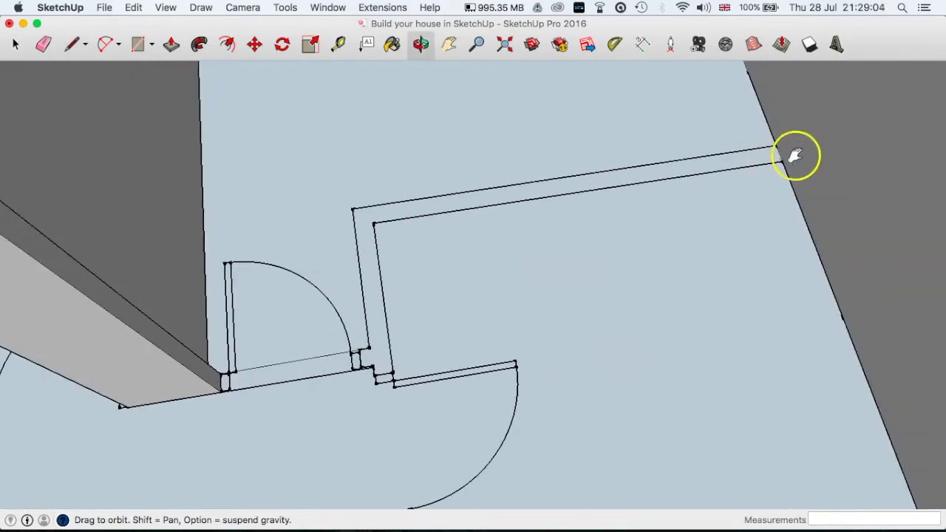
middle_click_drag(726, 183, 684, 190)
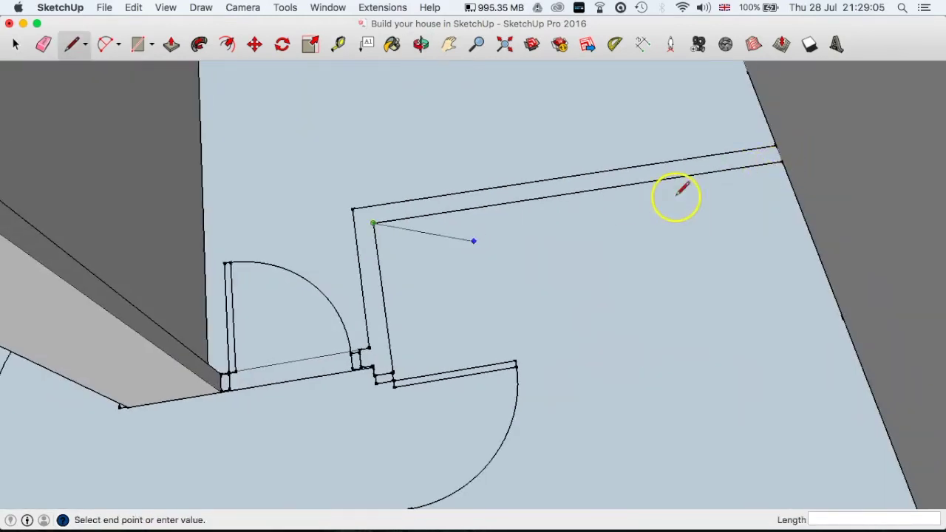
left_click(778, 161)
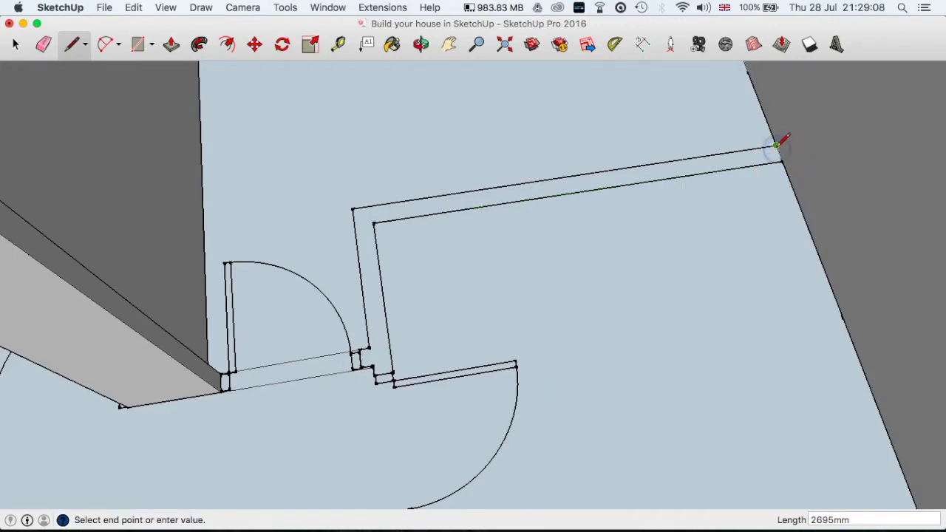
Try to Push/Pull the L-shaped partition face up 2400 mm, level with the existing wall tops.
key("space")
middle_click_drag(539, 305, 309, 87)
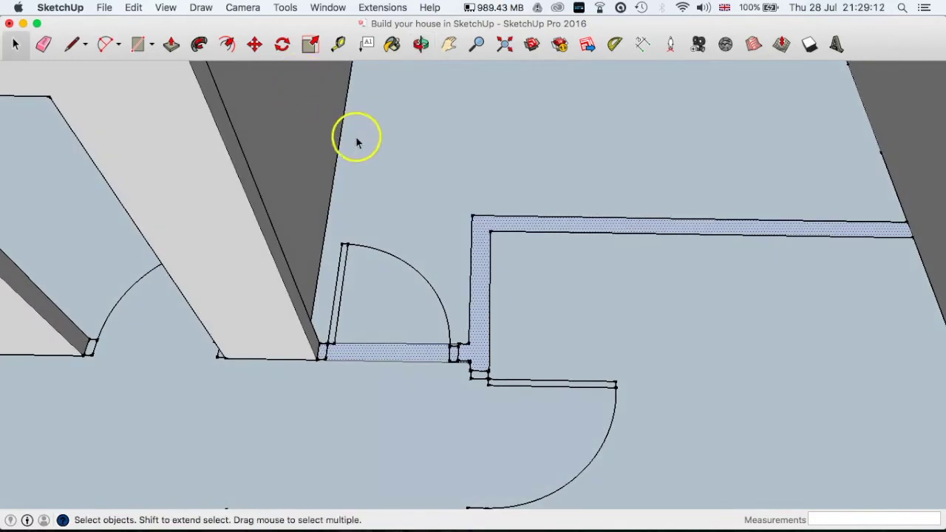
key("p")
left_click_drag(471, 262, 201, 163)
scroll(200, 159, "down", 3)
middle_click_drag(201, 159, 277, 184, "shift")
left_click_drag(277, 184, 437, 232)
left_click(437, 231)
Outline a 2000 mm high door opening on the raised partition, following the door lines on the plan.
middle_click_drag(520, 242, 65, 69)
scroll(413, 233, "up", 5)
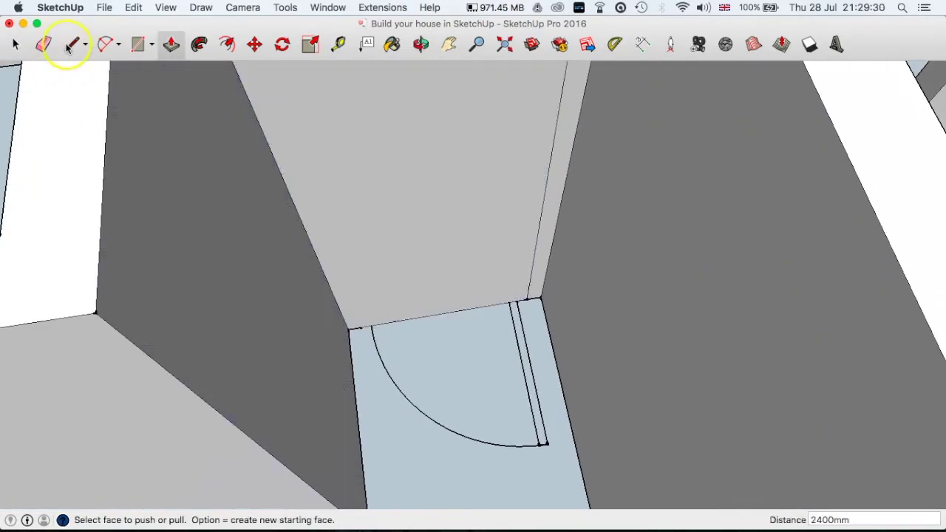
left_click(71, 44)
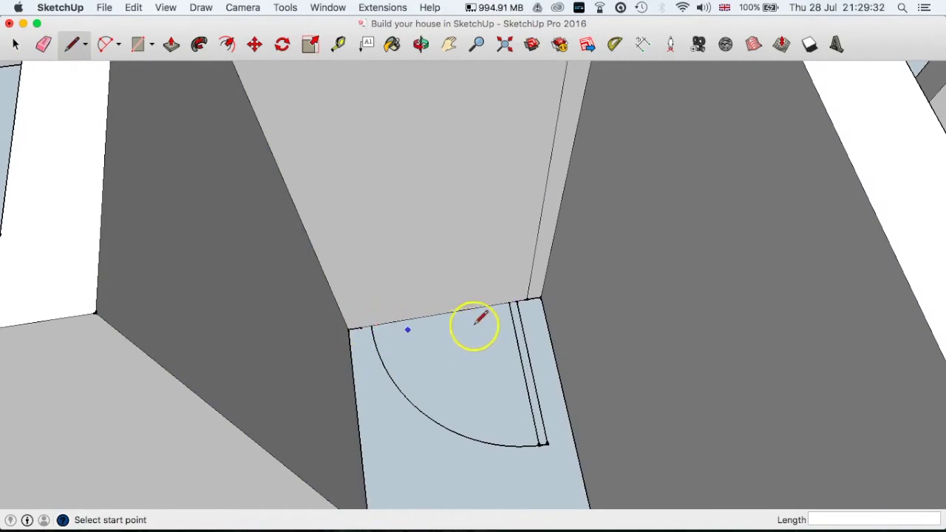
left_click(516, 301)
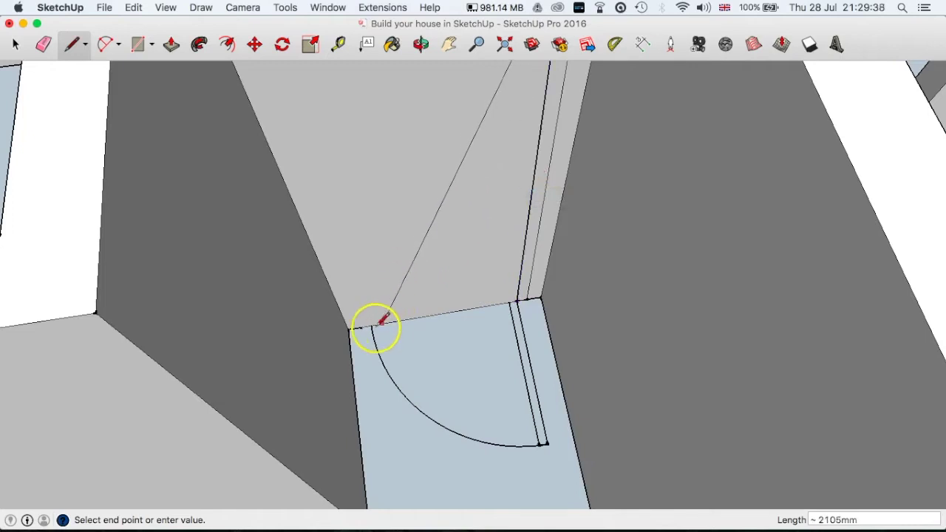
middle_click_drag(402, 217, 375, 155)
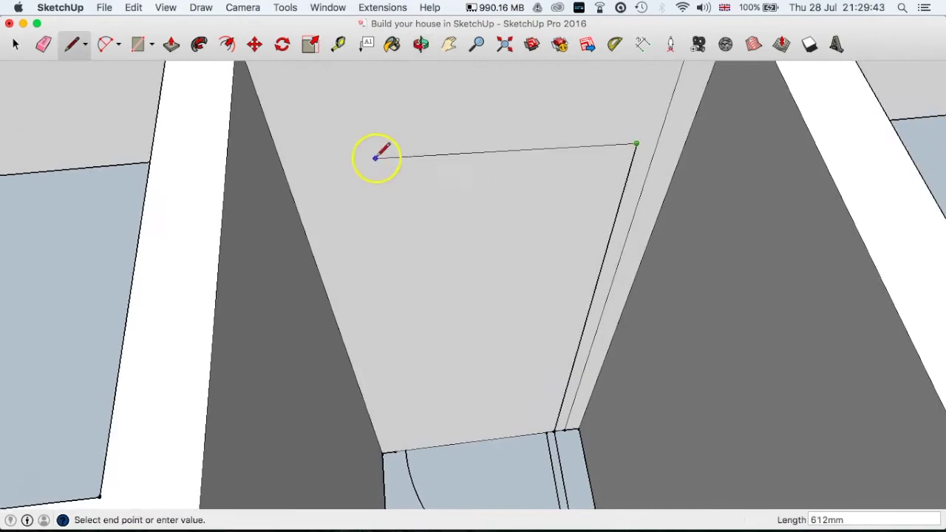
left_click(335, 173)
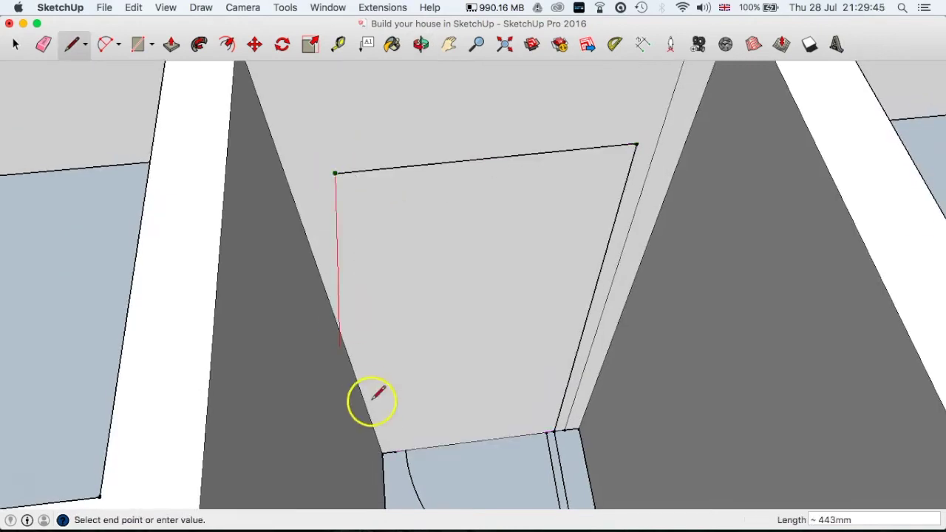
left_click(405, 447)
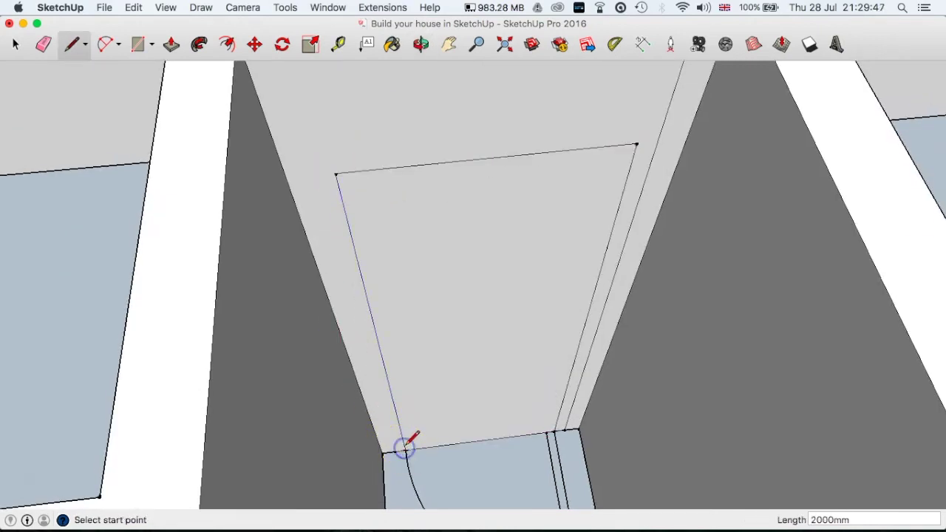
Try to cut the doorway by Push/Pulling its panel back about 111 mm through the partition and deleting the leftover face.
left_click(170, 47)
left_click(533, 365)
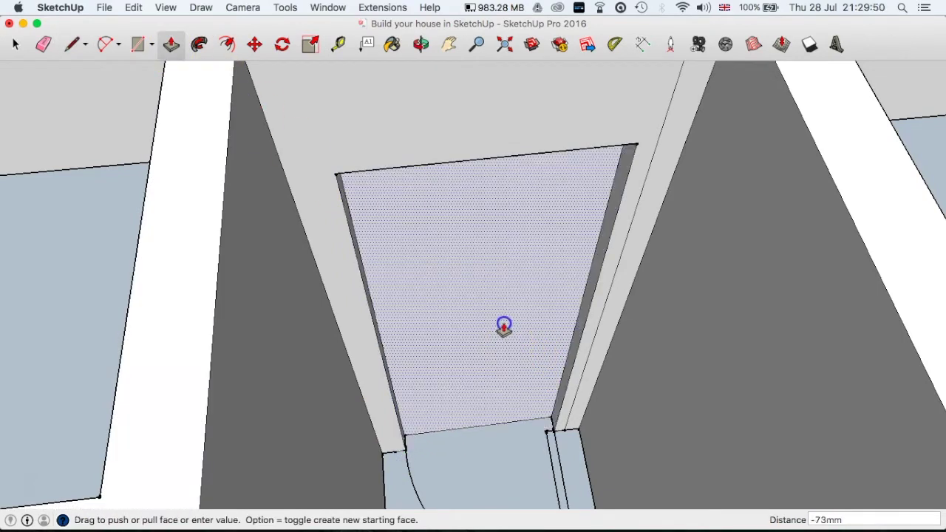
scroll(505, 327, "down", 5)
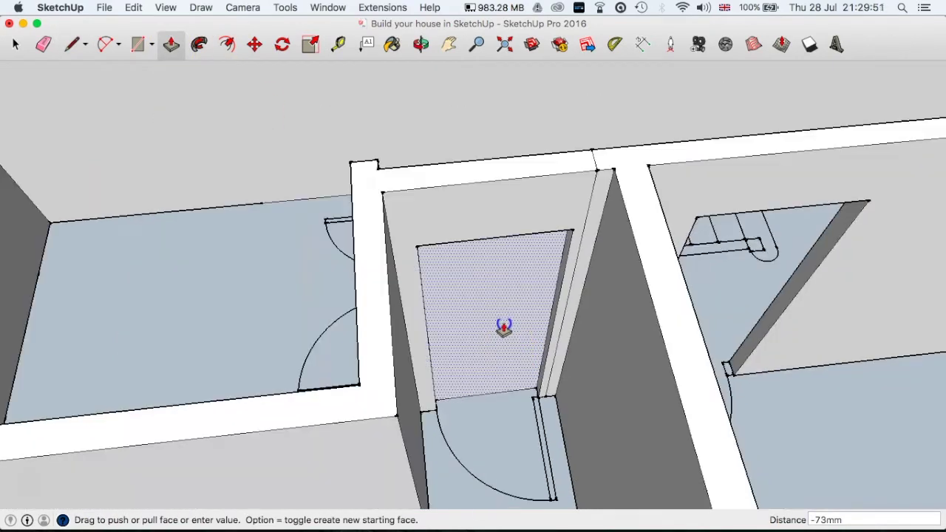
left_click(458, 166)
left_click(485, 325)
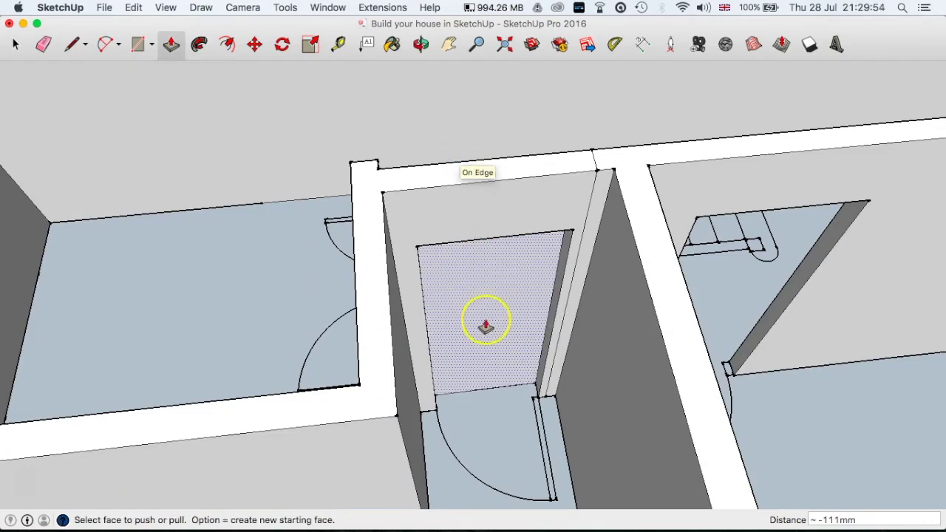
key("space")
left_click(483, 300)
key("Delete")
Undo the doorway cut, the door outline and the raising of the L-shaped partition.
middle_click_drag(458, 326, 633, 354)
middle_click_drag(584, 293, 715, 292)
middle_click_drag(547, 260, 529, 280)
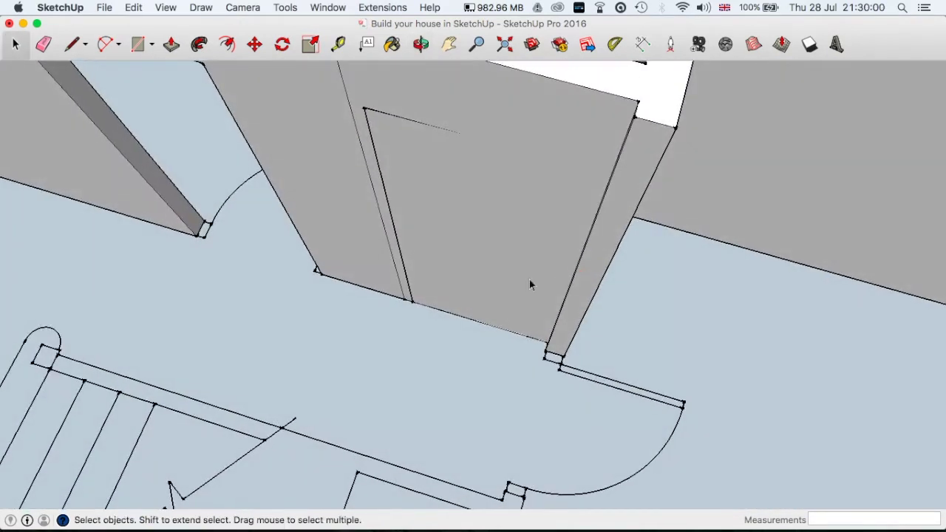
key("super+z")
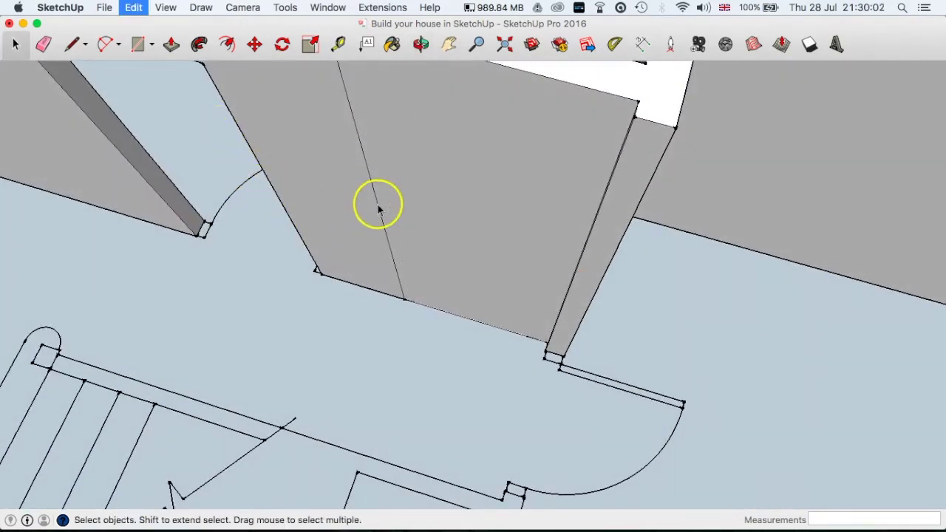
middle_click_drag(542, 212, 650, 347)
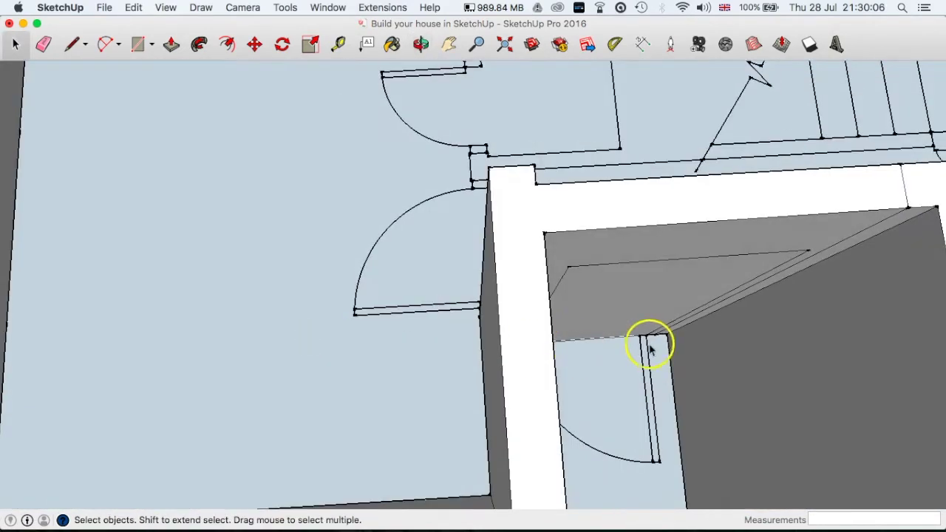
middle_click_drag(650, 314, 465, 338)
middle_click_drag(591, 306, 497, 265)
scroll(543, 316, "down", 3)
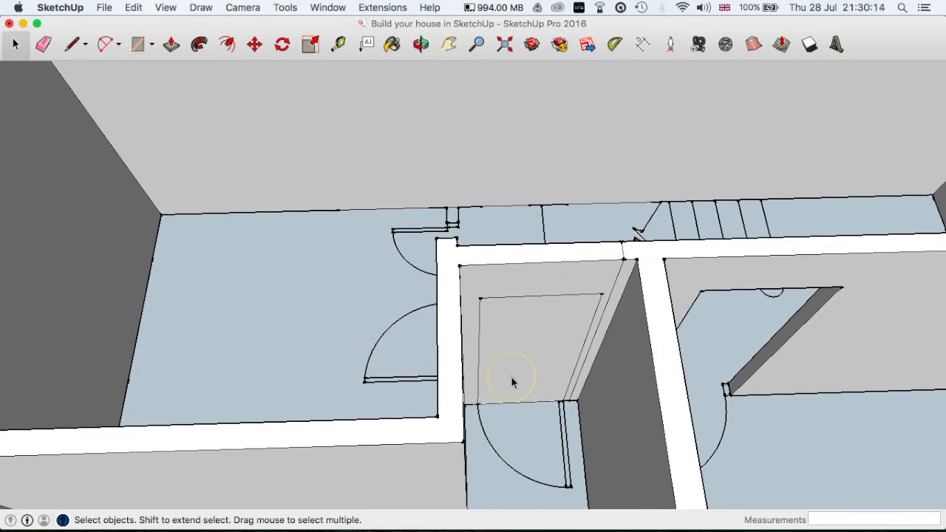
key("super+z")
key("super+z")
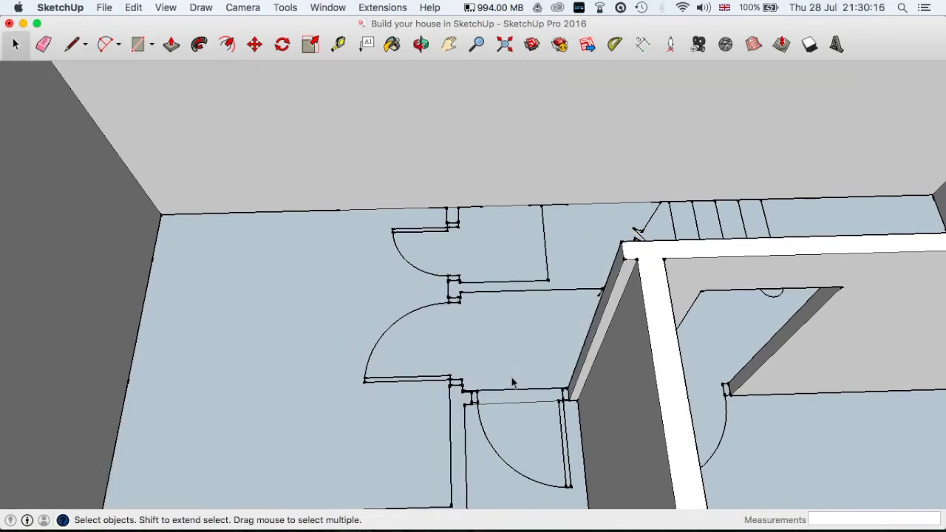
key("super+y")
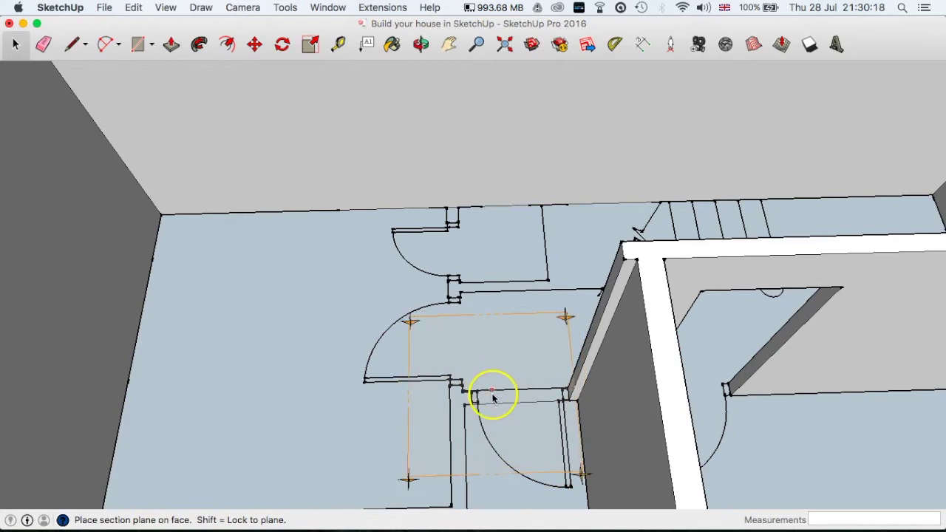
scroll(494, 396, "up", 5)
scroll(440, 397, "up", 2)
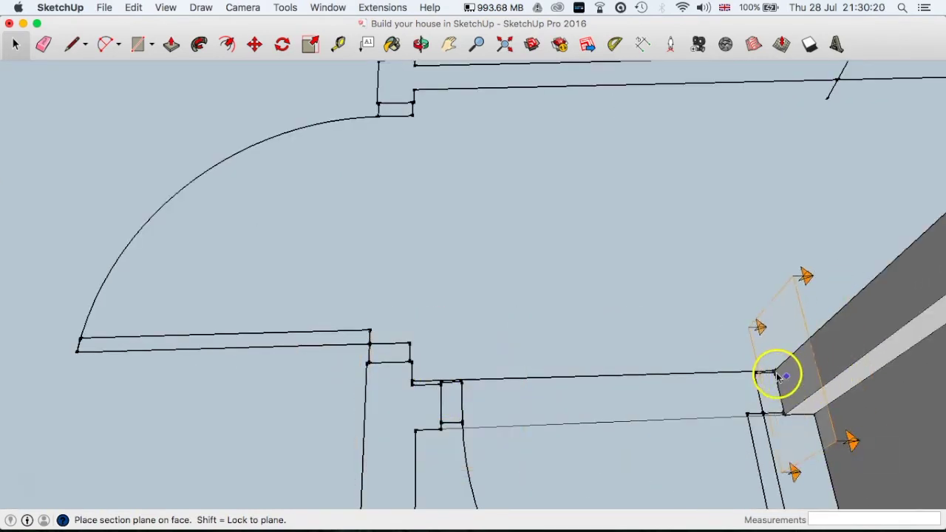
key("Escape")
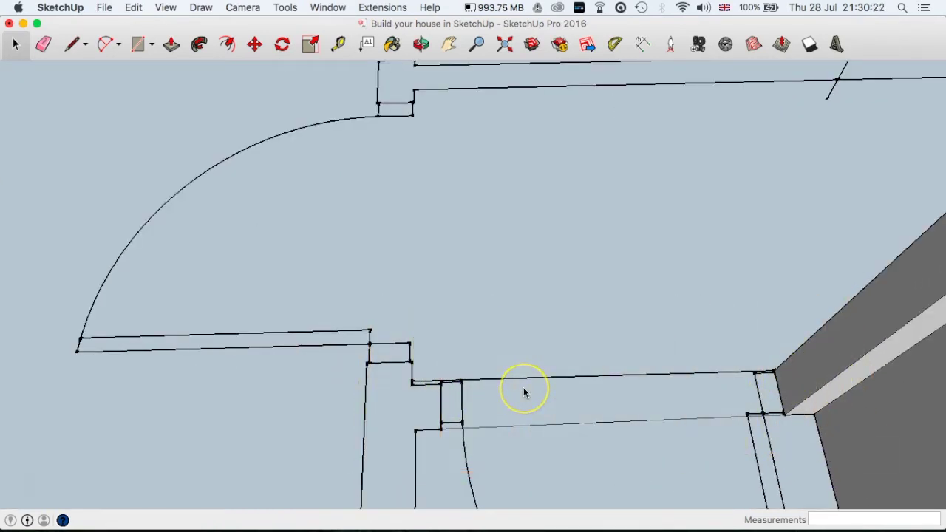
Examine the hallway and staircase lines on the ground floor plan between the raised partition and the side wall.
scroll(524, 389, "down", 5)
scroll(524, 389, "down", 6)
middle_click_drag(534, 401, 504, 378)
scroll(564, 372, "up", 5)
middle_click_drag(570, 372, 443, 336)
scroll(536, 373, "down", 5)
scroll(537, 377, "down", 5)
scroll(591, 354, "up", 4)
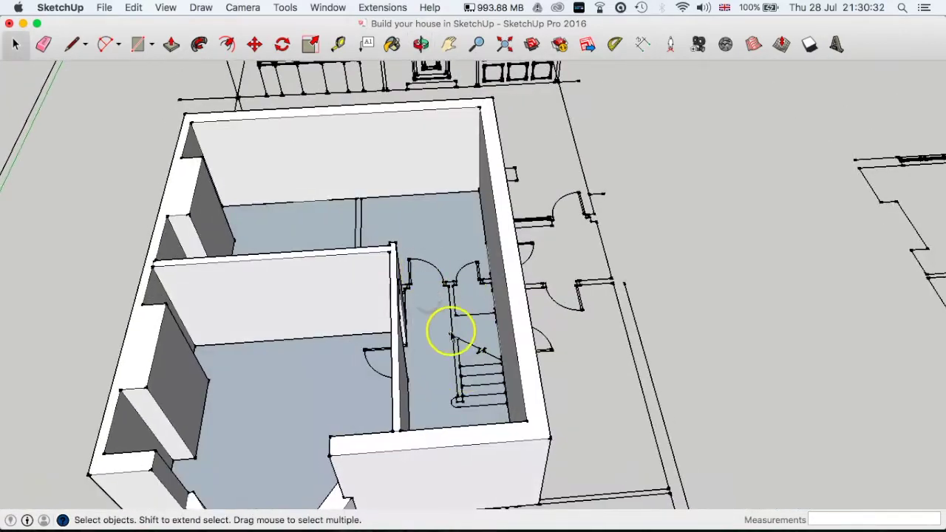
scroll(468, 391, "up", 6)
middle_click_drag(469, 390, 529, 411)
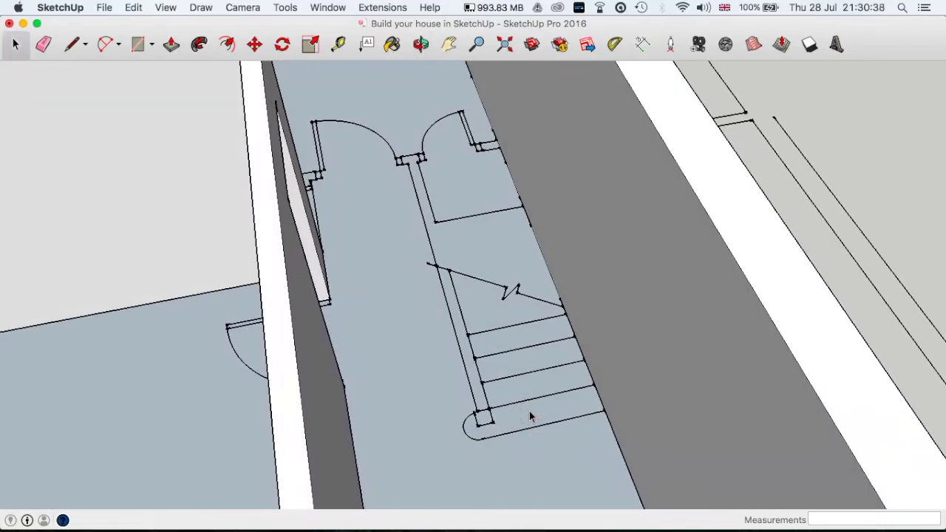
middle_click_drag(529, 411, 628, 369)
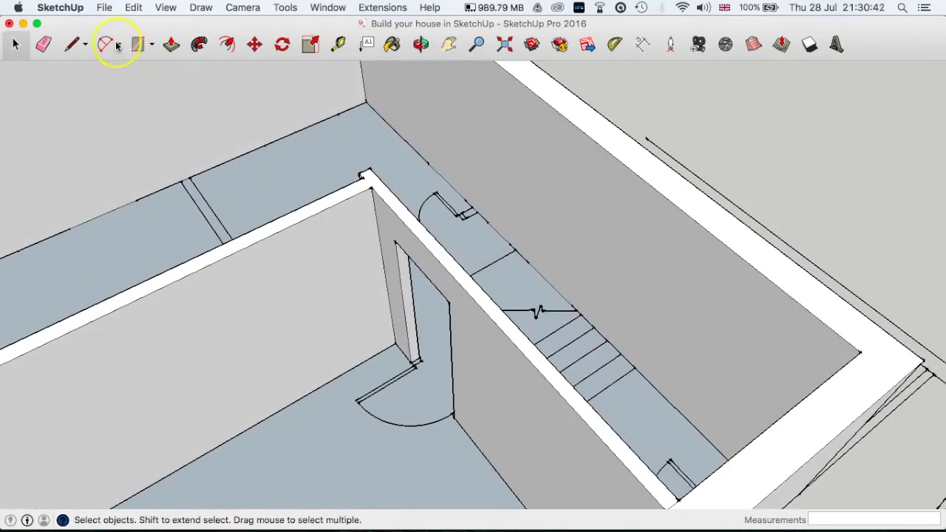
Draw a closed three-step stair profile on the side wall with 200 mm risers, following the tread lines on the plan.
left_click(64, 46)
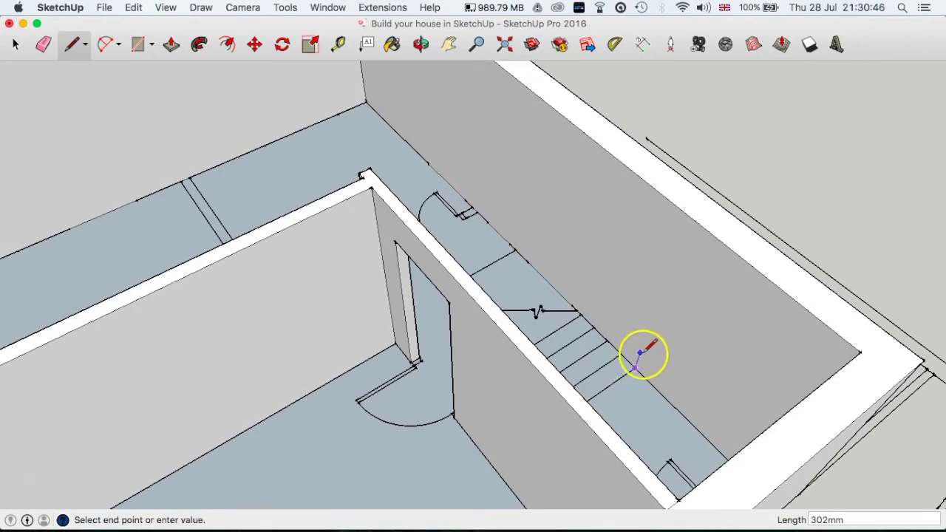
scroll(641, 353, "up", 3)
middle_click_drag(644, 348, 637, 330)
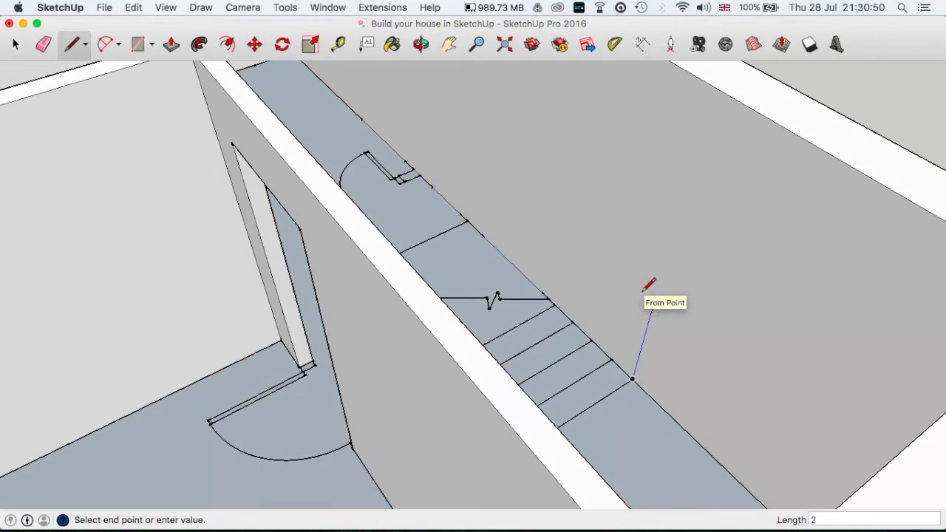
left_click(600, 323)
left_click(602, 308)
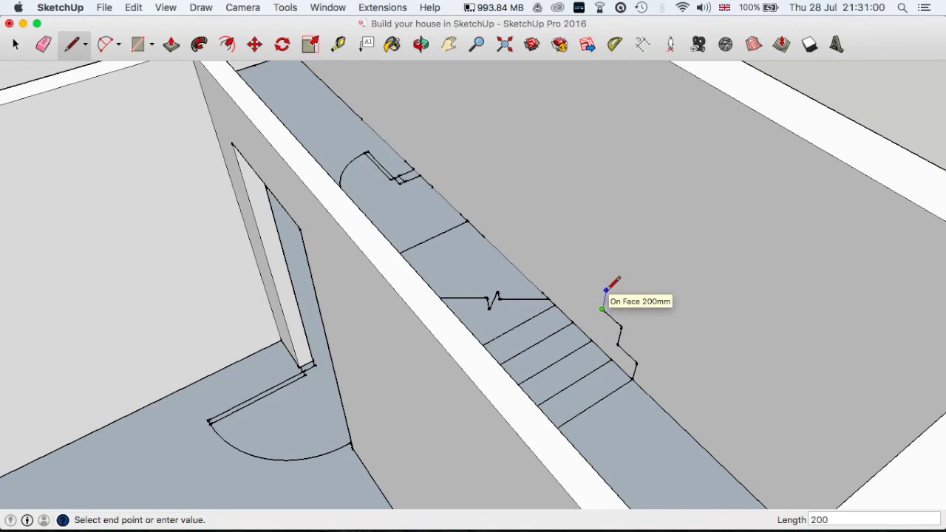
left_click(606, 290)
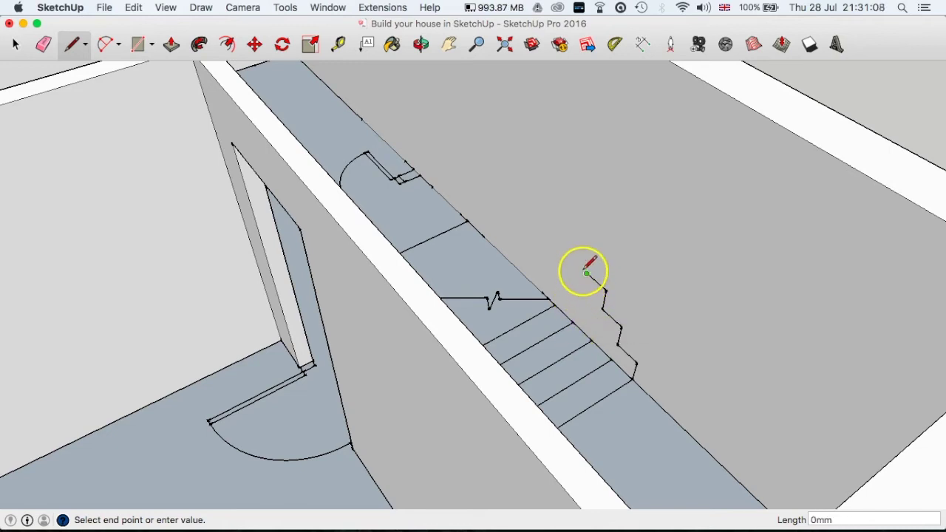
left_click(575, 318)
Push/Pull the stair profile out 816 mm from the side wall to form the three steps.
middle_click_drag(622, 338, 566, 340)
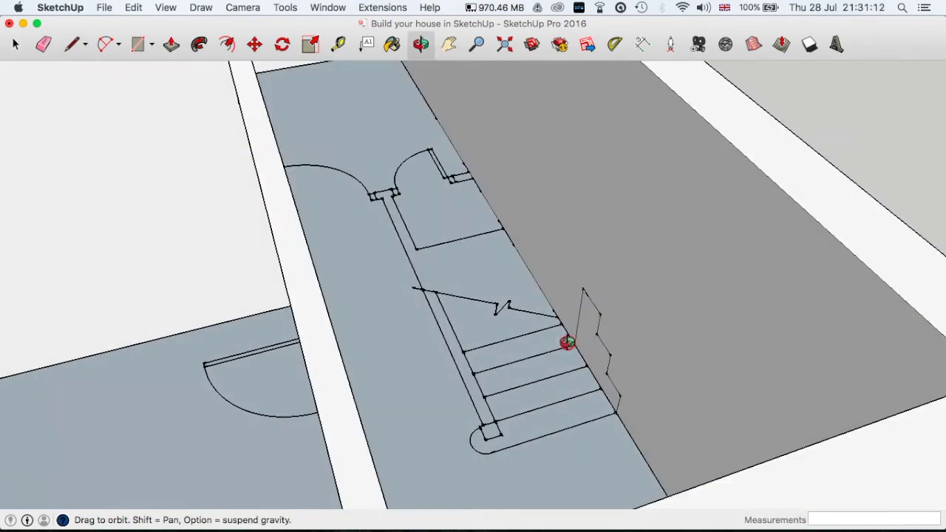
left_click(171, 45)
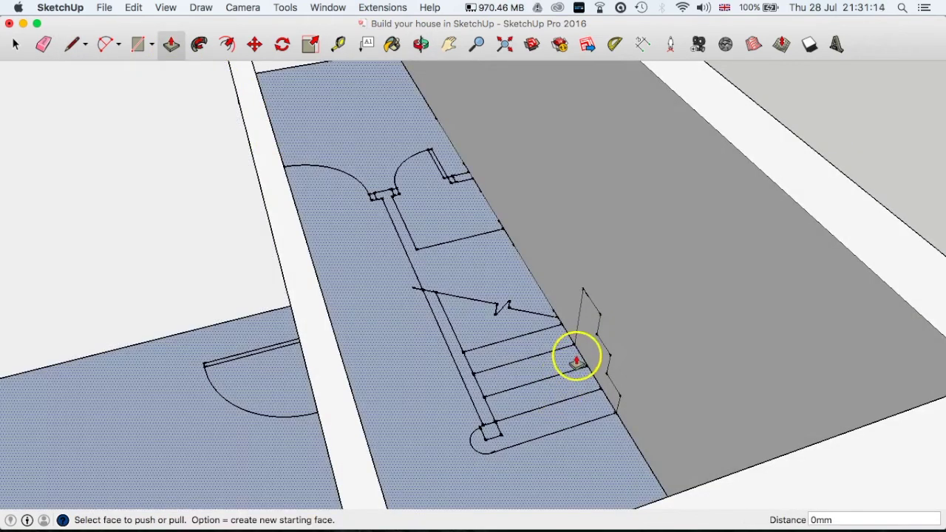
left_click_drag(595, 353, 497, 434)
middle_click_drag(497, 434, 495, 385)
scroll(496, 429, "up", 5)
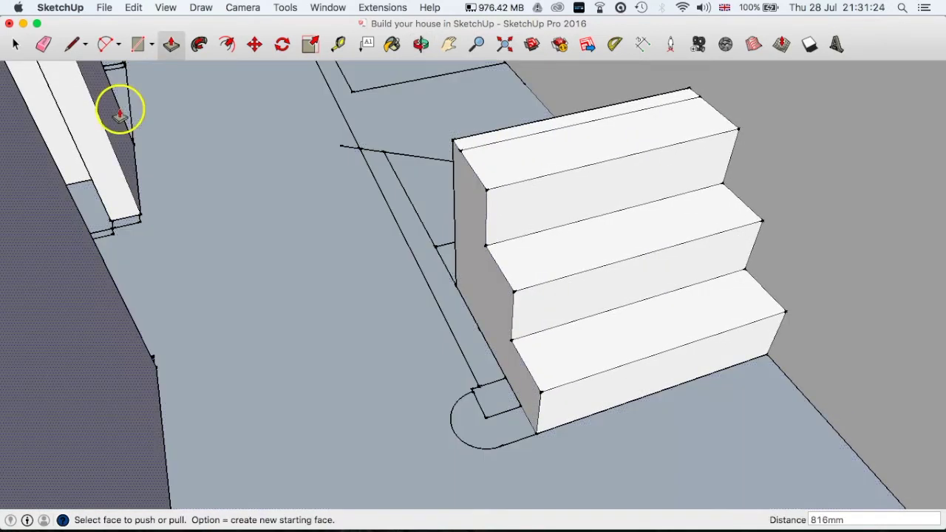
Split off the bottom step's end face with a 200 mm vertical line and Push/Pull it out 115 mm.
left_click(110, 44)
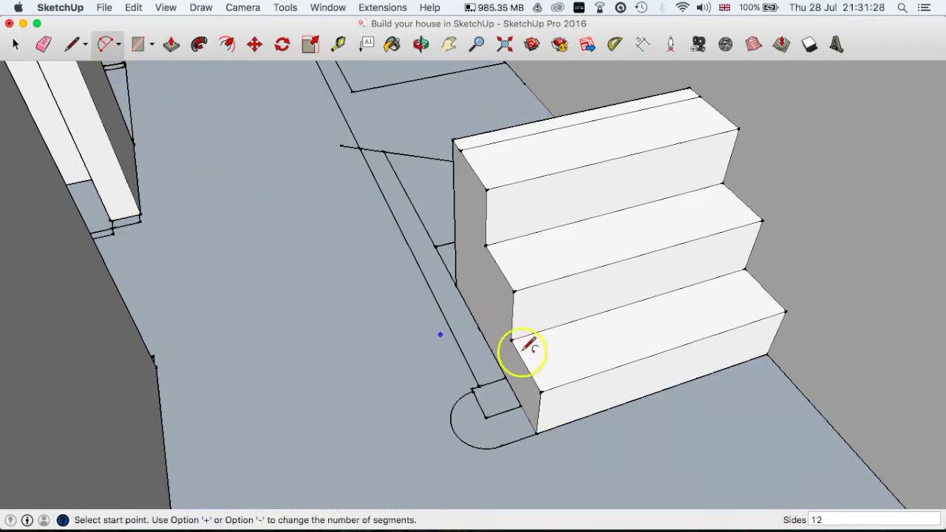
key("space")
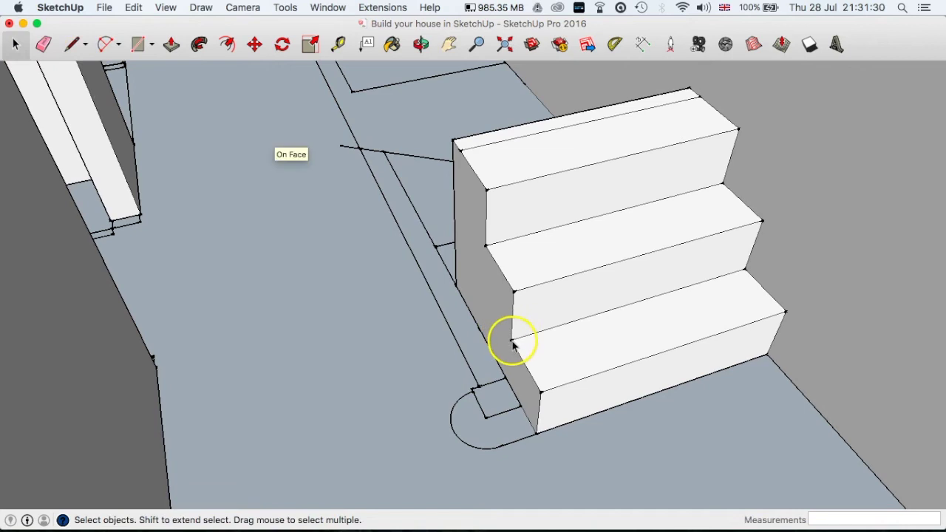
key("l")
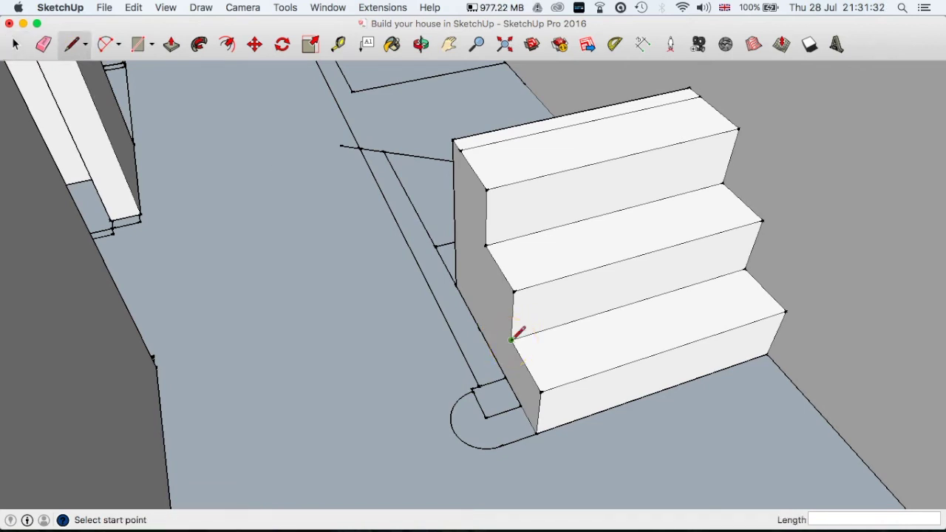
left_click(512, 379)
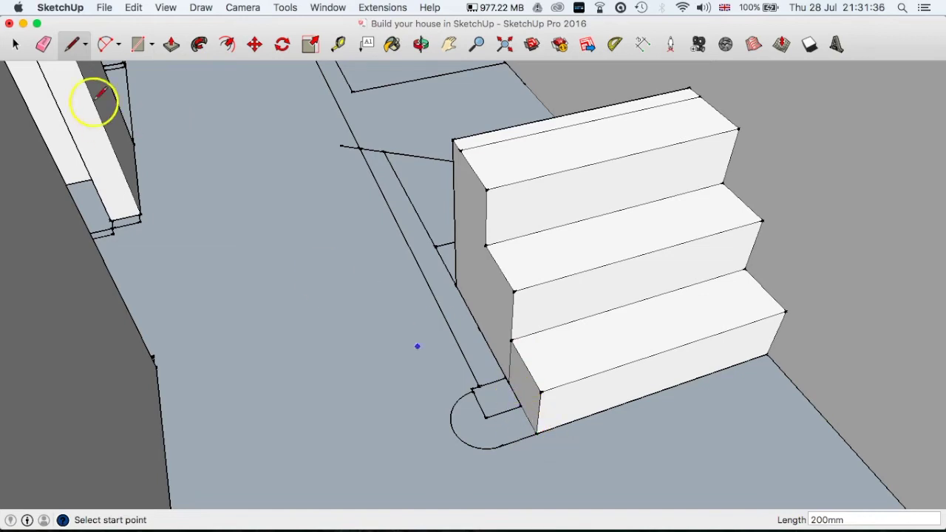
left_click(134, 43)
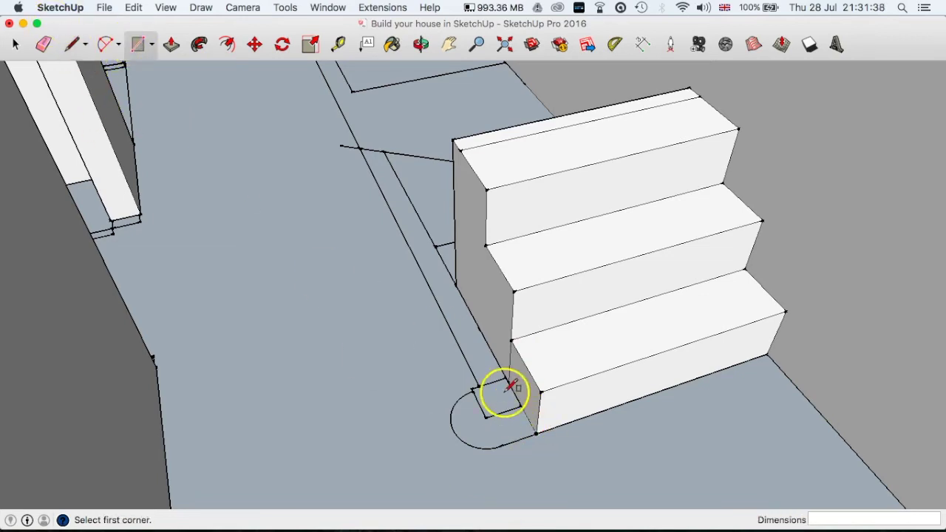
left_click(171, 44)
left_click(526, 405)
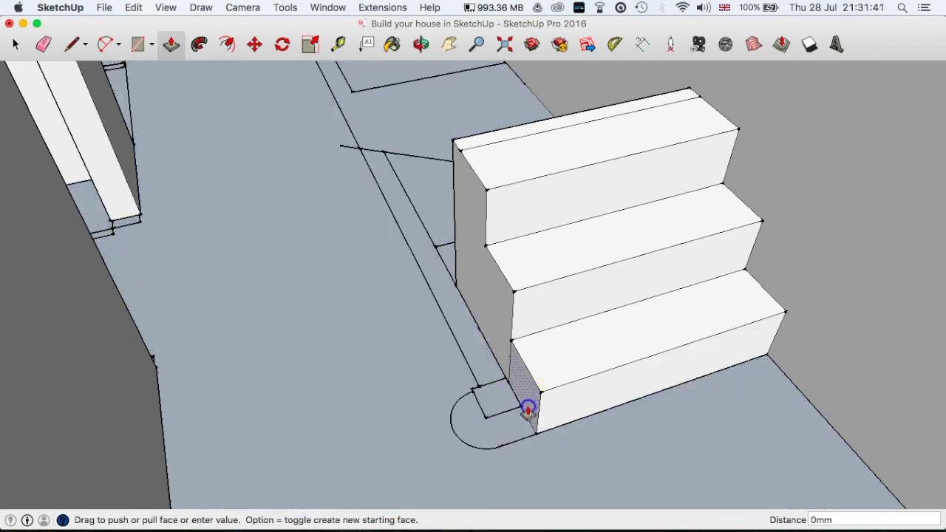
left_click(503, 448)
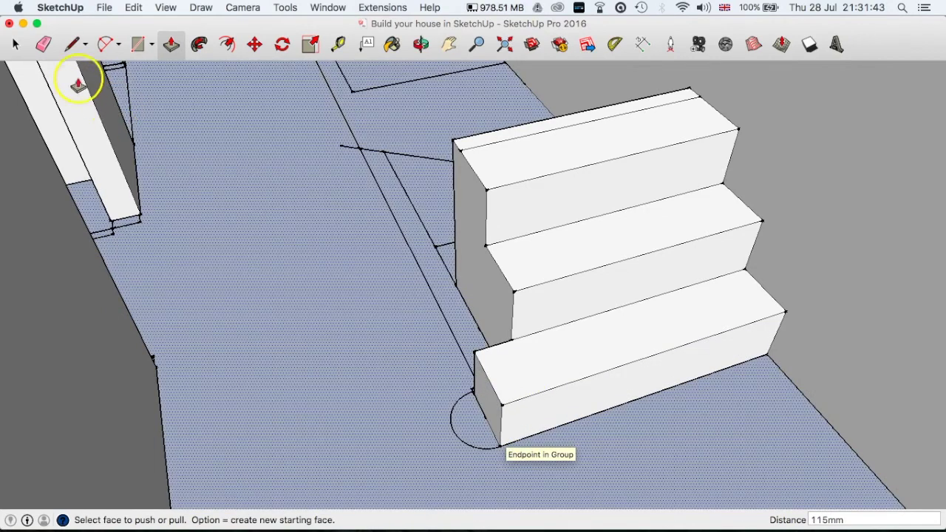
Draw an arc with a 100 mm bulge on the floor at the bottom step's end, following the rounded plan outline.
left_click(103, 46)
left_click(499, 446)
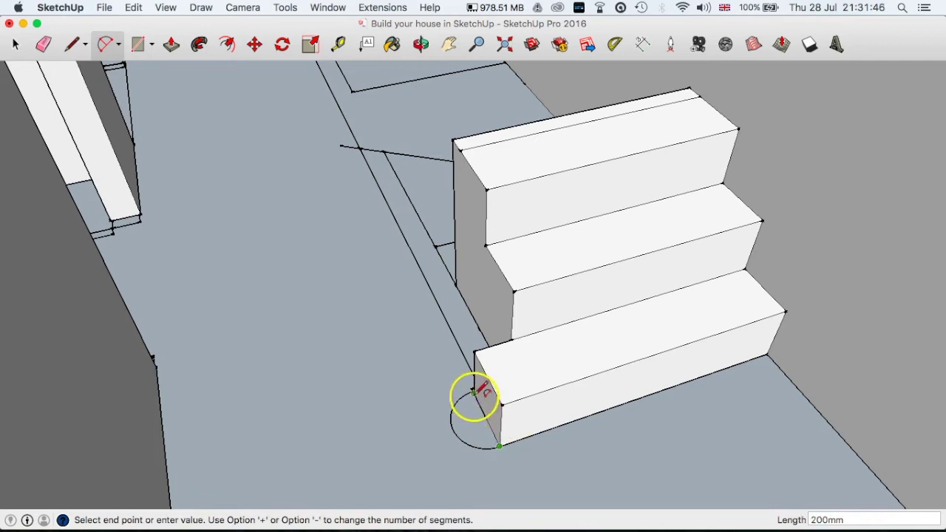
left_click(473, 392)
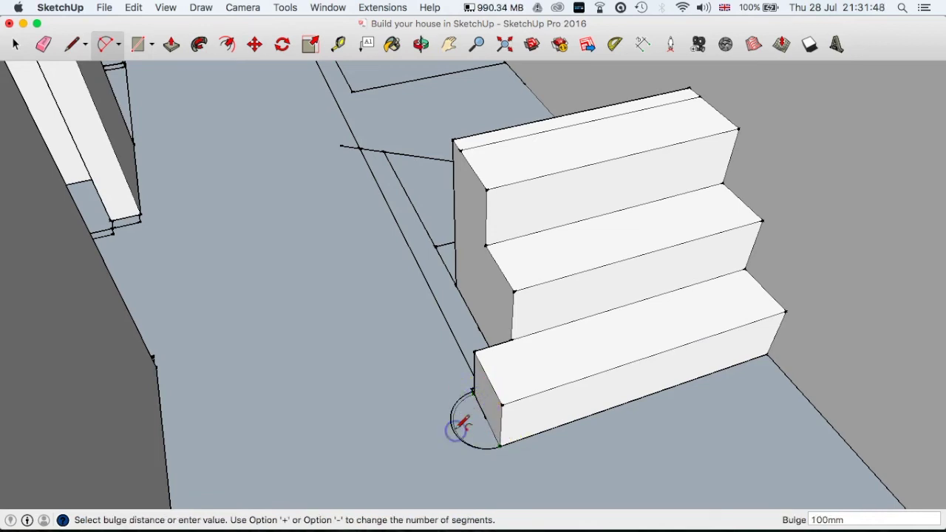
left_click(458, 424)
Push/Pull the half-round face up to the bottom tread's height and delete the seam edges between it and the step.
left_click(171, 45)
left_click(484, 442)
left_click(500, 409)
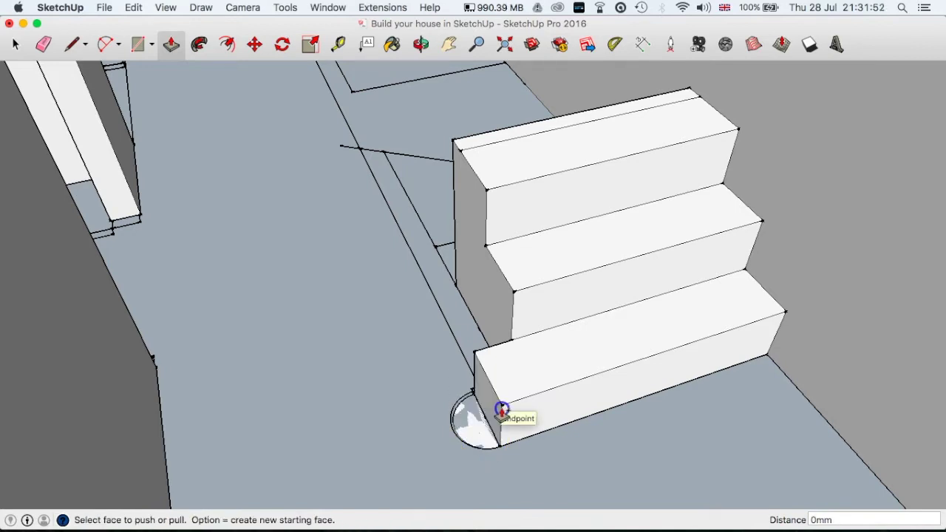
left_click(502, 407)
left_click(503, 407)
key("space")
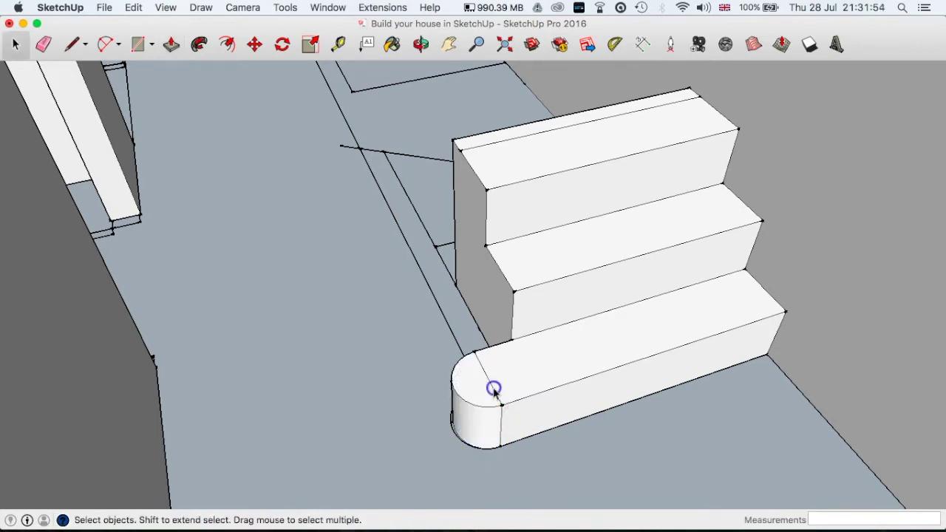
key("Delete")
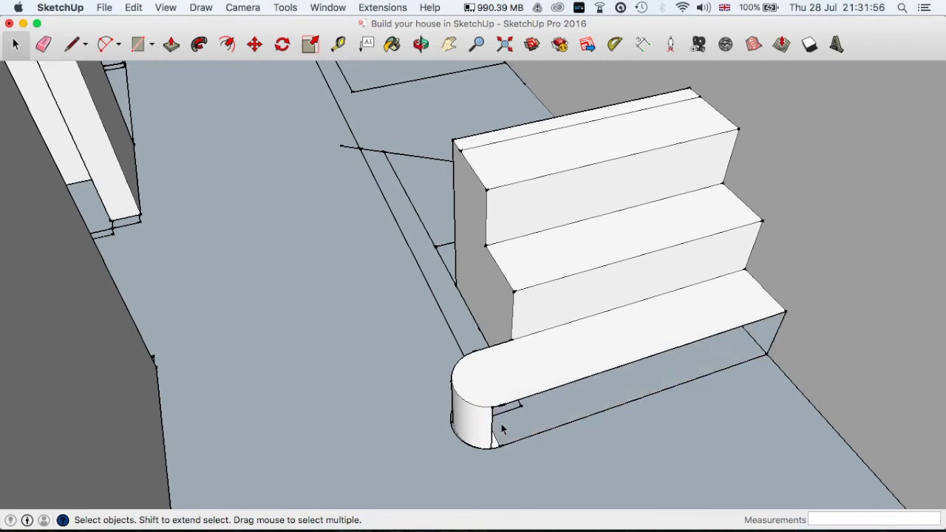
Examine the new steps within the hallway and the whole ground floor model from several viewpoints.
middle_click_drag(545, 392, 509, 431)
scroll(536, 414, "down", 2)
scroll(536, 414, "down", 3)
scroll(540, 439, "up", 5)
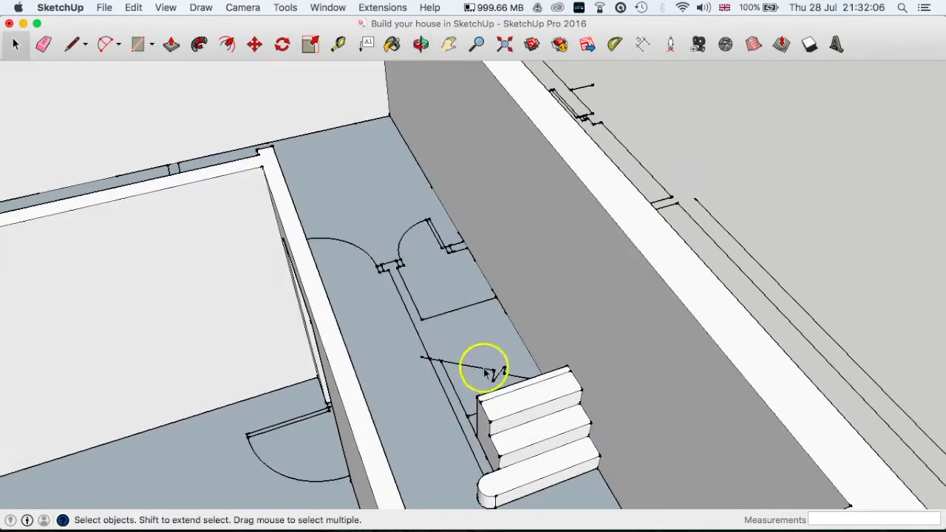
middle_click_drag(481, 370, 481, 405)
middle_click_drag(500, 441, 488, 399)
scroll(457, 336, "down", 3)
scroll(456, 336, "down", 3)
mouse_move(473, 338)
middle_mouse_down()
mouse_move(391, 390)
mouse_move(325, 342)
mouse_move(490, 338)
middle_mouse_up()
scroll(326, 342, "down", 3)
scroll(460, 380, "up", 3)
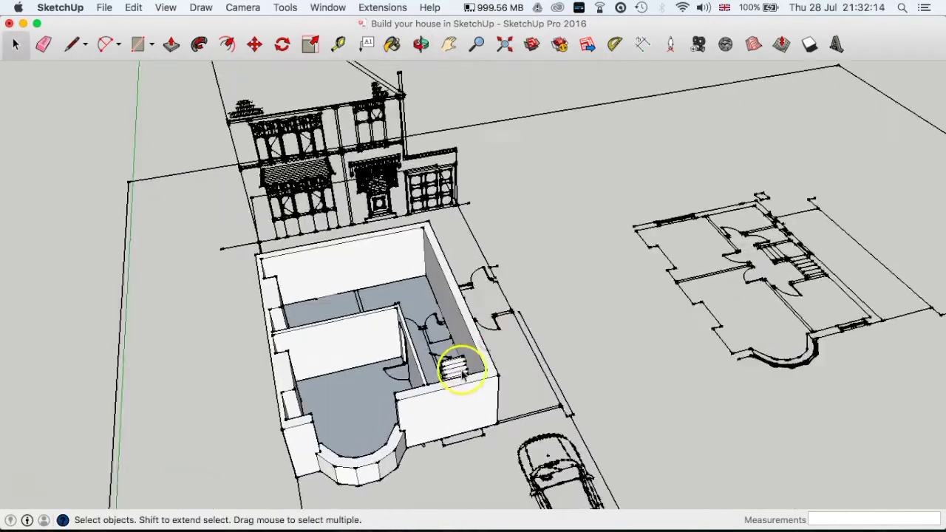
scroll(437, 369, "up", 3)
mouse_move(436, 369)
middle_mouse_down()
mouse_move(550, 336)
mouse_move(633, 342)
middle_mouse_up()
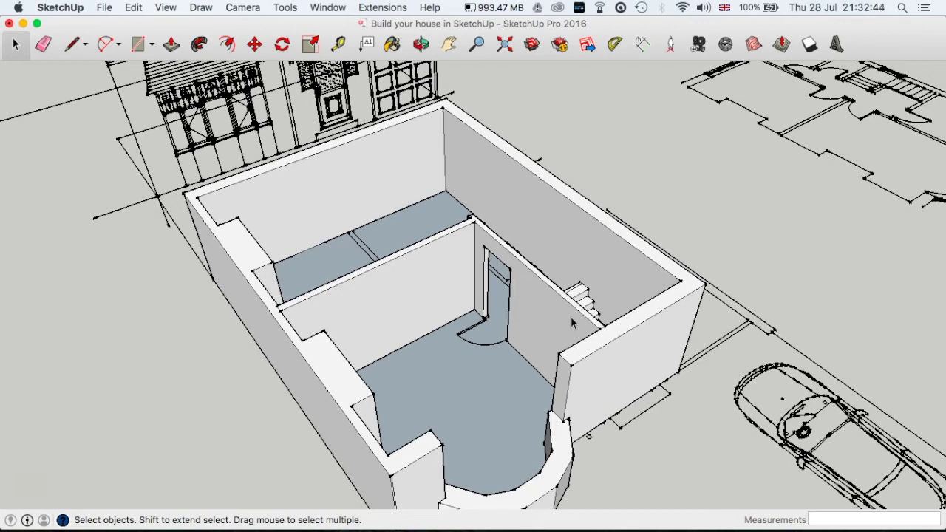
Try to cover the wall tops with a rectangle between the house's diagonally opposite outer corners, and undo it.
middle_click_drag(559, 407, 535, 400)
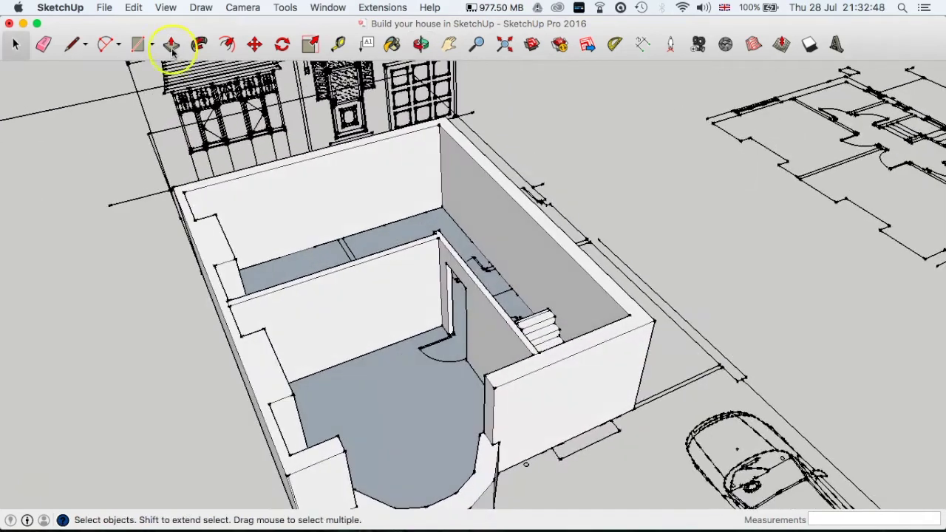
left_click(141, 46)
left_click(173, 188)
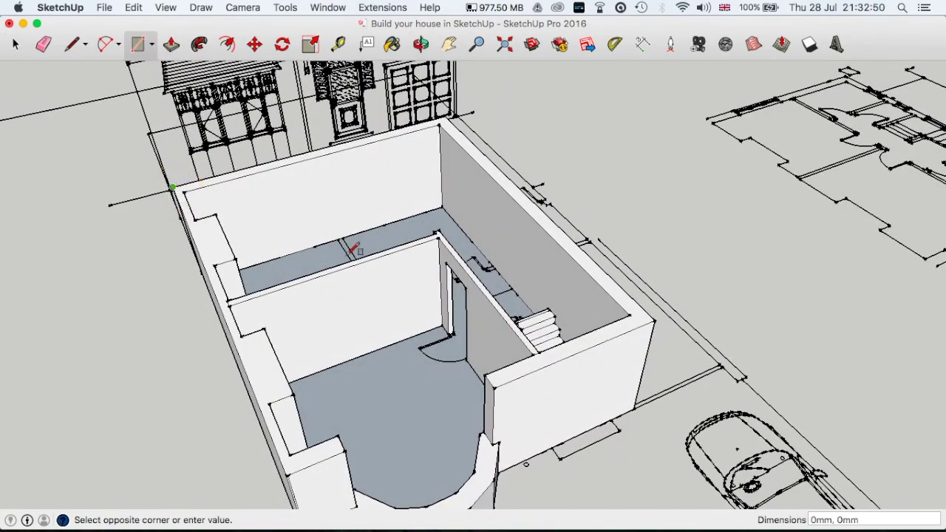
left_click(653, 320)
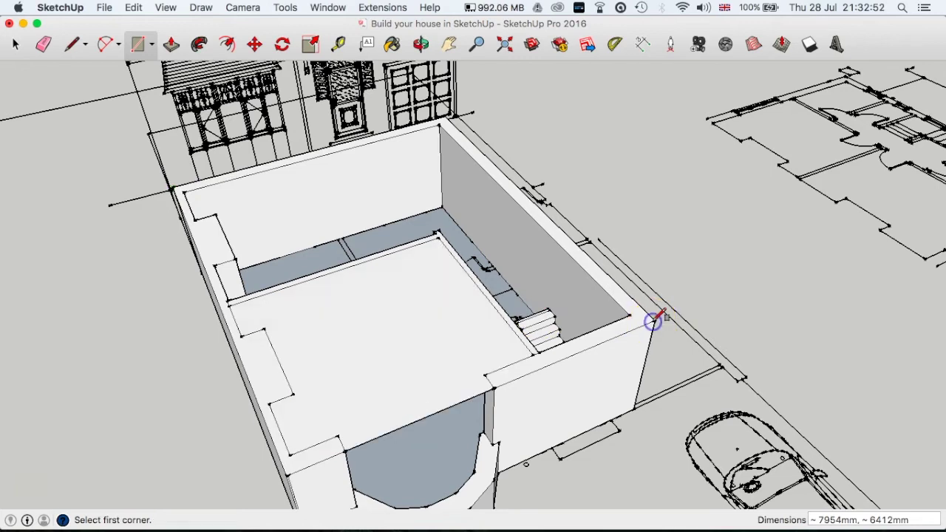
middle_click_drag(443, 323, 462, 380)
left_click(72, 44)
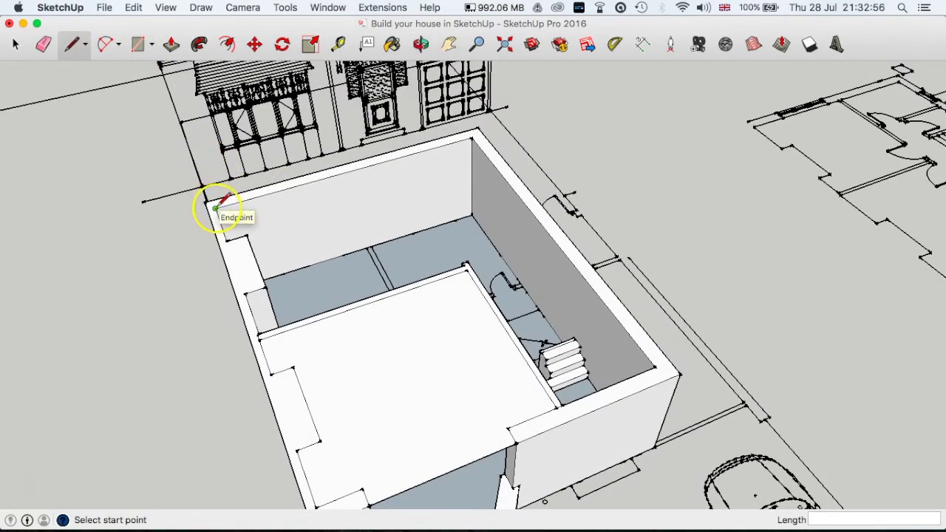
key("super+z")
Measure the length of the chimney-breast side wall between its outer top corners.
middle_click_drag(283, 325, 291, 239)
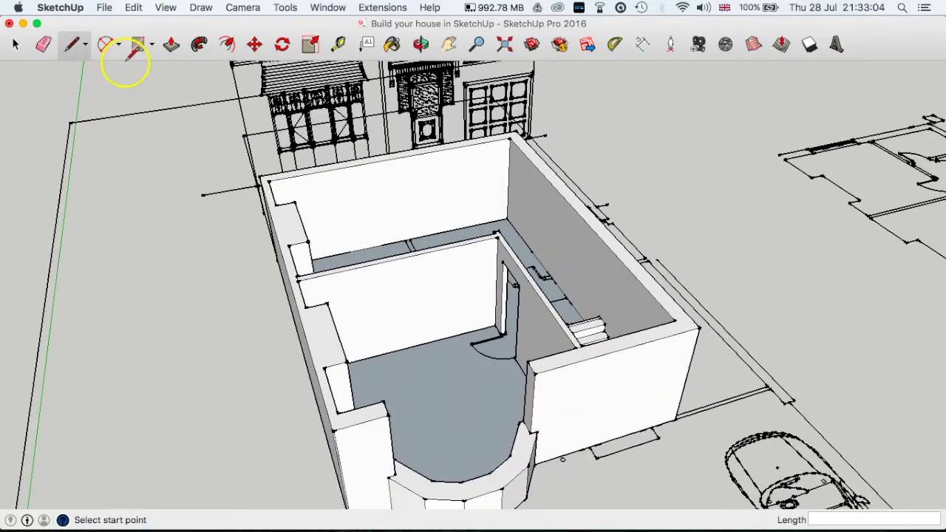
key("t")
left_click(259, 178)
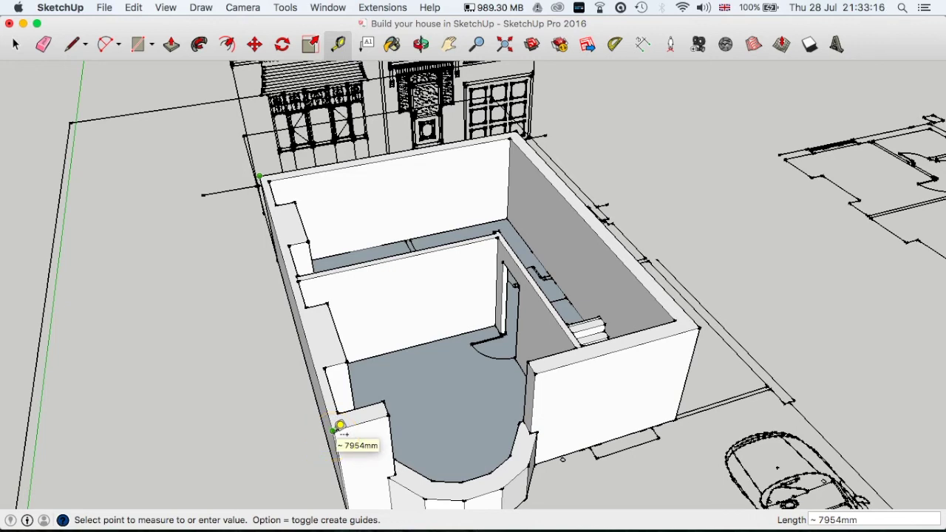
Draw a 6412 by 7954 mm rectangle on the empty ground outside the imported drawings' border.
scroll(327, 422, "down", 10)
middle_click_drag(327, 422, 248, 385)
left_click(137, 46)
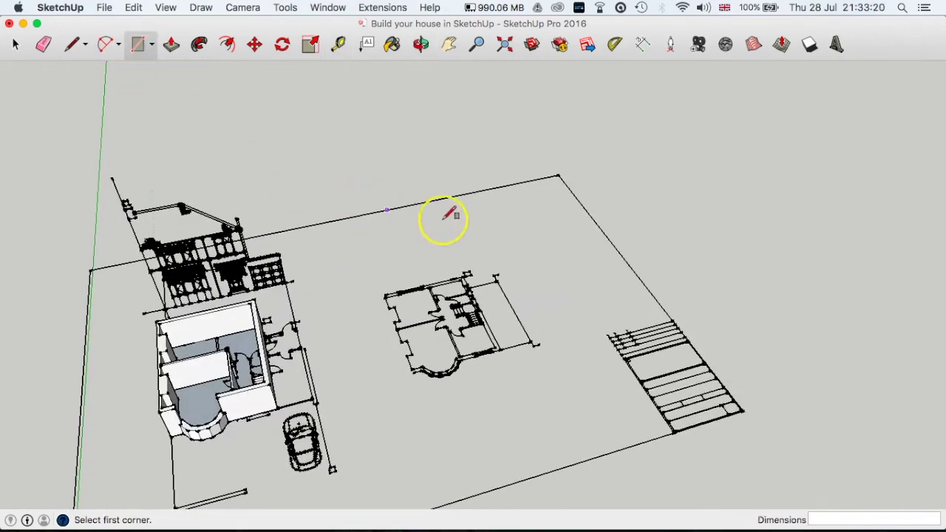
left_click(627, 205)
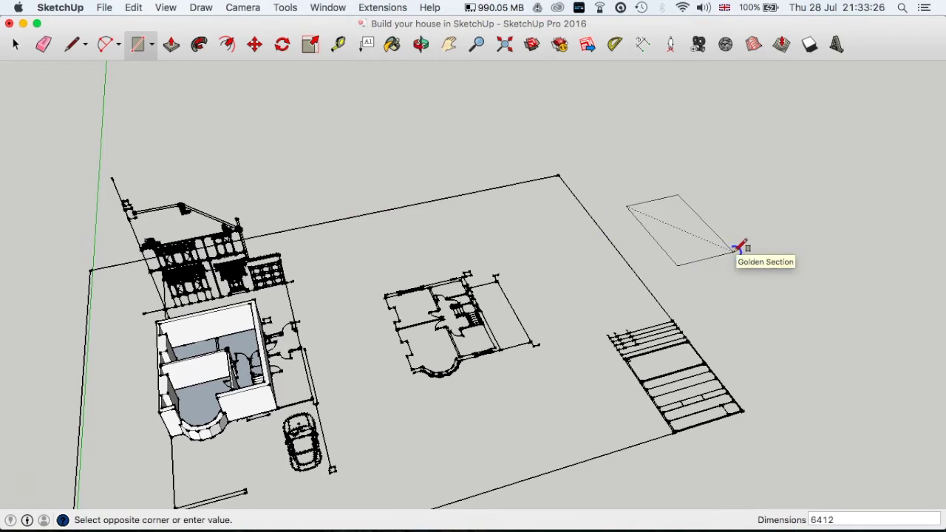
type("6412,7954")
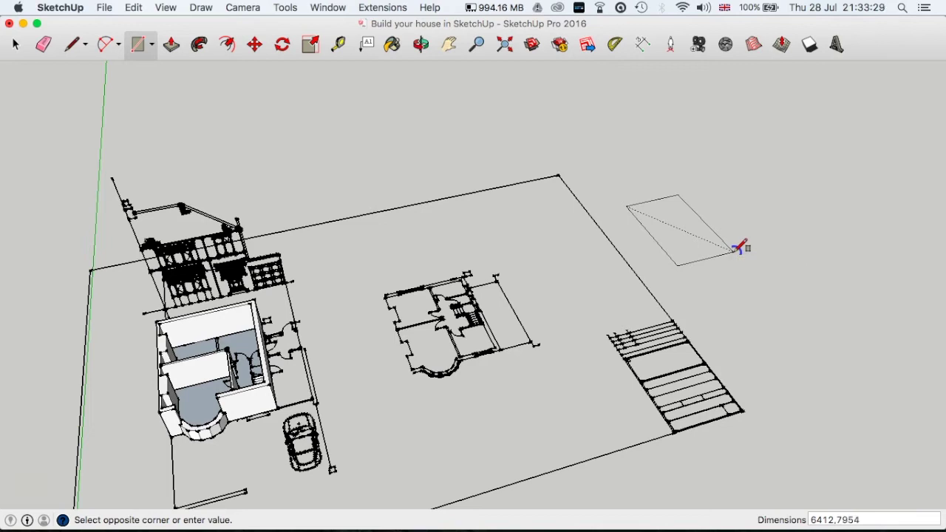
key("Return")
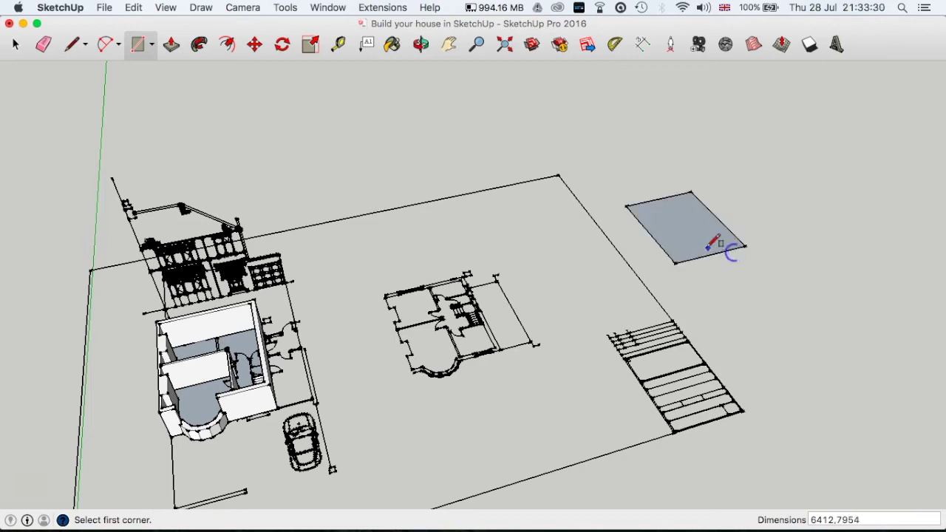
Extrude the separate house-sized rectangle upward by 300 mm to form a floor slab.
left_click(171, 43)
left_click(681, 222)
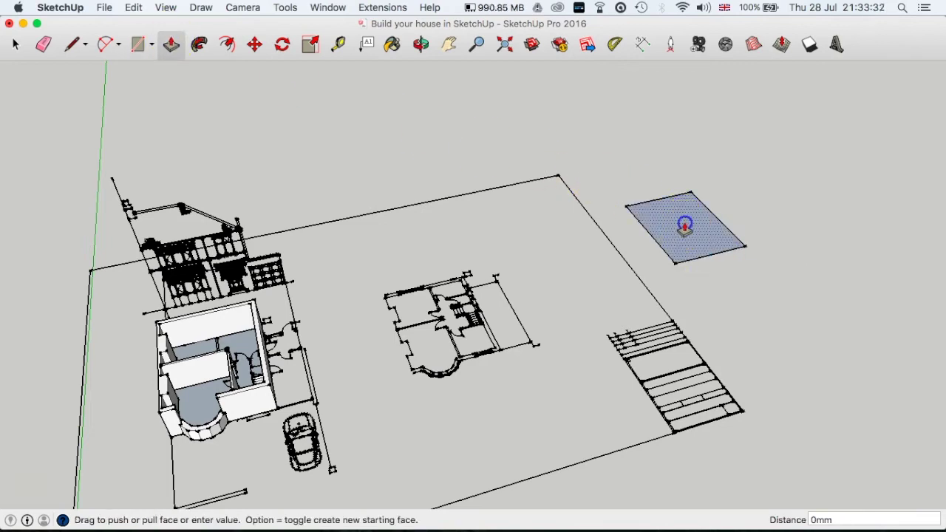
type("30")
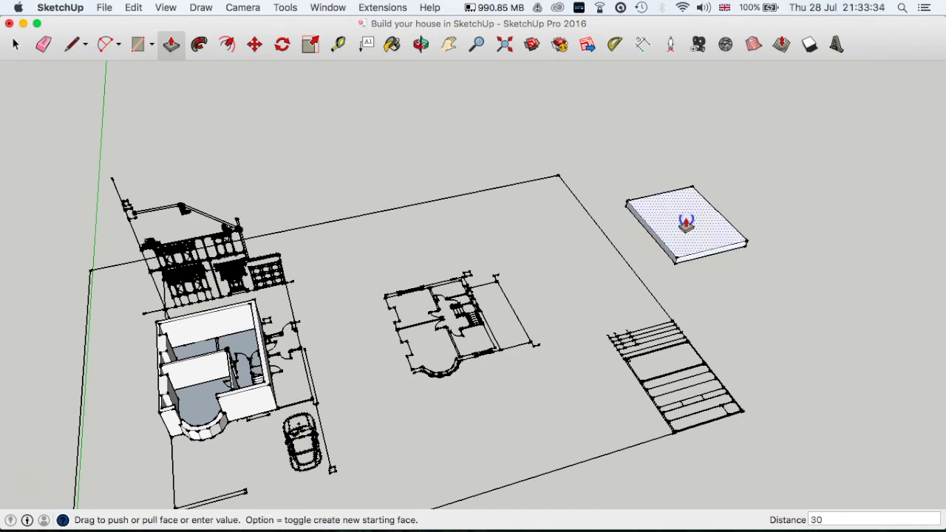
type("0mm")
key("Return")
Move the whole slab onto the wall tops, placing its lower front corner on the house's outer corner beside the bay window.
left_click(14, 43)
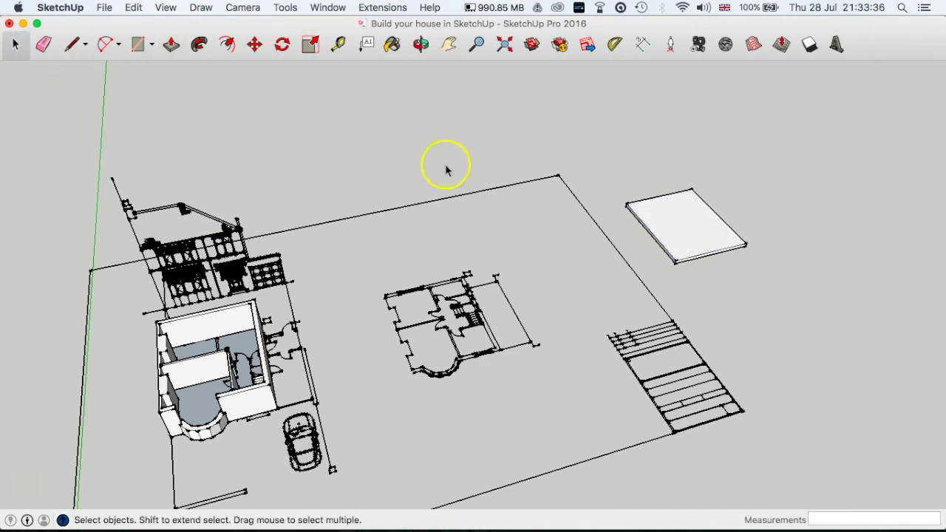
left_click_drag(632, 184, 632, 183)
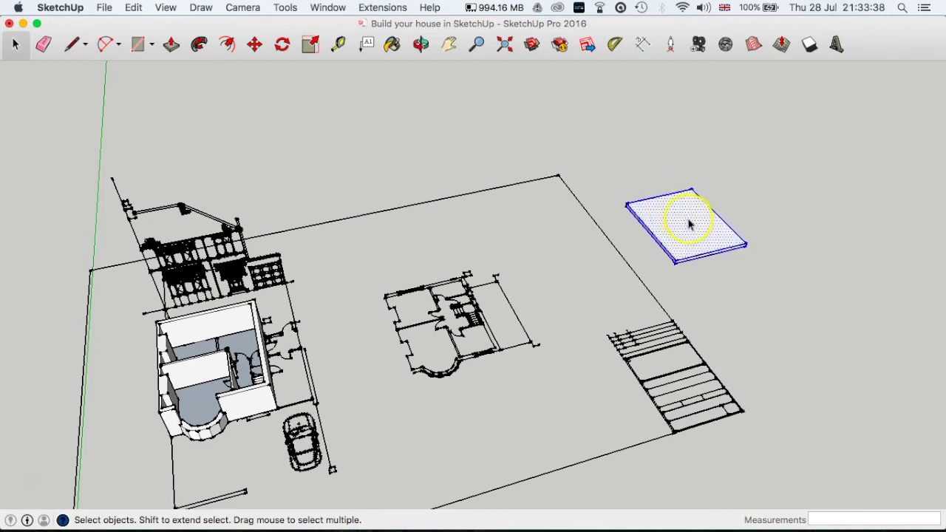
right_click(678, 217)
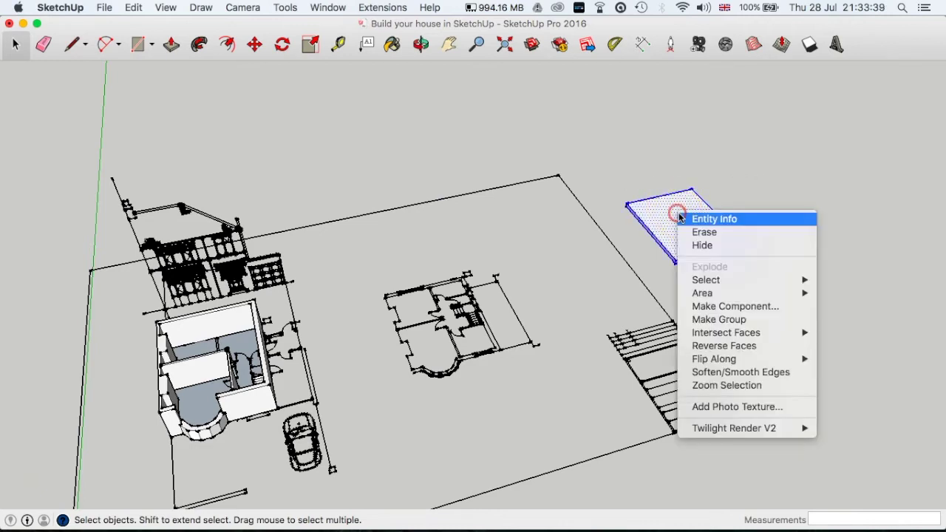
left_click(660, 262)
key("m")
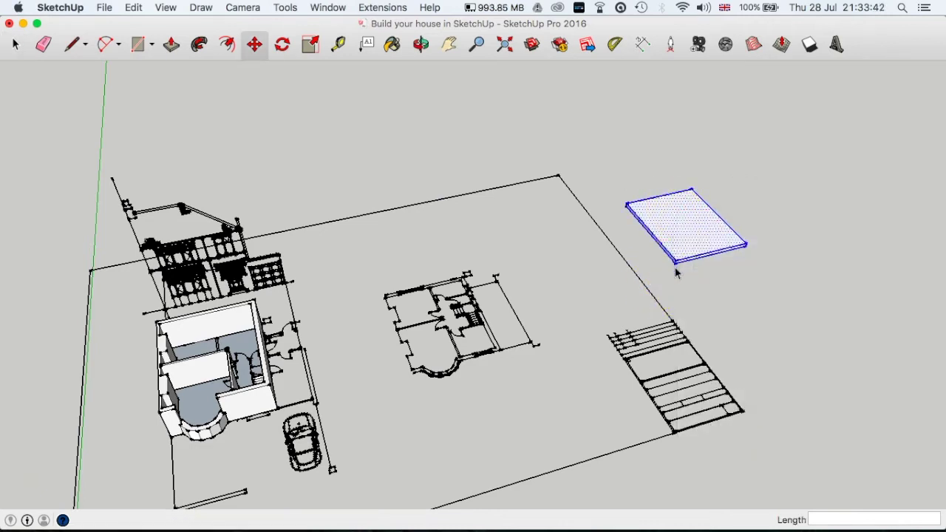
scroll(675, 262, "up", 3)
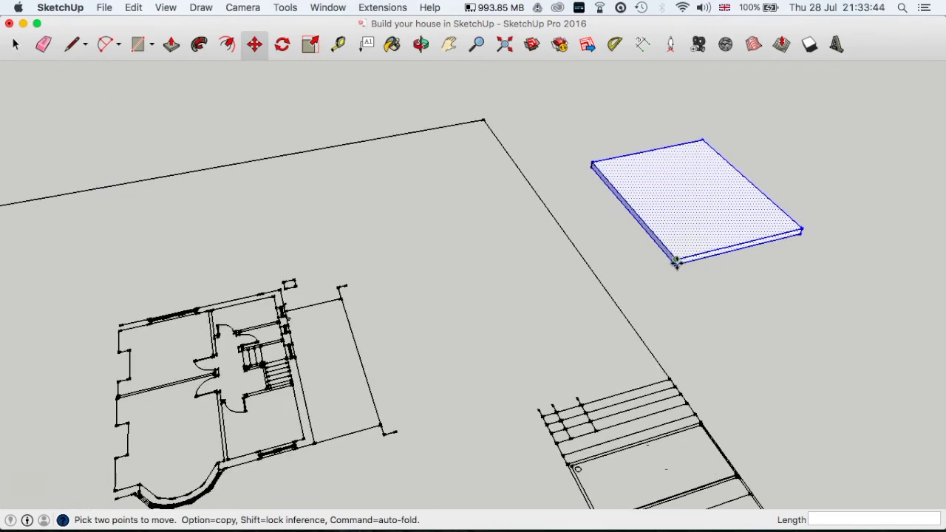
left_click(676, 262)
scroll(405, 337, "down", 1)
middle_click_drag(381, 348, 783, 218)
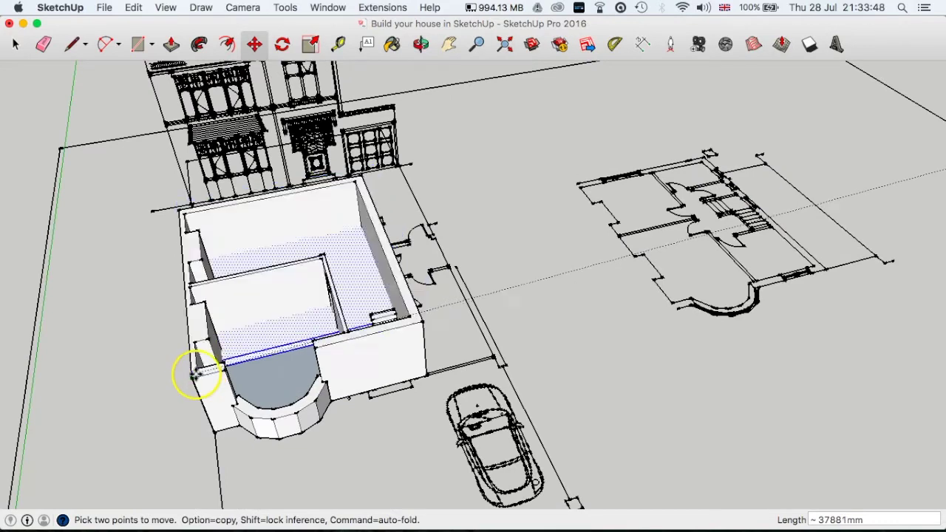
left_click(193, 375)
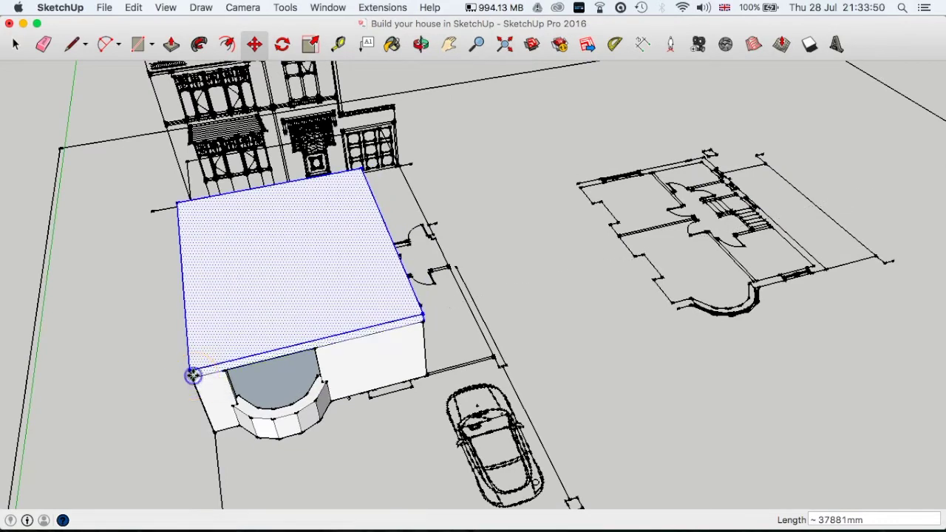
Make the slab on top of the ground floor walls into a group.
right_click(246, 320)
left_click(289, 407)
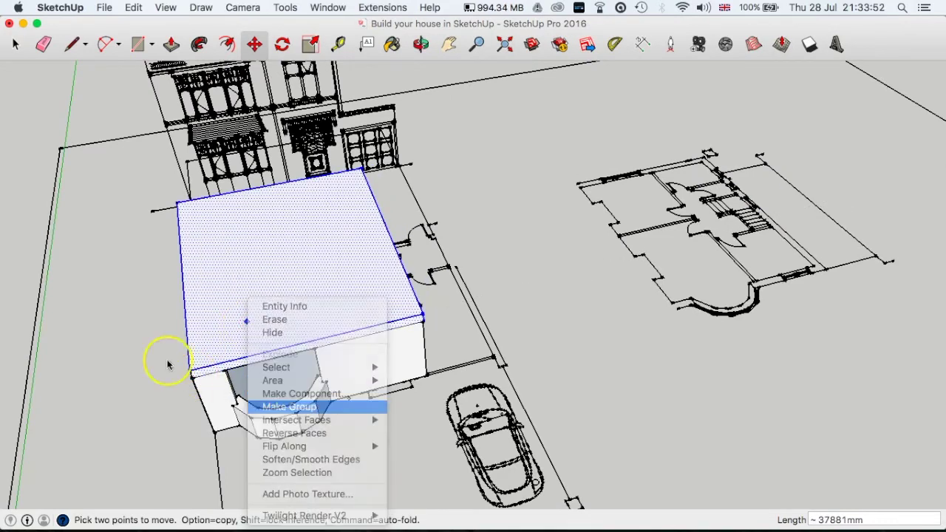
left_click(15, 44)
left_click(117, 366)
Shift the slab group by about 21 mm so its lower front corner meets the wall's top corner exactly.
middle_click_drag(117, 366, 327, 380)
scroll(277, 331, "up", 3)
scroll(277, 330, "up", 2)
left_click(332, 378)
key("m")
scroll(314, 421, "up", 3)
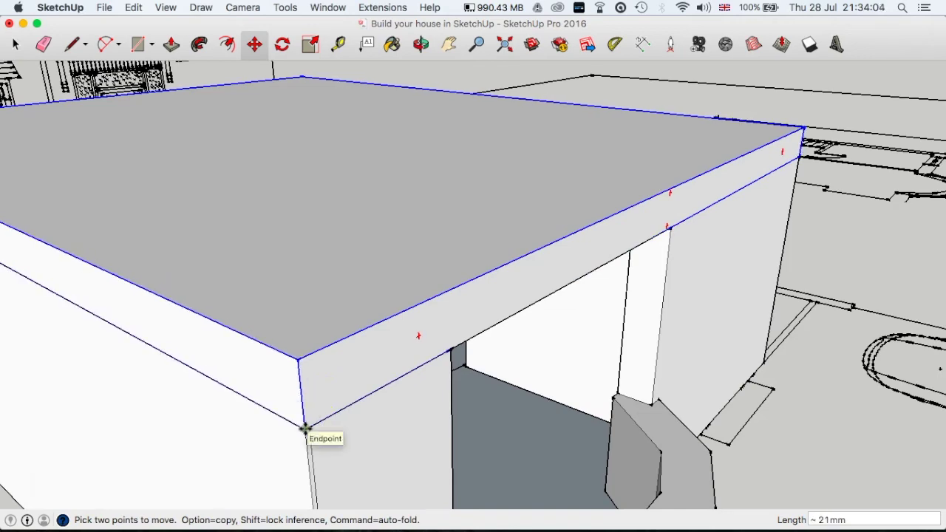
scroll(355, 386, "down", 5)
middle_click_drag(389, 383, 214, 337)
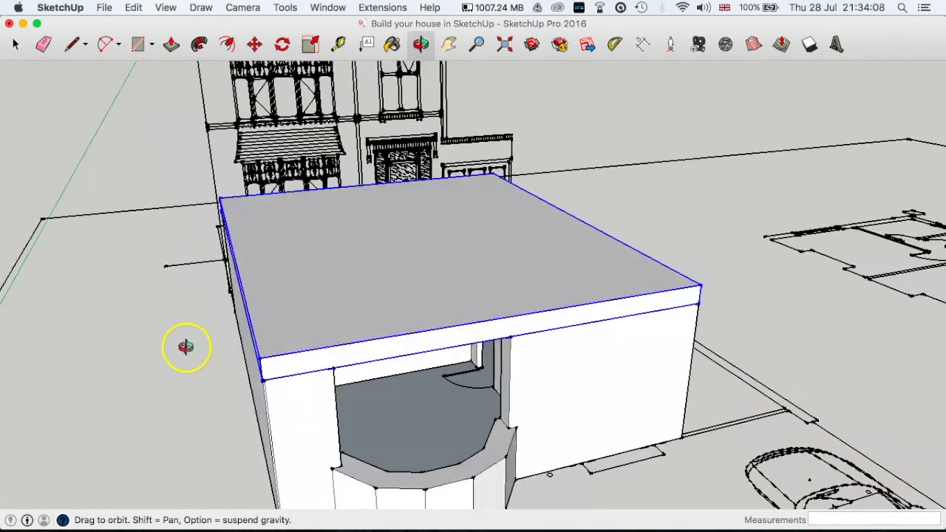
key("space")
left_click(185, 343)
Open the imported drawing group that contains the upper floor plan for editing.
scroll(425, 328, "down", 2)
mouse_move(426, 328)
middle_mouse_down()
mouse_move(634, 302)
mouse_move(348, 332)
mouse_move(269, 367)
mouse_move(200, 358)
middle_mouse_up()
middle_click_drag(562, 322, 393, 235, "shift")
scroll(465, 320, "down", 2)
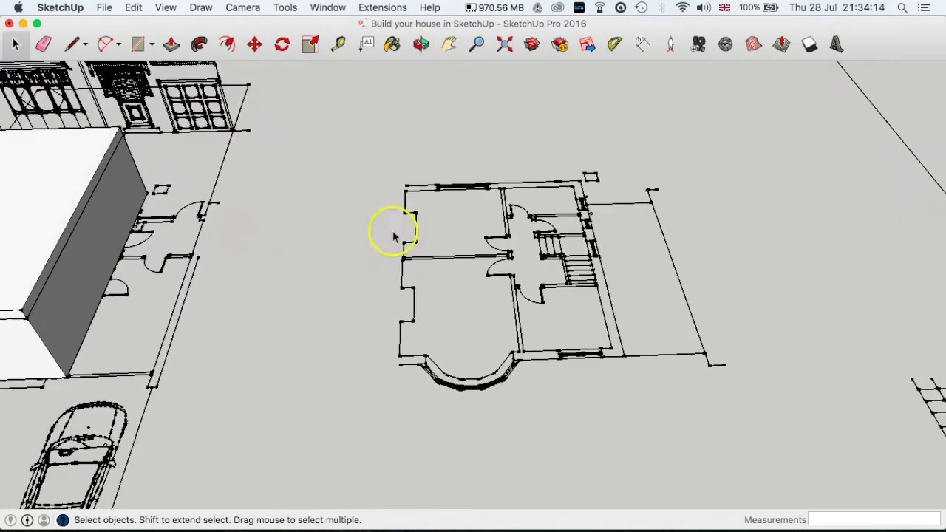
left_click_drag(353, 144, 744, 413)
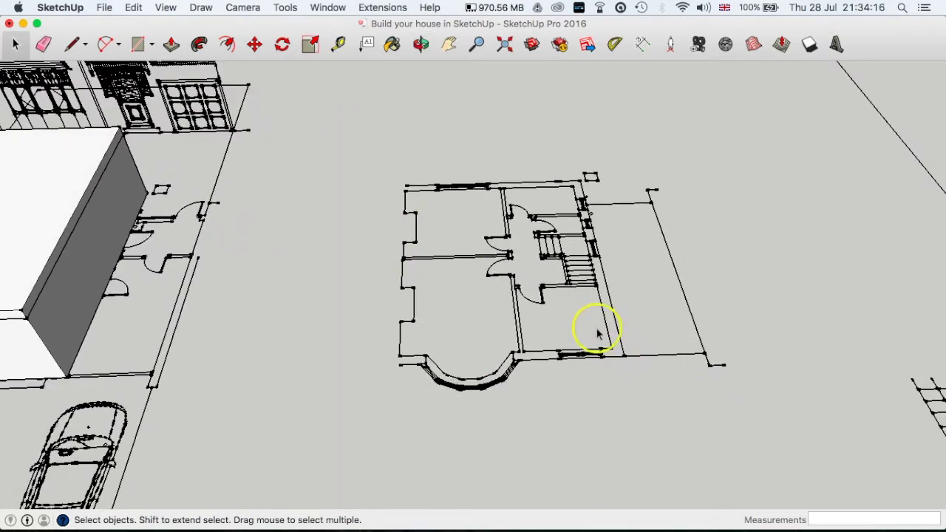
triple_click(519, 294)
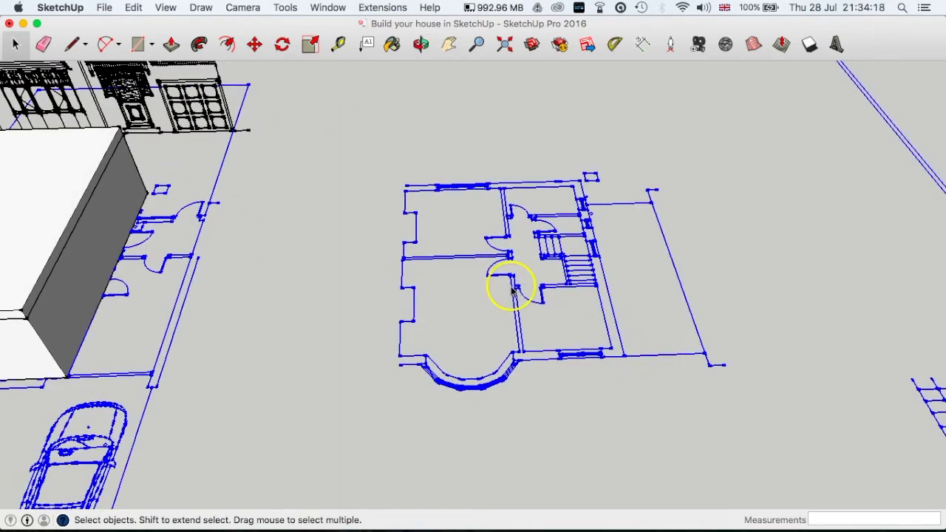
double_click(517, 289)
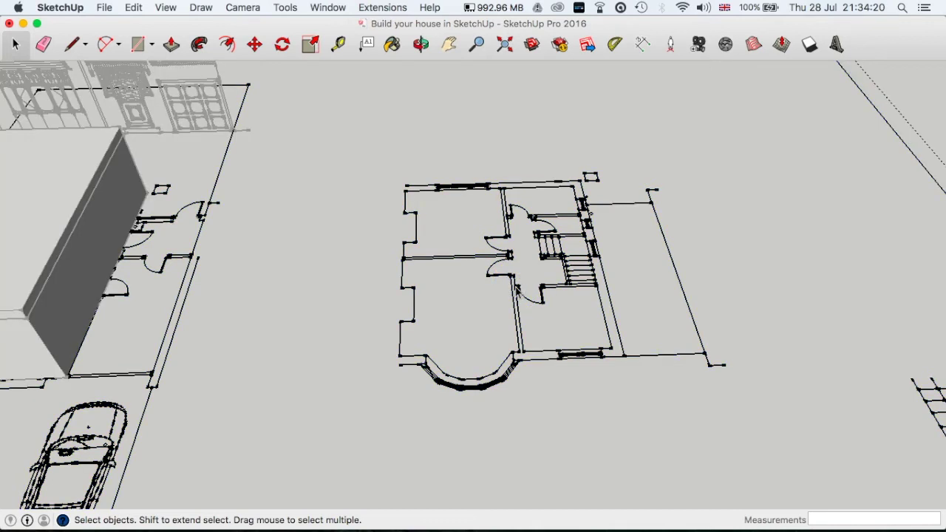
Move the complete upper floor plan onto the slab, matching the plan's outer front wall corner to the slab's top corner.
left_click_drag(364, 164, 785, 435)
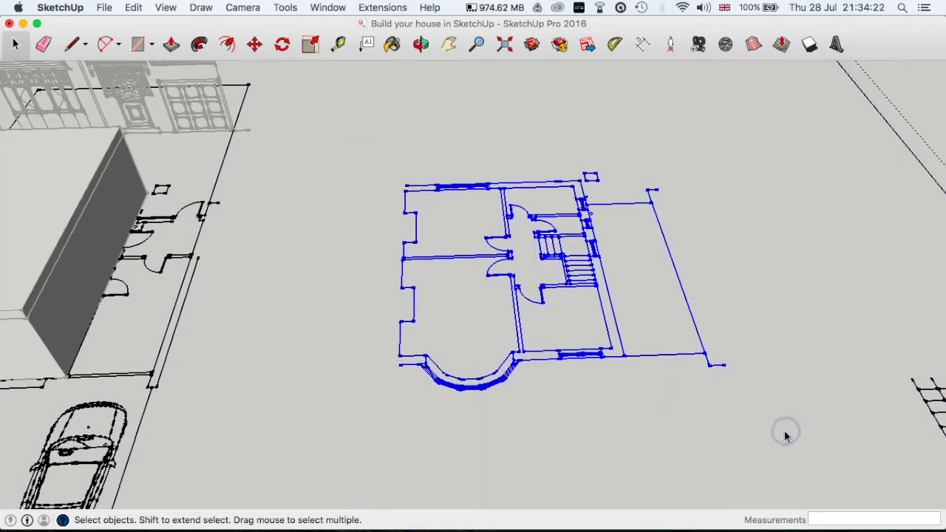
key("m")
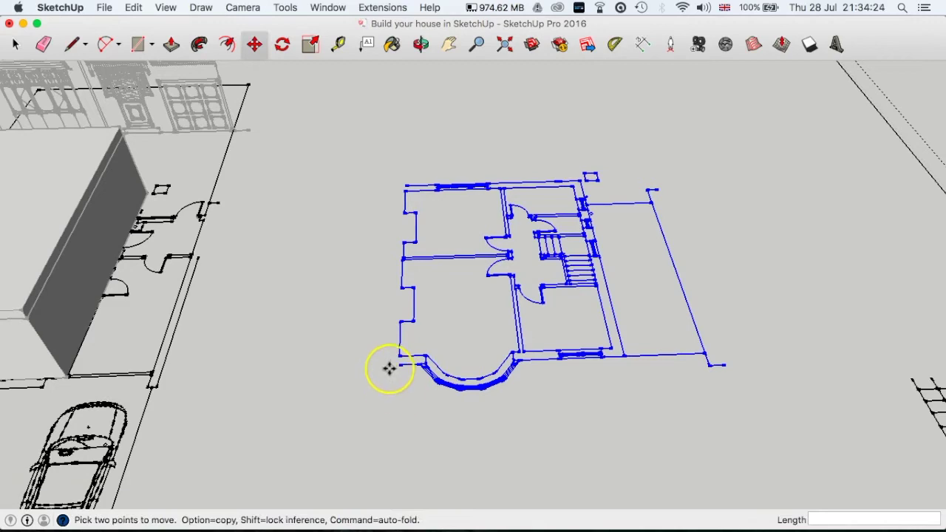
scroll(391, 385, "up", 5)
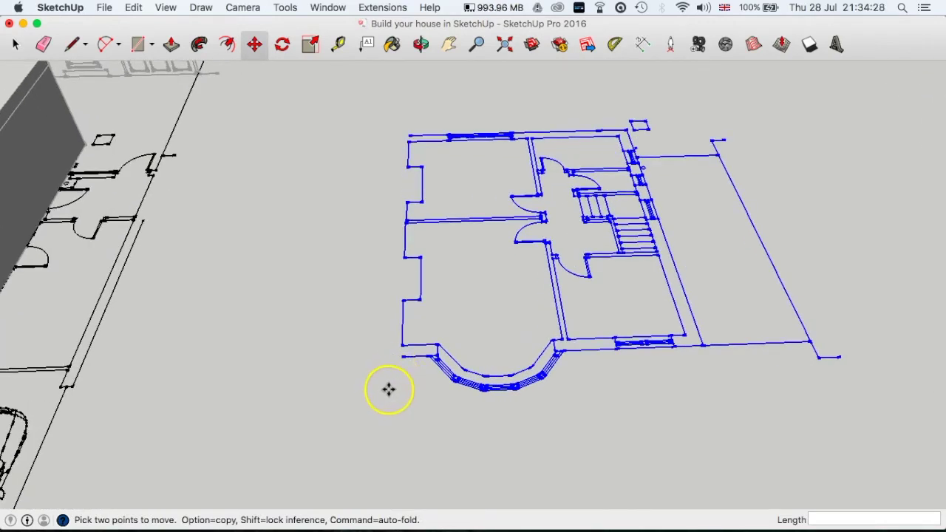
left_click(402, 357)
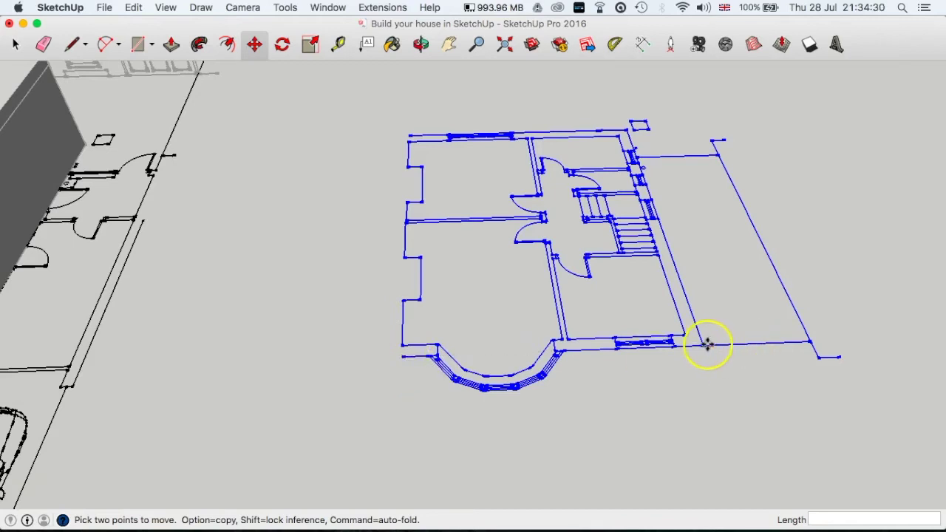
middle_click_drag(379, 344, 859, 367)
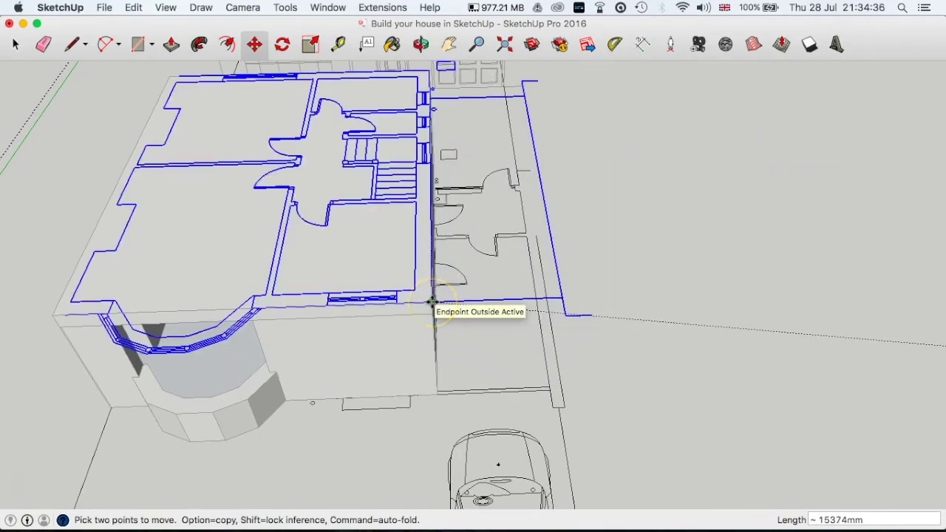
left_click(432, 301)
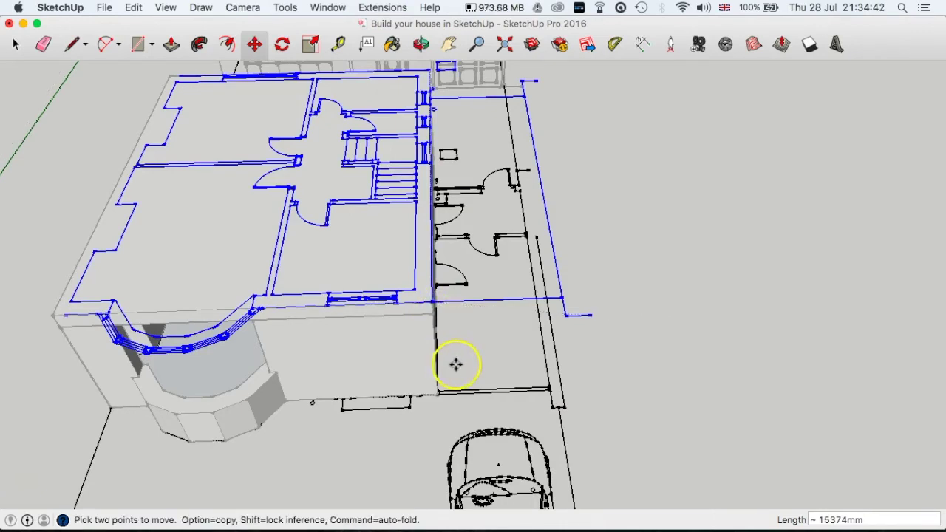
key("space")
left_click(670, 319)
Examine the upper floor plan's alignment on the slab from several viewpoints and leave the drawing group.
middle_click_drag(652, 360, 324, 355)
middle_click_drag(382, 344, 371, 429)
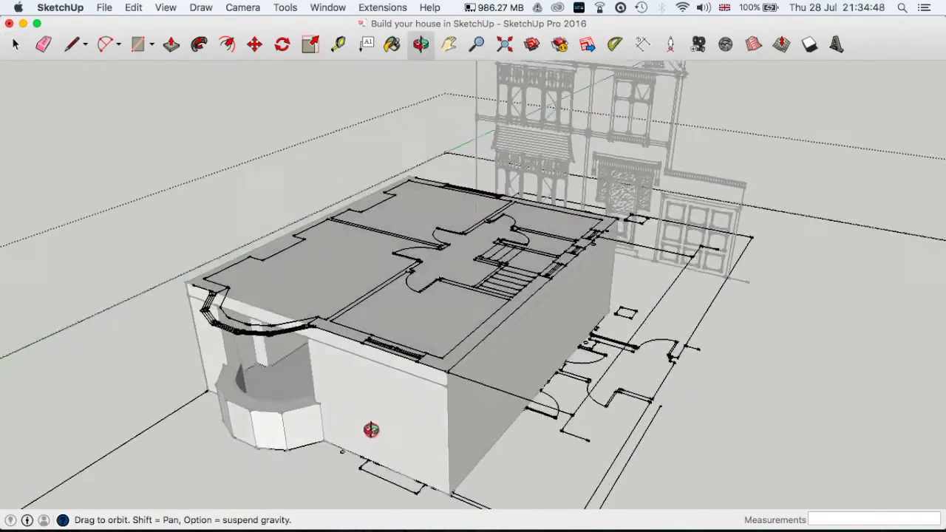
scroll(402, 387, "up", 5)
middle_click_drag(402, 387, 485, 456)
scroll(422, 411, "down", 5)
scroll(411, 386, "up", 5)
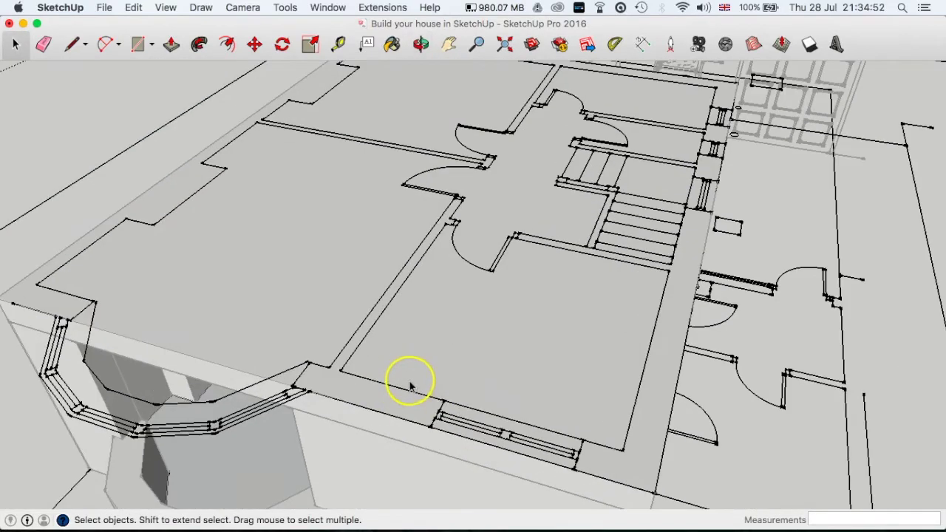
middle_click_drag(411, 386, 321, 298)
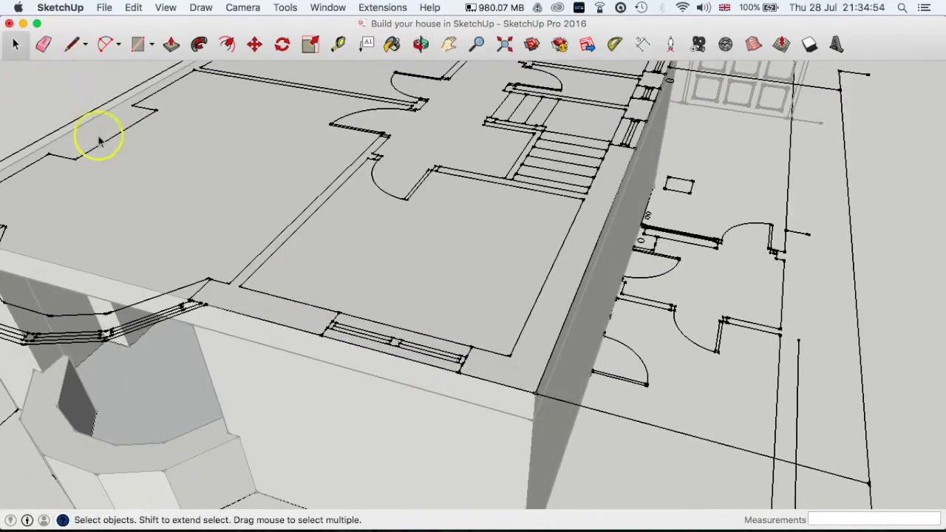
scroll(321, 321, "down", 5)
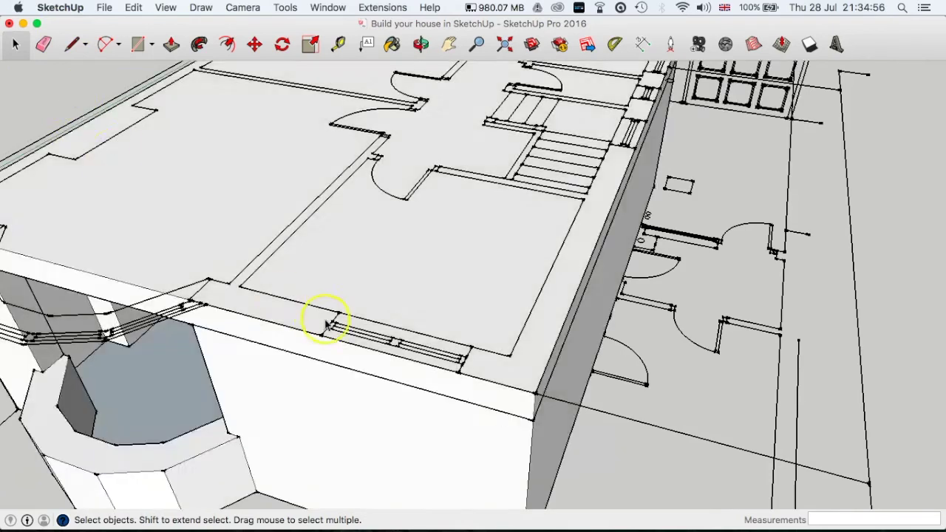
Trace the upper floor's front wall from the bay window opening around the outer corner, with a short side-wall return, as a closed face.
scroll(287, 302, "up", 6)
left_click(71, 46)
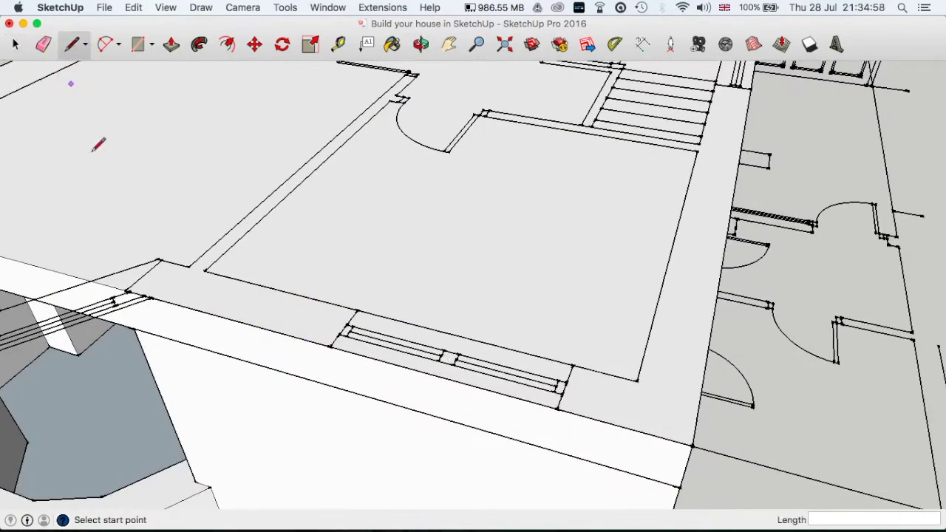
key("space")
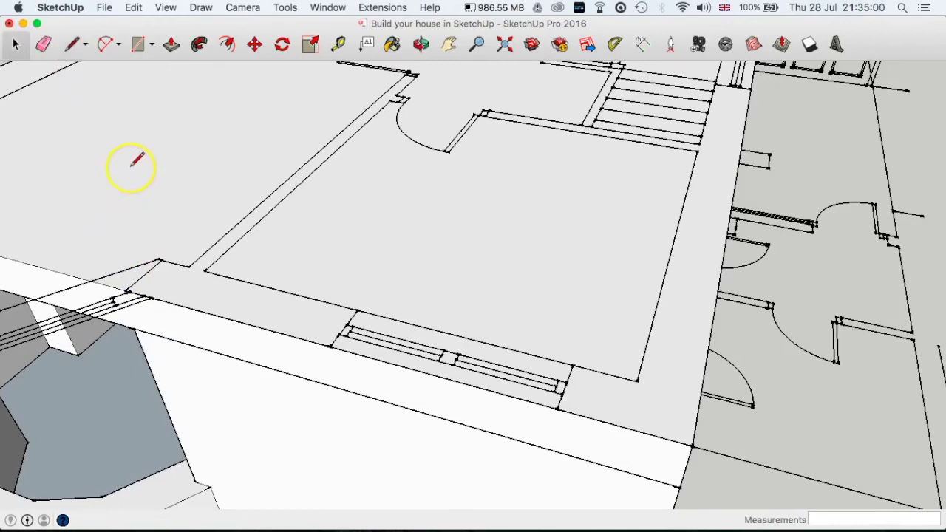
left_click(121, 180)
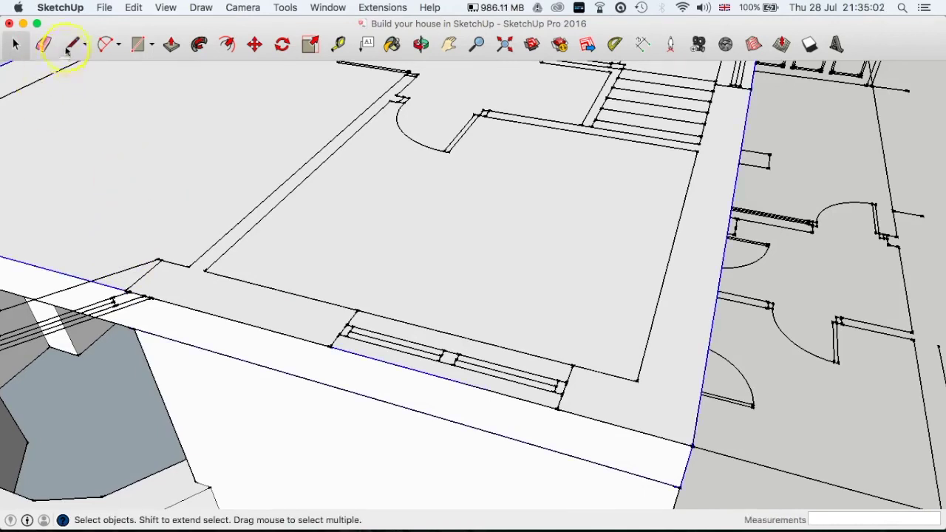
left_click(69, 47)
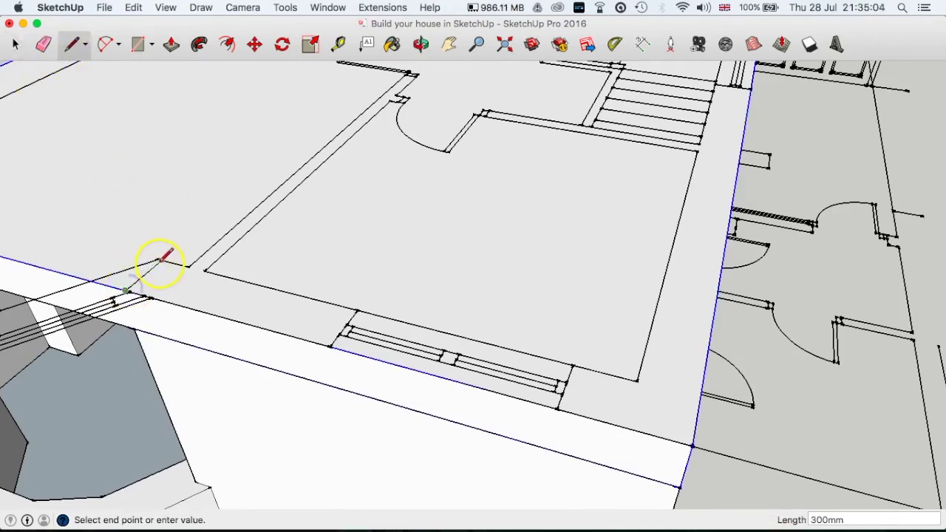
left_click(162, 262)
left_click(636, 381)
left_click(721, 273)
left_click(693, 441)
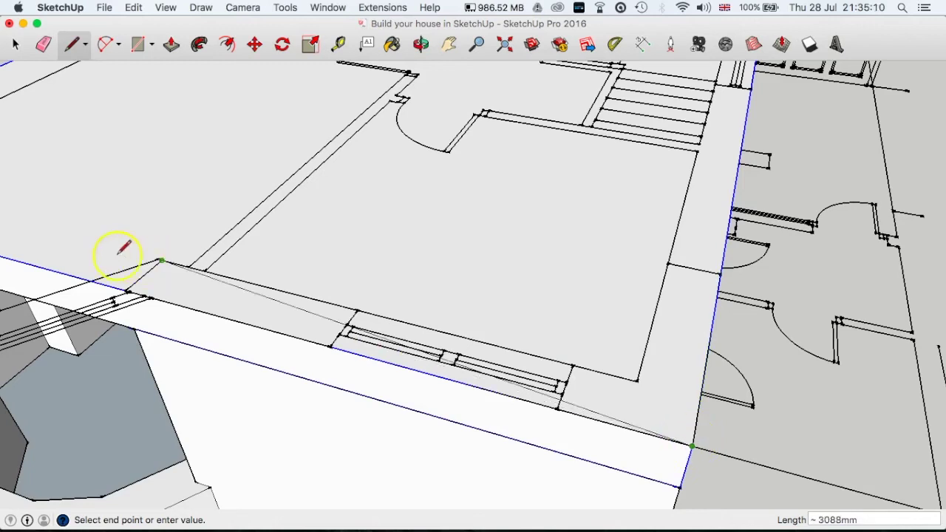
left_click(127, 288)
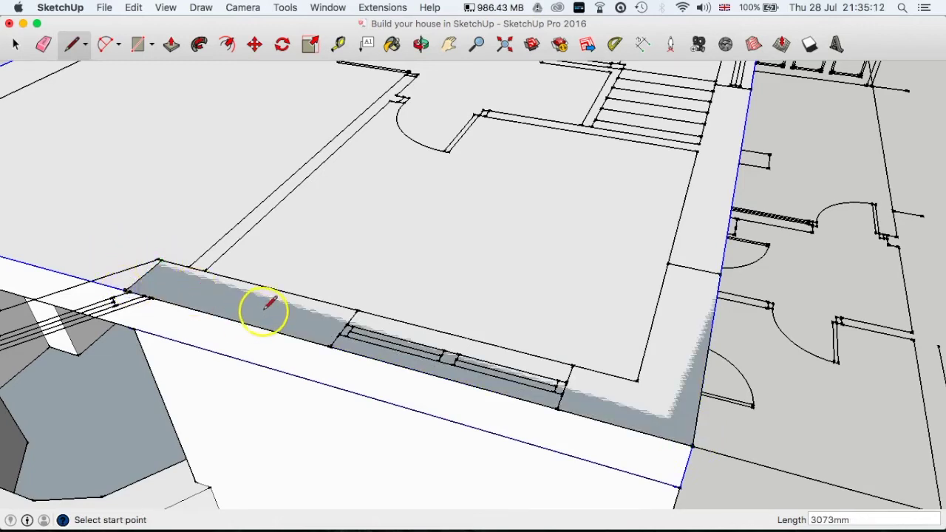
Extrude the traced front wall section of the upper floor 2400 mm upward.
scroll(265, 307, "down", 10)
key("space")
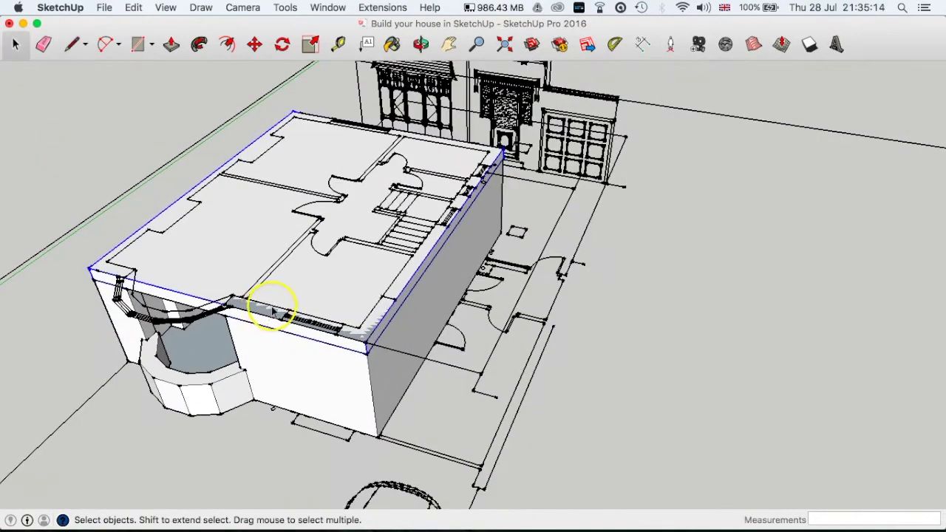
key("p")
left_click(267, 309)
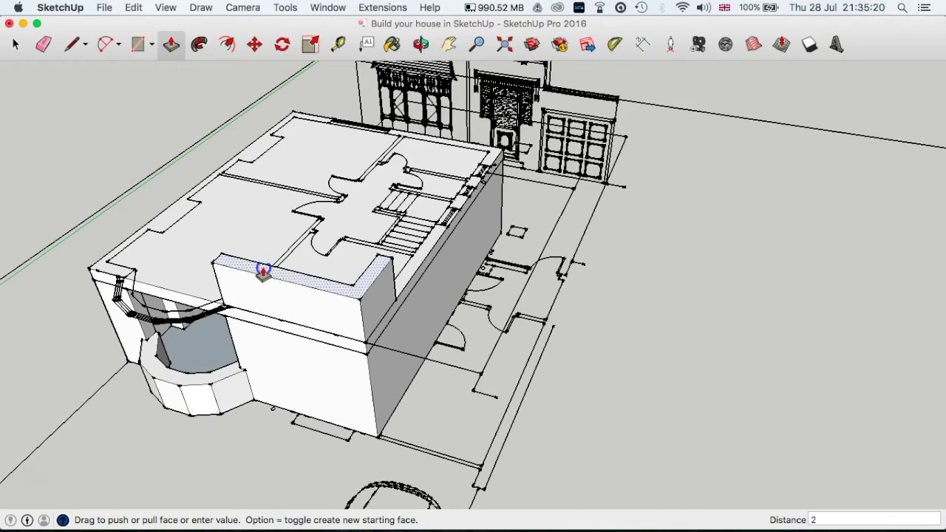
key("Return")
middle_click_drag(264, 268, 348, 211)
middle_click_drag(192, 221, 519, 294)
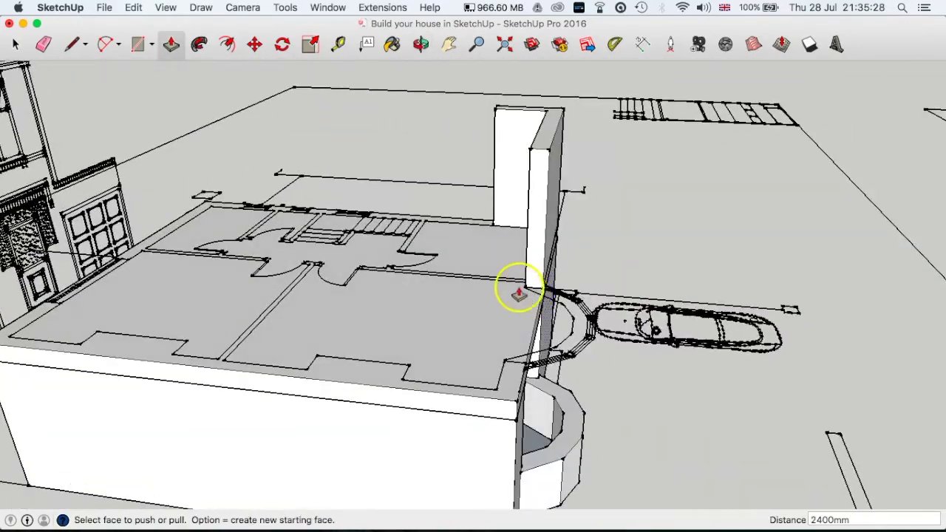
Draw a window rectangle of about 1265 by 738 mm on the inner face of the upper front wall.
middle_click_drag(530, 262, 181, 403)
middle_click_drag(359, 327, 302, 271)
scroll(348, 350, "up", 3)
scroll(443, 323, "up", 5)
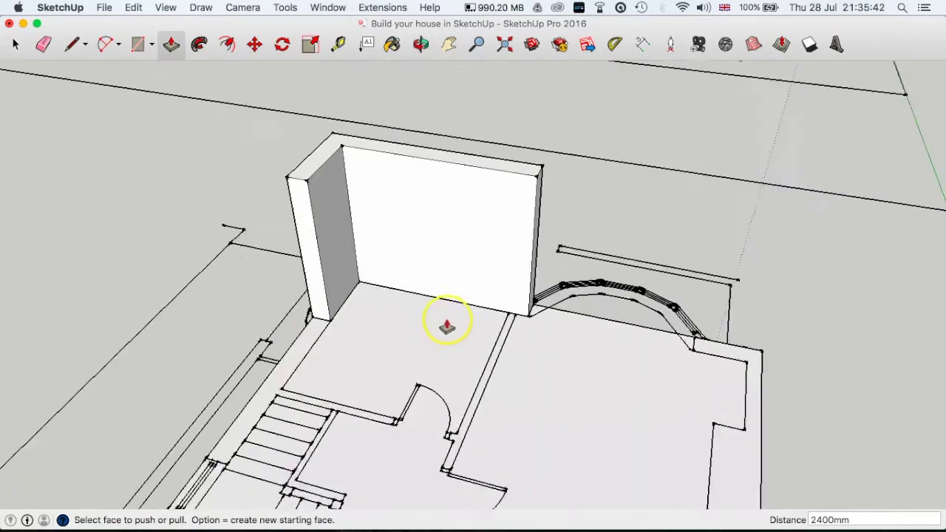
middle_click_drag(433, 305, 435, 359)
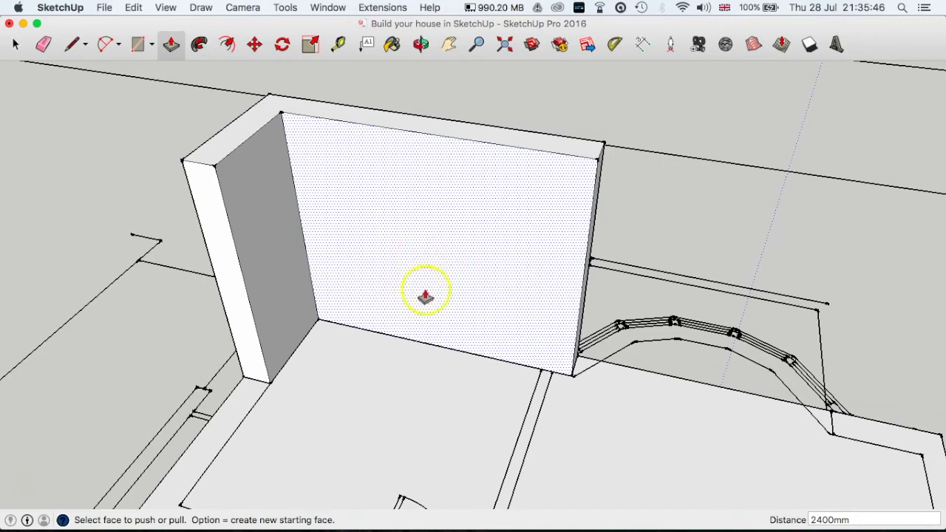
middle_click_drag(404, 227, 439, 289)
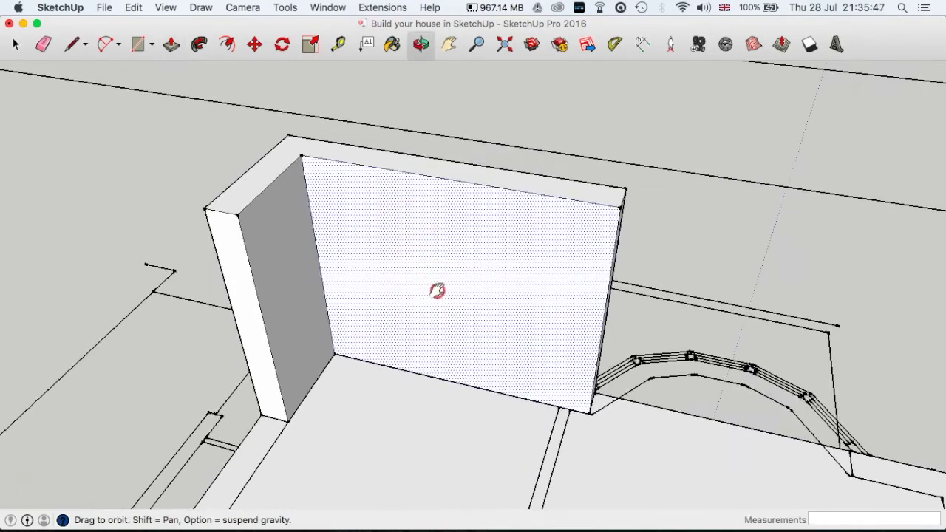
left_click(78, 45)
left_click(137, 44)
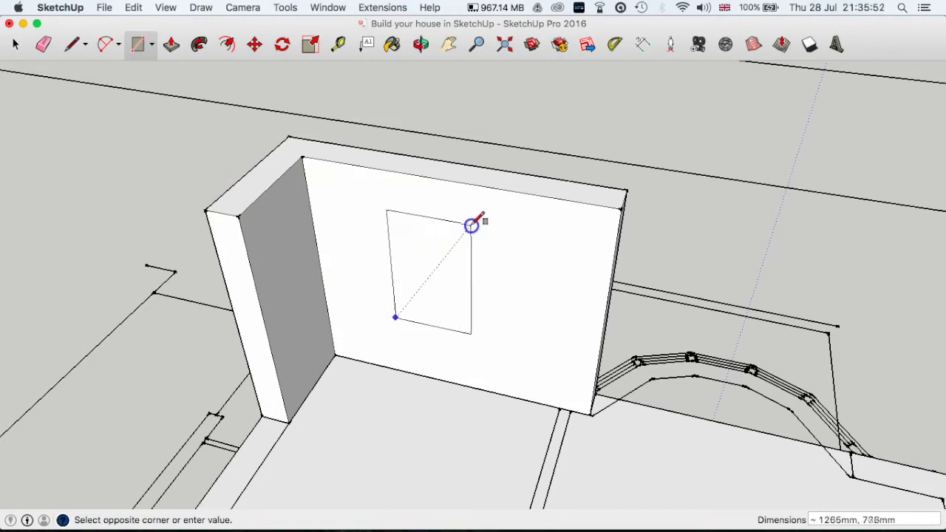
left_click(471, 221)
Push the window rectangle 300 mm through the upper front wall to cut the opening.
middle_click_drag(566, 274, 401, 294)
key("p")
left_click(380, 280)
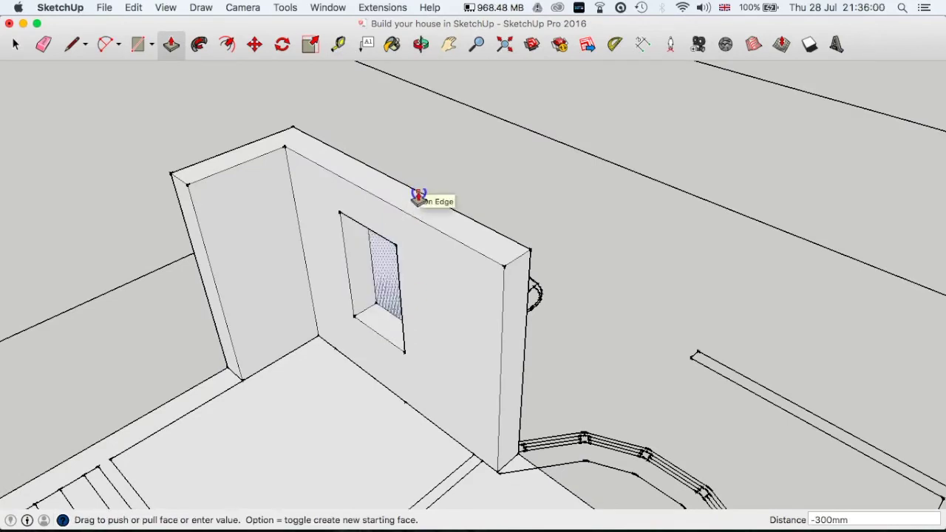
left_click(418, 197)
Check the size of the upper floor window above the front door on the front elevation drawing with the Line tool.
middle_click_drag(453, 243, 244, 412)
middle_click_drag(422, 327, 285, 384)
scroll(402, 196, "up", 10)
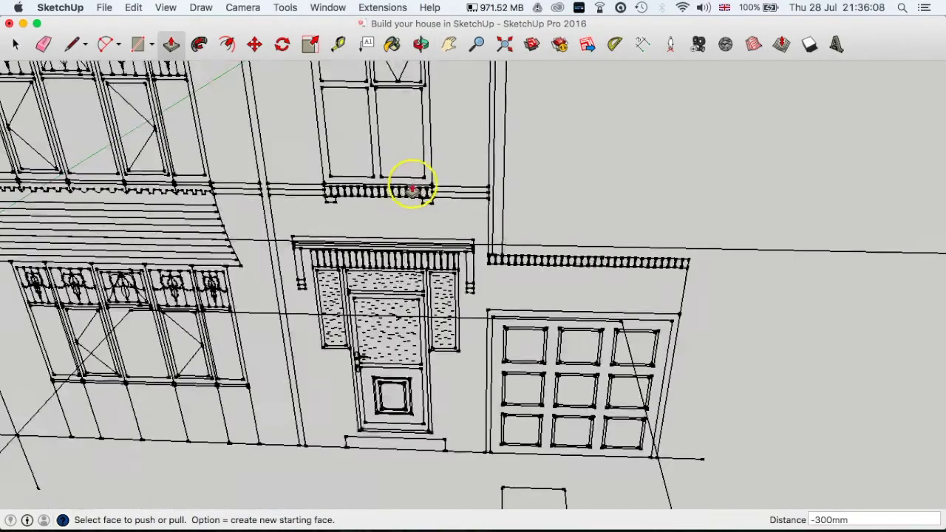
middle_click_drag(427, 184, 401, 262)
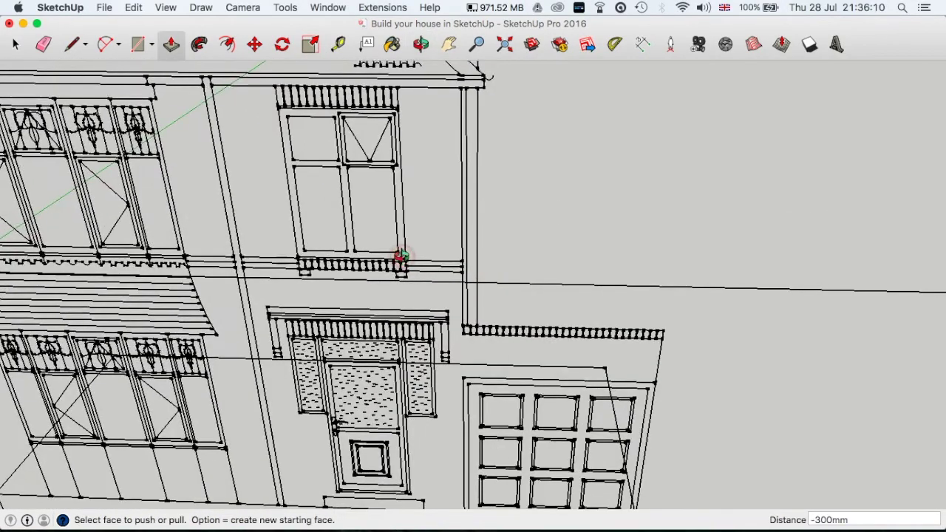
scroll(403, 262, "down", 4)
scroll(402, 263, "down", 3)
middle_click(401, 264)
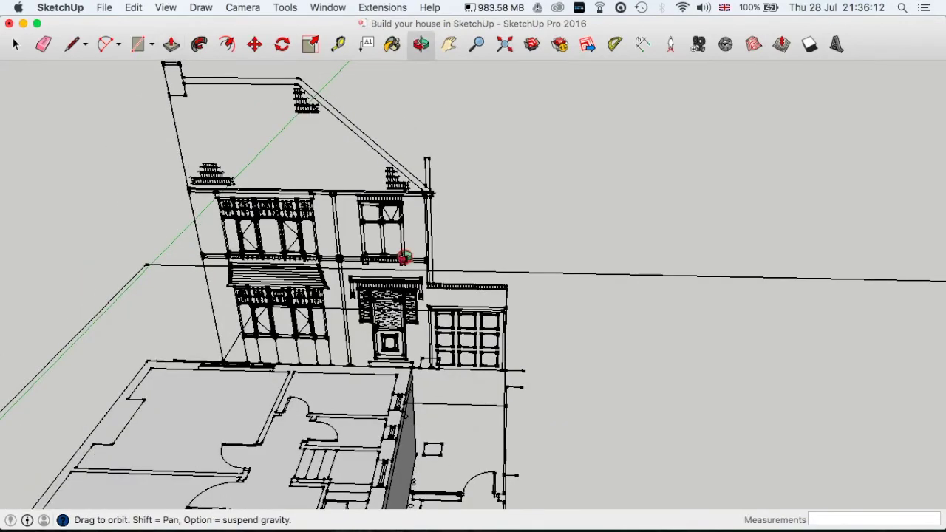
scroll(402, 258, "up", 8)
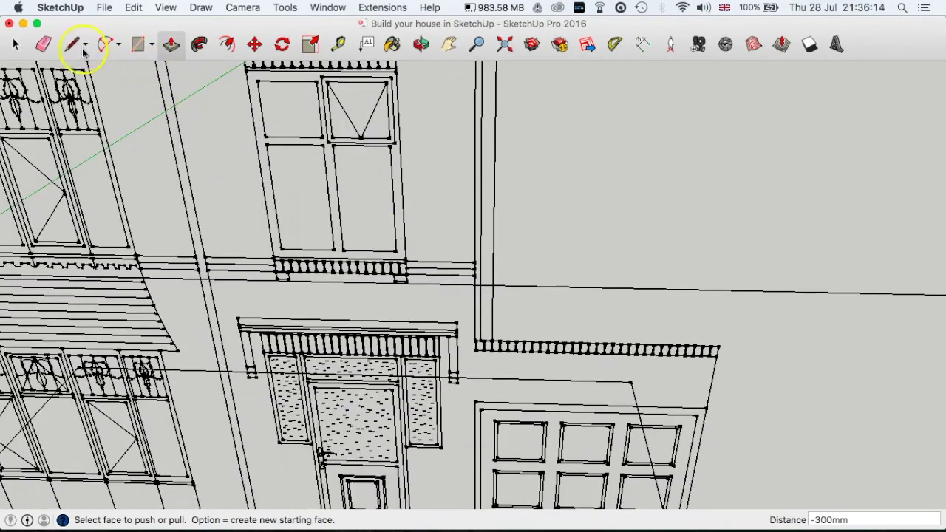
left_click(79, 46)
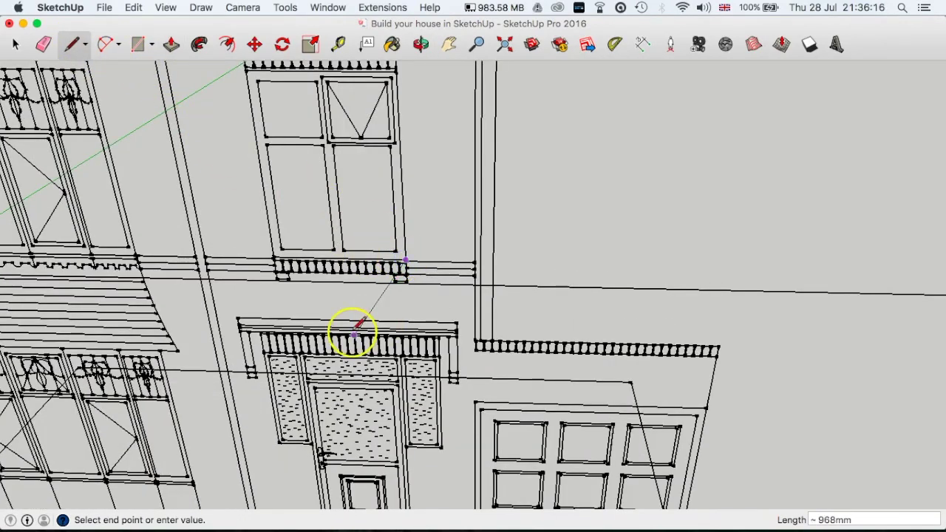
scroll(351, 333, "down", 6)
middle_click_drag(350, 343, 373, 309)
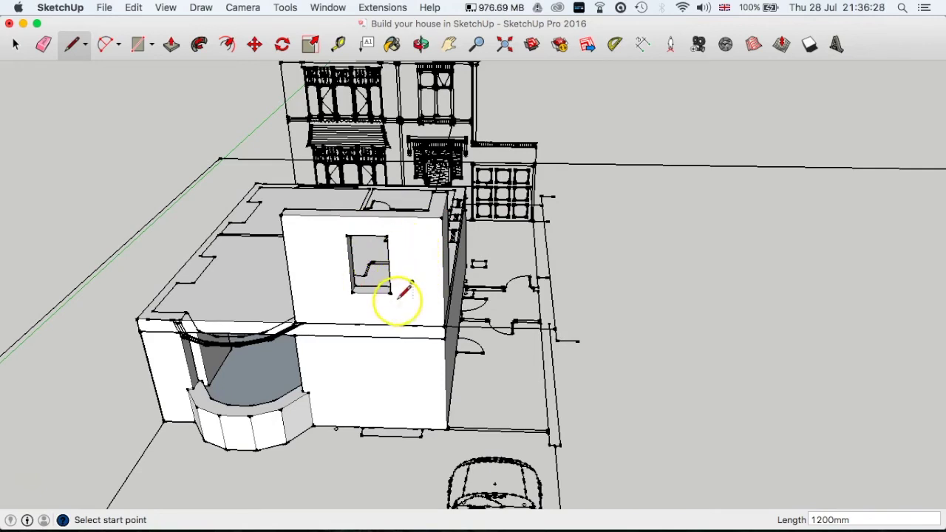
Trace the front doorstep outline on the ground as a 1330 by about 282 mm rectangle and extrude it 145 mm upward.
mouse_move(417, 277)
middle_mouse_down()
mouse_move(422, 350)
mouse_move(312, 283)
mouse_move(386, 303)
mouse_move(376, 285)
mouse_move(422, 320)
mouse_move(562, 386)
mouse_move(565, 363)
mouse_move(570, 409)
mouse_move(435, 362)
mouse_move(432, 318)
mouse_move(468, 321)
mouse_move(475, 332)
mouse_move(559, 271)
mouse_move(486, 377)
mouse_move(544, 363)
mouse_move(679, 302)
mouse_move(511, 332)
mouse_move(689, 368)
mouse_move(372, 384)
mouse_move(464, 369)
mouse_move(483, 388)
mouse_move(434, 335)
mouse_move(354, 395)
mouse_move(443, 359)
mouse_move(460, 384)
mouse_move(473, 380)
mouse_move(465, 330)
middle_mouse_up()
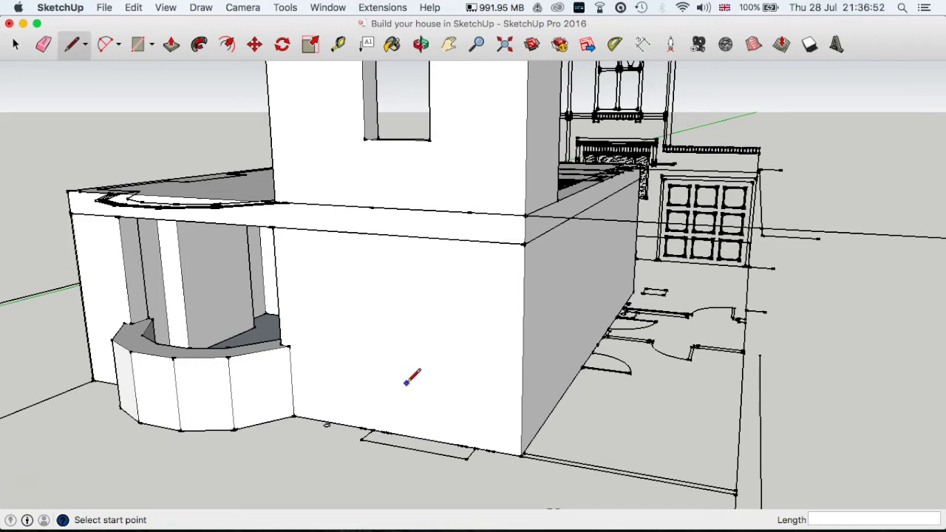
left_click(137, 44)
left_click(361, 439)
left_click(476, 447)
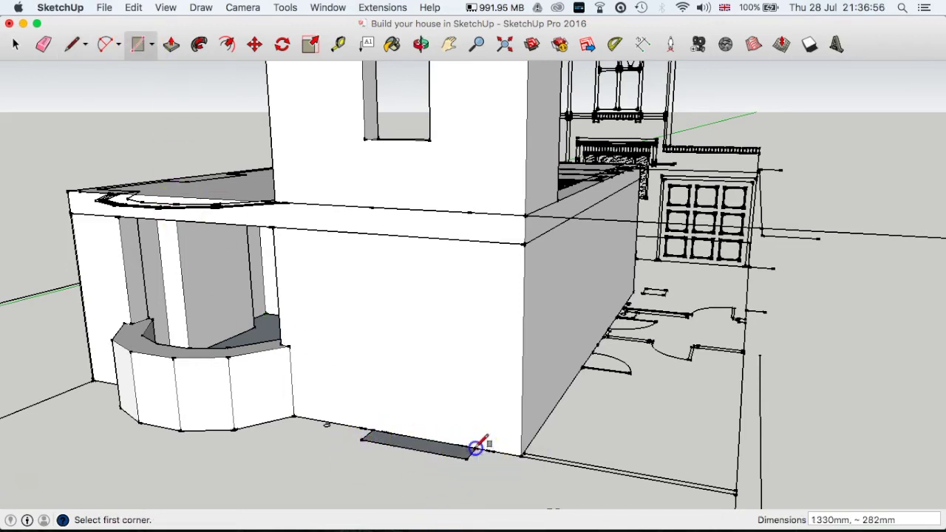
left_click(172, 45)
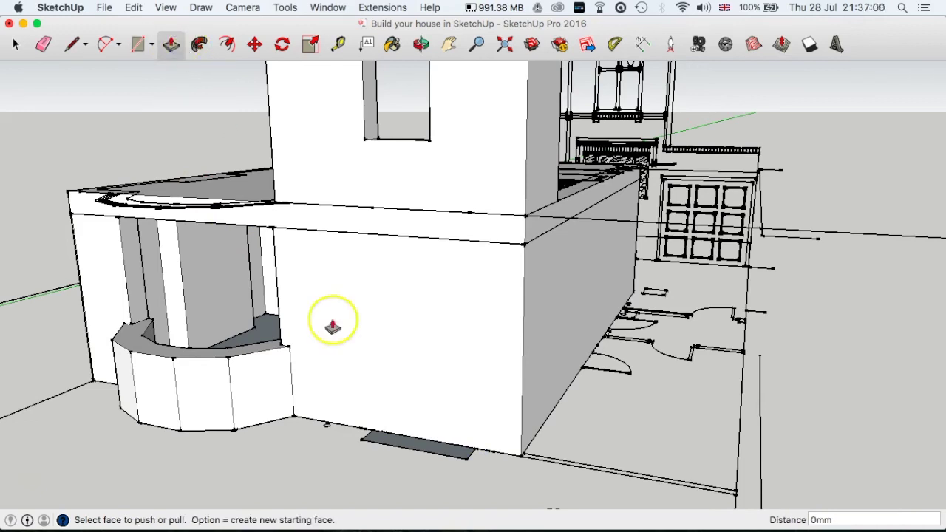
left_click(428, 452)
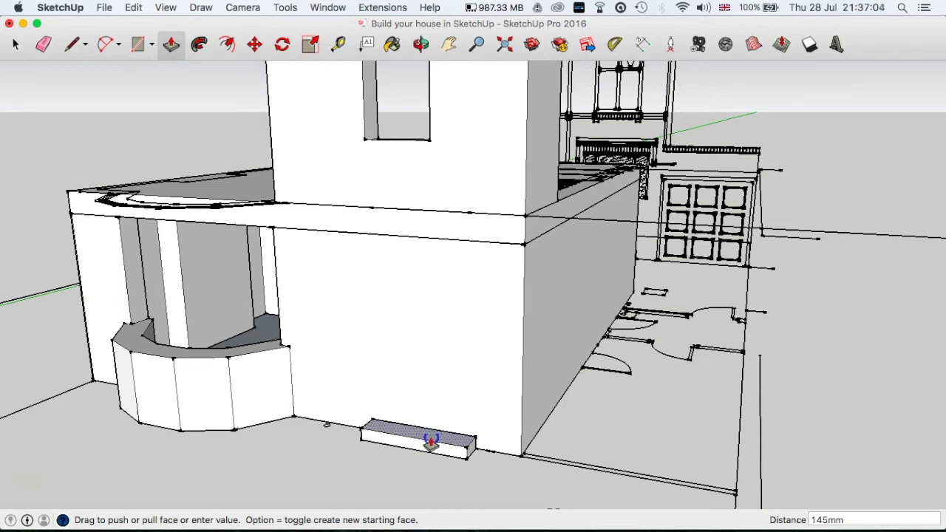
left_click(430, 442)
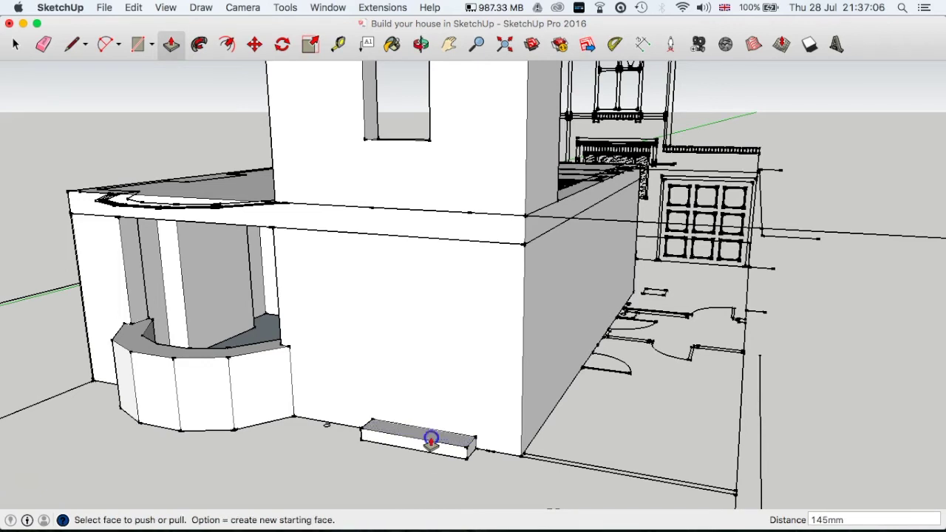
Draw a small closed arc with a 15 mm bulge at the doorstep's upper front corner as a nosing profile.
scroll(435, 453, "up", 5)
middle_click_drag(430, 447, 462, 359)
scroll(421, 404, "up", 3)
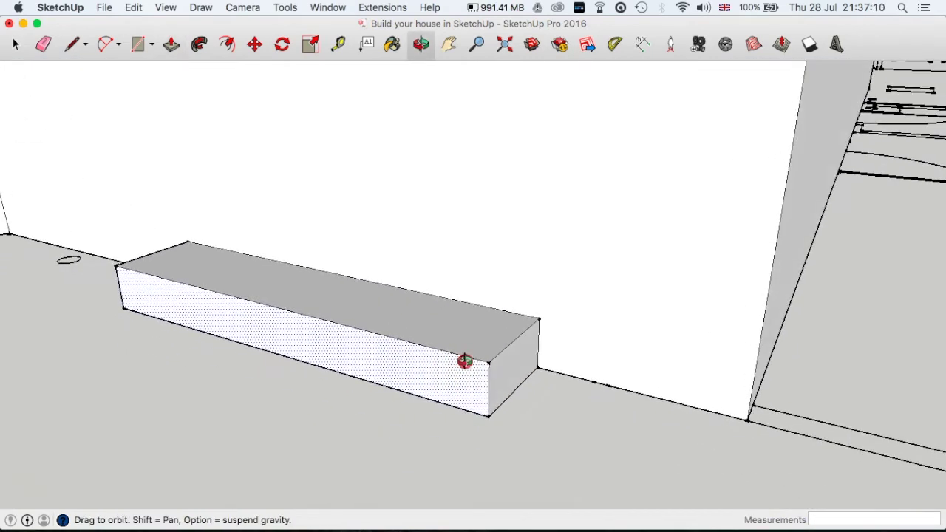
left_click(104, 44)
scroll(111, 262, "up", 4)
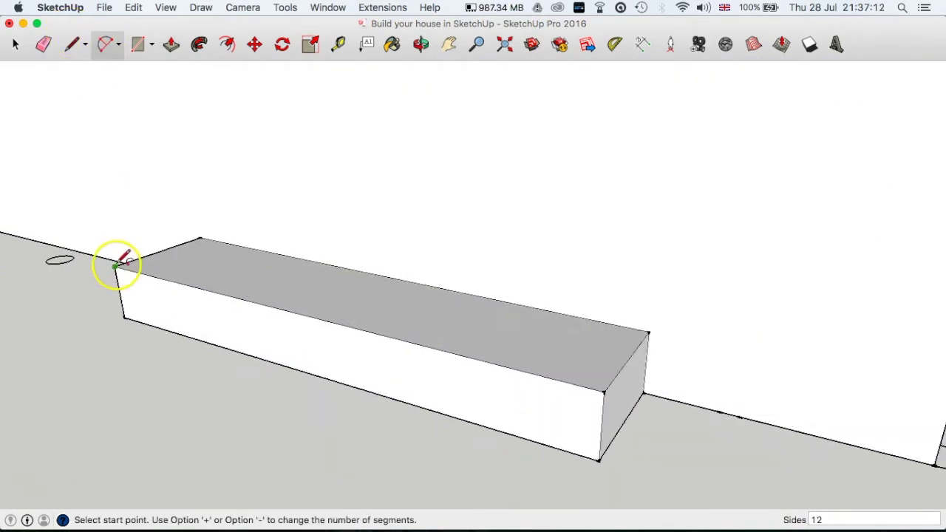
left_click(115, 266)
left_click(125, 279)
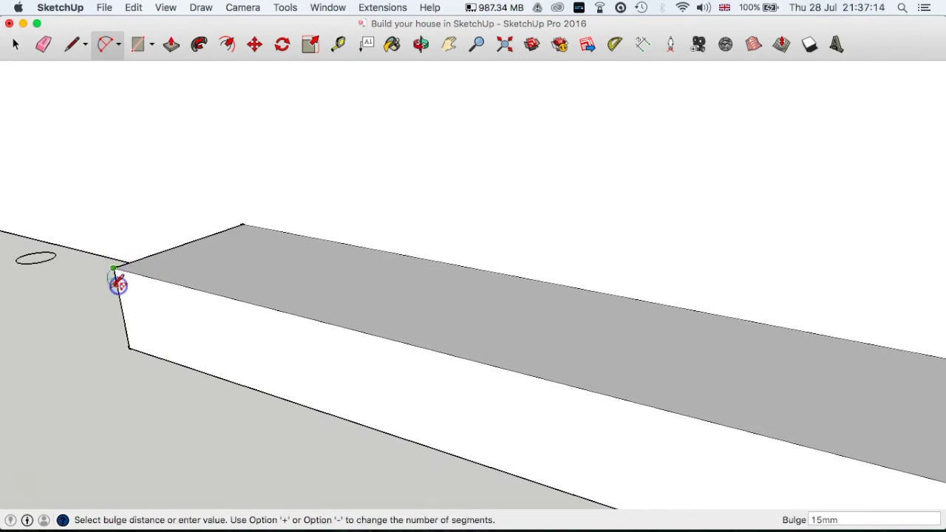
left_click(116, 281)
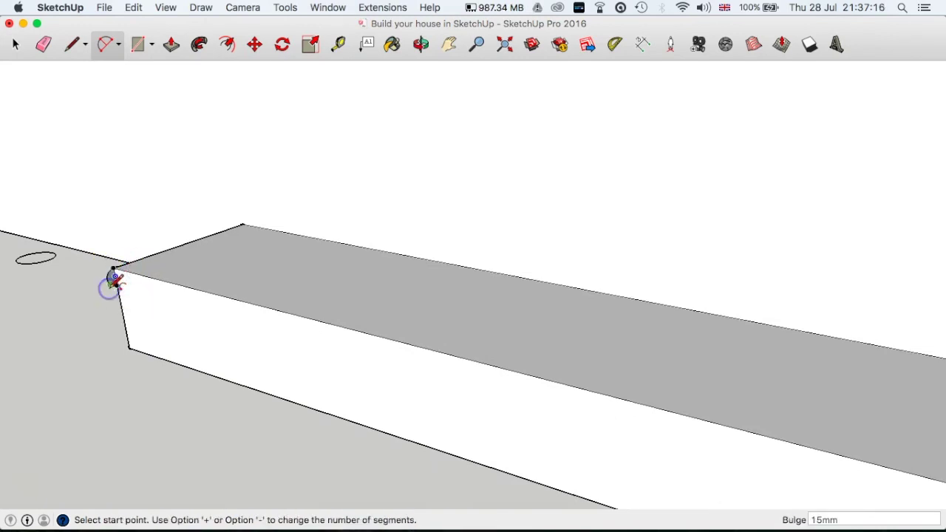
Extrude the nosing profile 1330 mm along the full front edge of the doorstep.
left_click(164, 44)
left_click(112, 277)
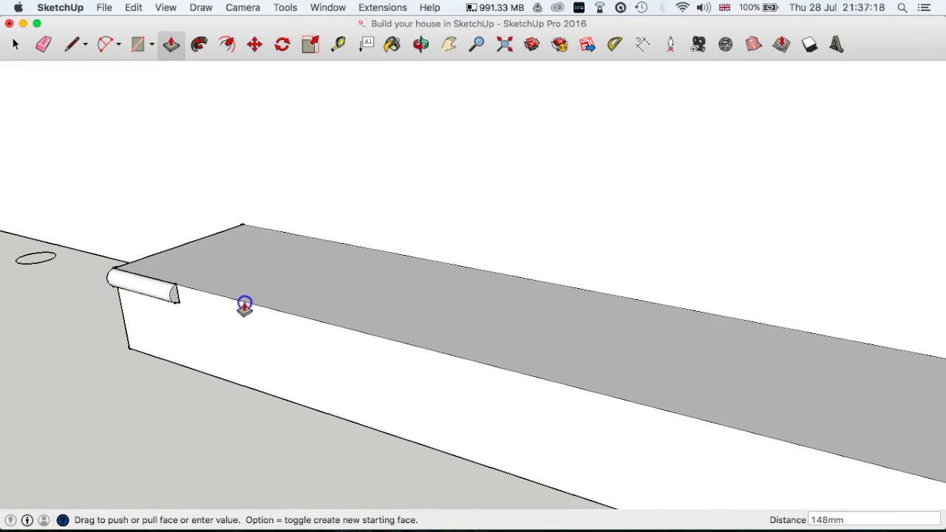
middle_click_drag(359, 352, 195, 283)
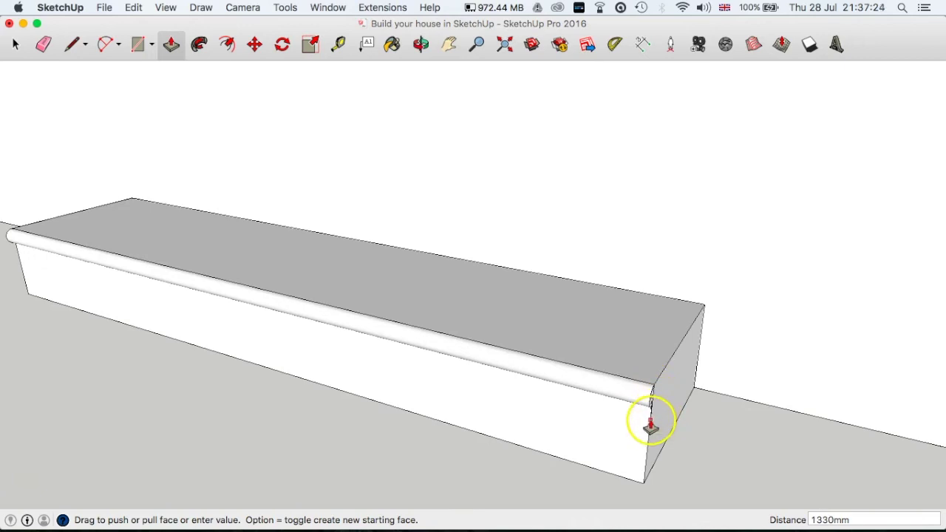
left_click(650, 427)
Inspect the doorstep with its nosing against the front wall and bay window from several viewpoints.
scroll(460, 391, "down", 5)
middle_click_drag(461, 391, 481, 392)
key("space")
middle_click_drag(353, 408, 414, 391)
scroll(425, 364, "down", 2)
scroll(425, 362, "down", 6)
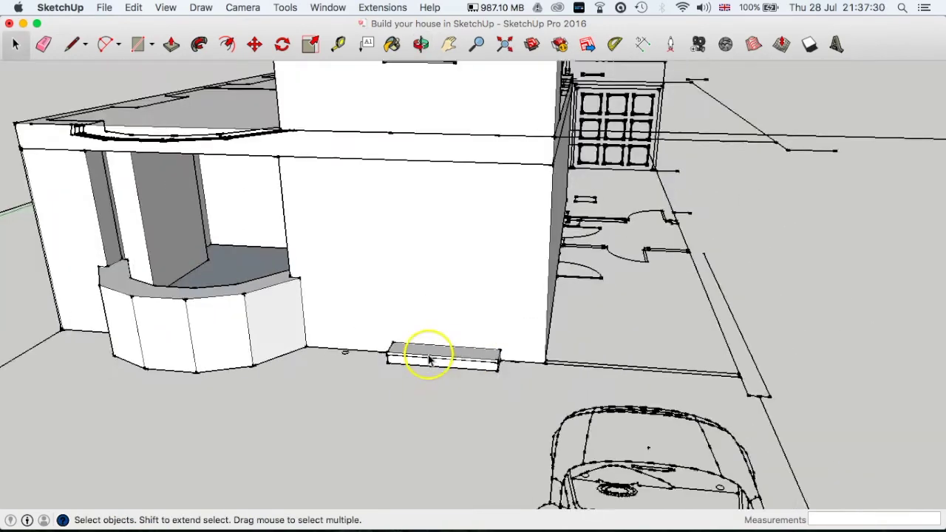
middle_click_drag(424, 359, 401, 367)
scroll(380, 376, "up", 3)
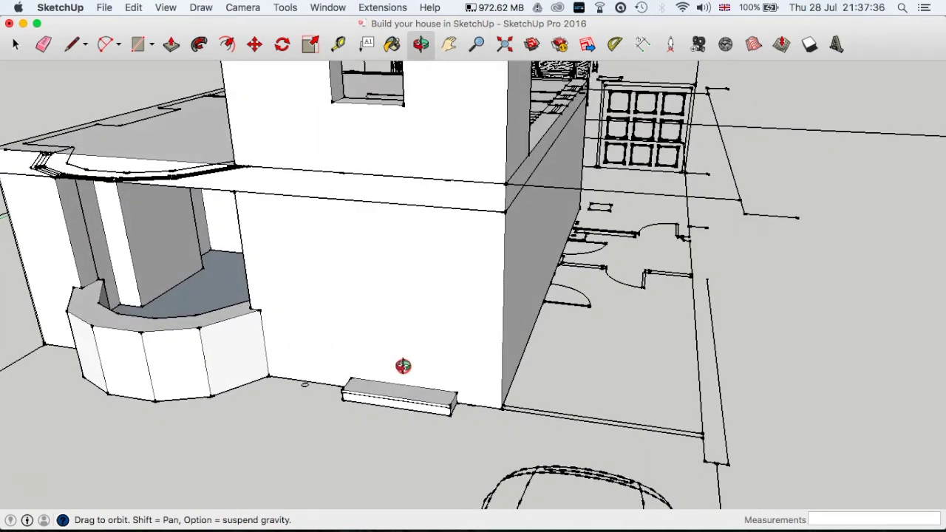
key("space")
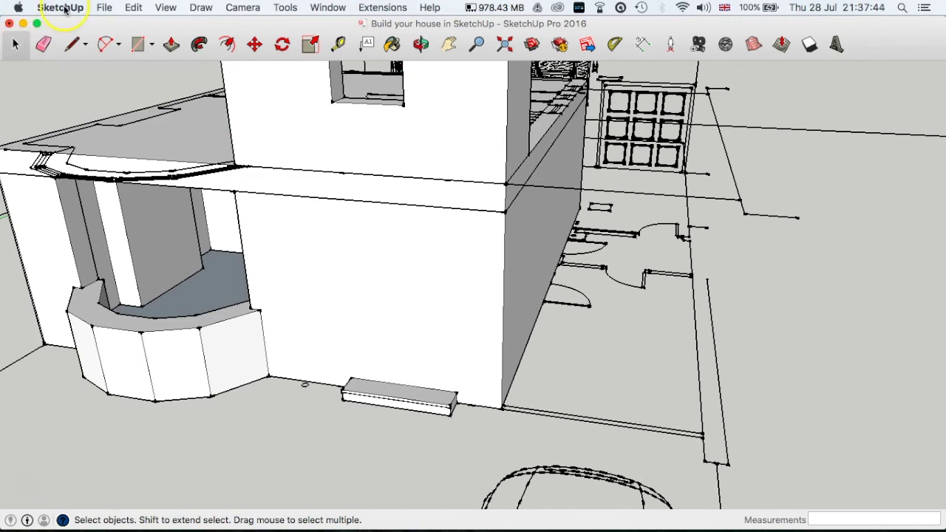
Search the 3D Warehouse for "external door", look at the external glazed front door 2100x1000 and close the warehouse.
left_click(104, 7)
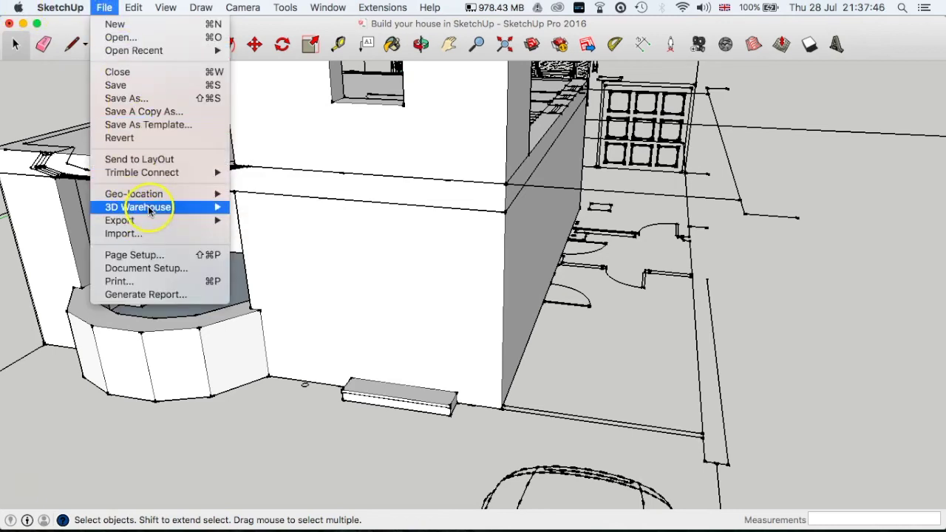
mouse_move(148, 206)
left_click(271, 208)
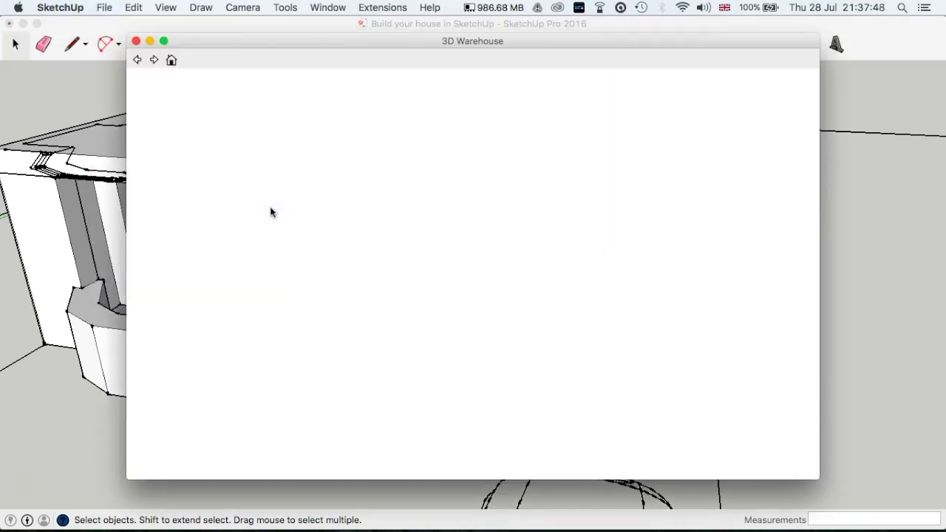
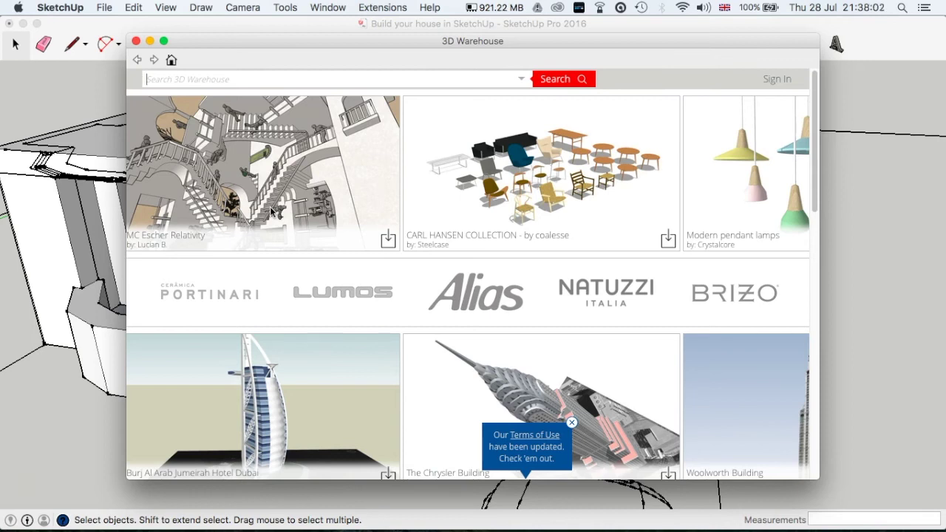
left_click(273, 79)
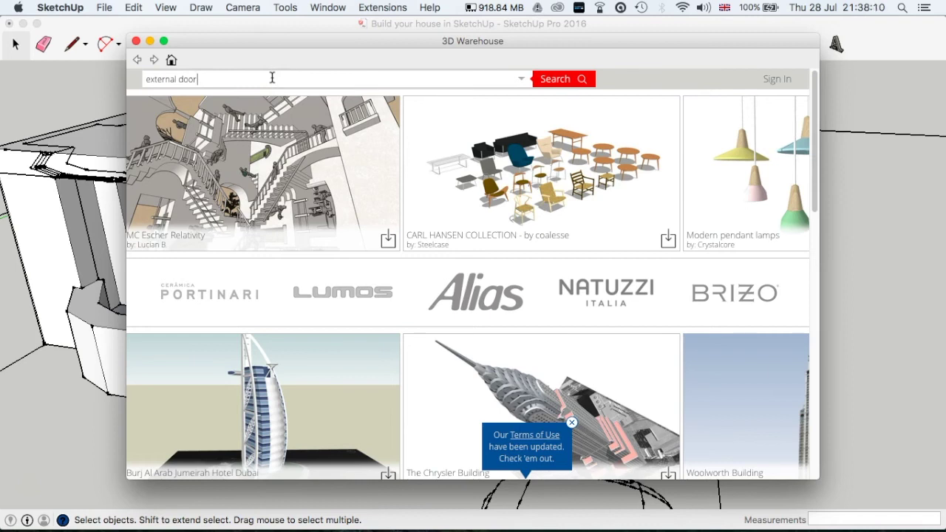
type("external door")
key("Return")
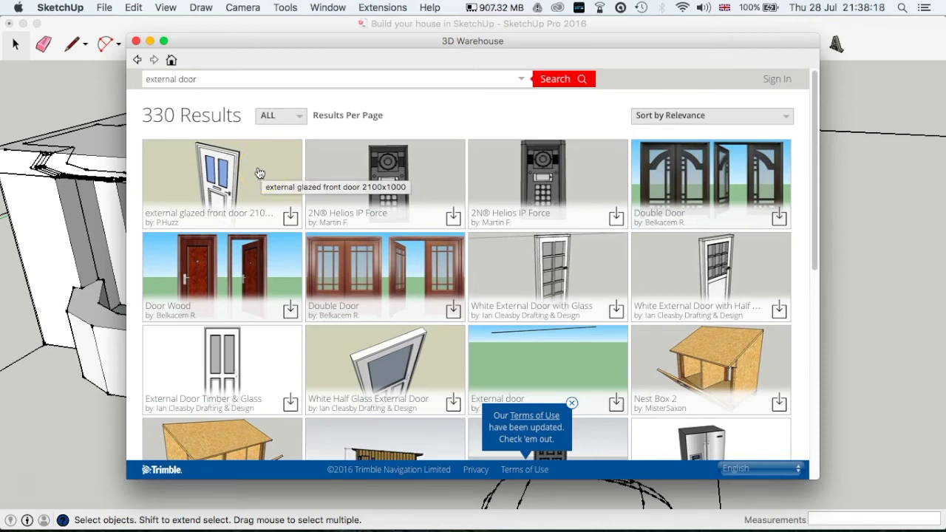
left_click(291, 219)
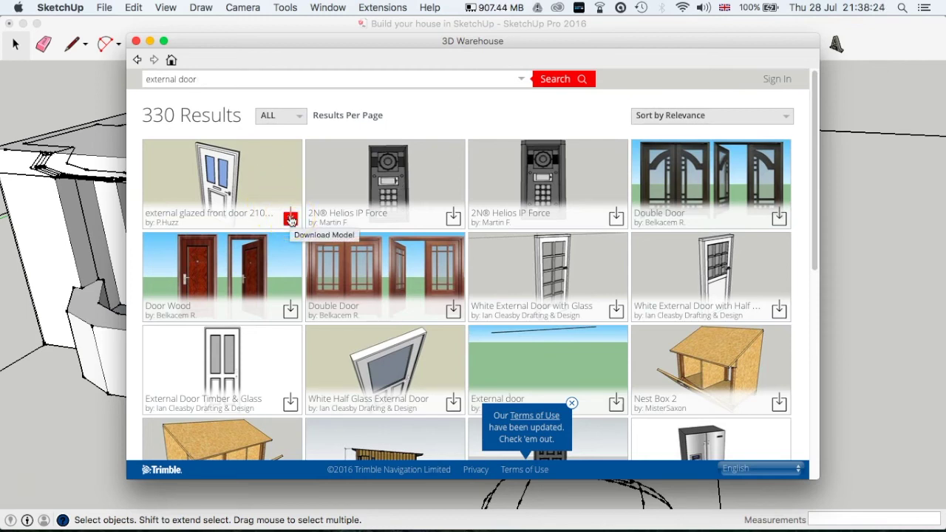
left_click(136, 42)
Review the house model, the front elevation's doors and windows, and the upper floor plan from several viewpoints.
mouse_move(249, 317)
middle_mouse_down()
mouse_move(383, 401)
mouse_move(483, 276)
mouse_move(344, 323)
mouse_move(401, 332)
mouse_move(476, 420)
middle_mouse_up()
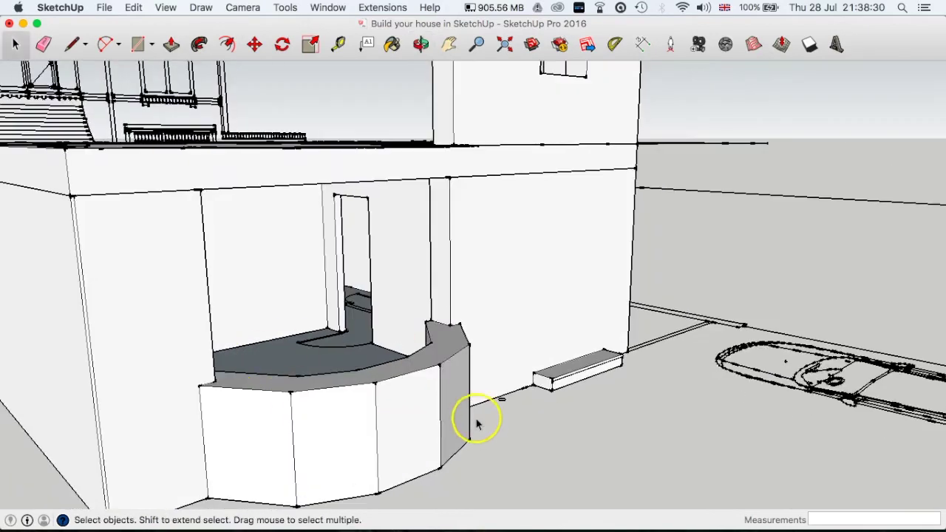
middle_click_drag(503, 352, 441, 317)
scroll(386, 365, "down", 5)
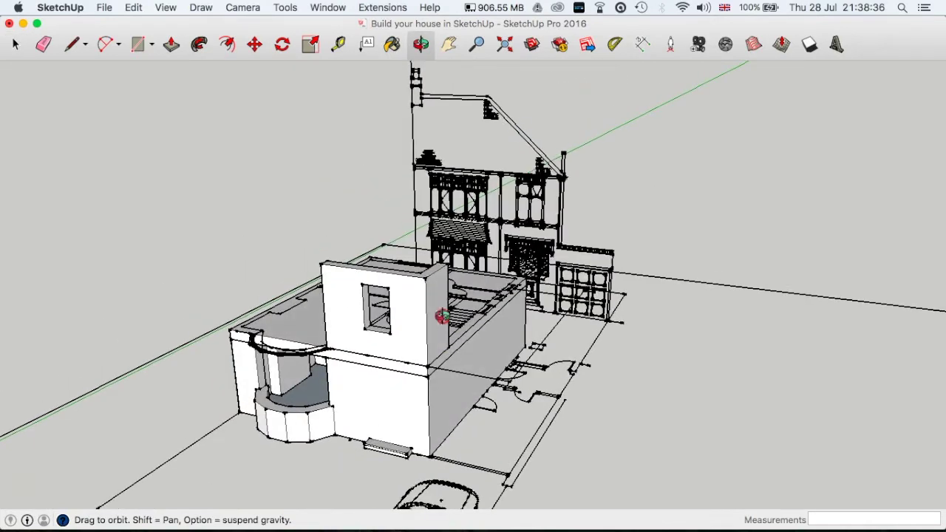
scroll(490, 334, "up", 5)
middle_click_drag(480, 356, 687, 361)
scroll(358, 344, "down", 4)
scroll(460, 405, "up", 2)
scroll(633, 343, "down", 4)
middle_click_drag(640, 340, 465, 397, "shift")
scroll(464, 396, "up", 2)
scroll(463, 395, "down", 5)
scroll(461, 377, "up", 4)
scroll(411, 238, "up", 4)
scroll(412, 238, "down", 1)
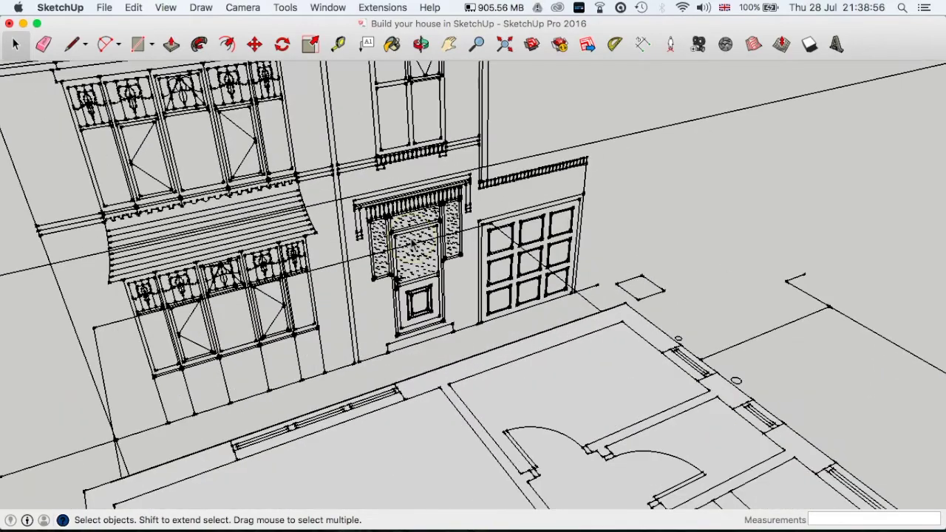
scroll(559, 443, "down", 4)
middle_click_drag(524, 428, 490, 302)
scroll(460, 295, "up", 3)
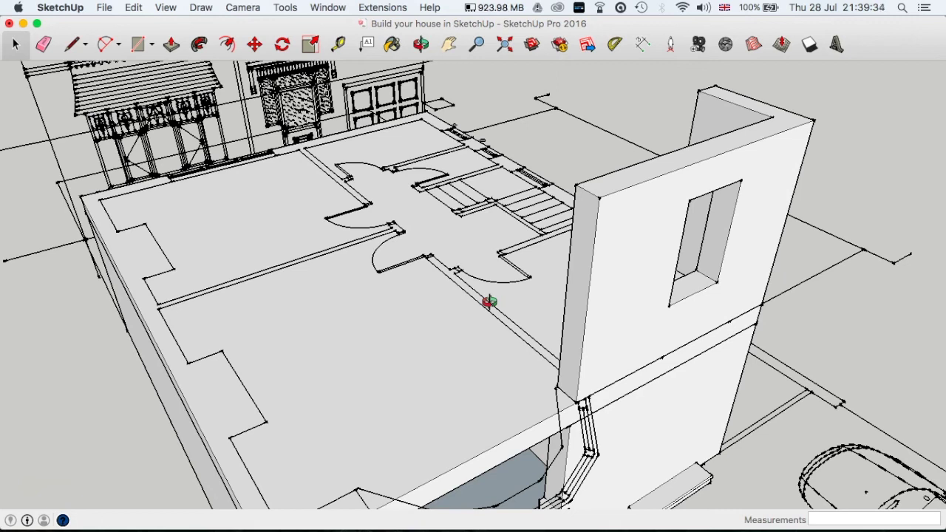
Examine the front elevation drawing's upper storey, roof line, windows, door and garage in relation to the house model.
scroll(612, 328, "down", 10)
mouse_move(639, 320)
middle_mouse_down()
mouse_move(460, 327)
mouse_move(556, 409)
mouse_move(468, 359)
mouse_move(485, 380)
mouse_move(437, 297)
middle_mouse_up()
scroll(487, 329, "down", 3)
mouse_move(488, 334)
middle_mouse_down()
mouse_move(443, 322)
mouse_move(460, 321)
mouse_move(416, 332)
mouse_move(441, 332)
mouse_move(413, 294)
mouse_move(413, 329)
mouse_move(374, 389)
middle_mouse_up()
scroll(460, 320, "down", 2)
scroll(444, 310, "up", 6)
scroll(383, 303, "up", 5)
middle_click_drag(381, 311, 384, 389, "shift")
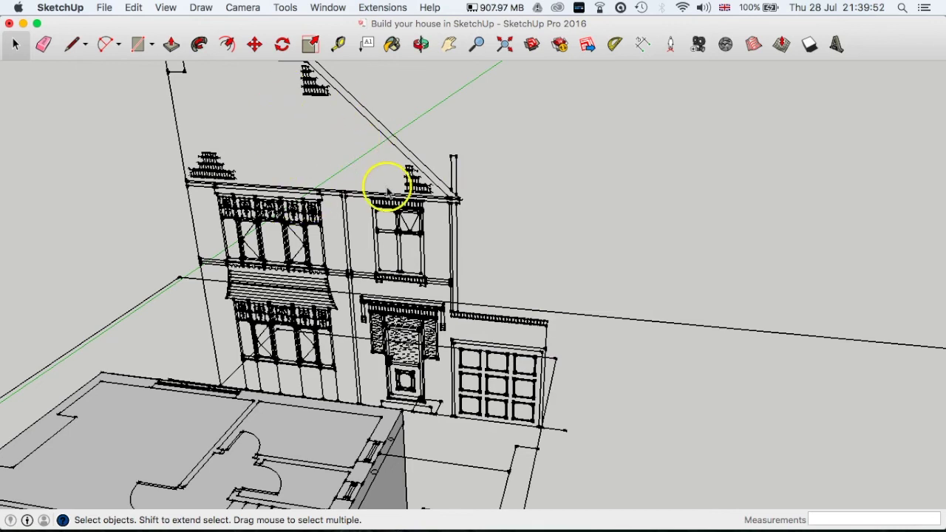
middle_click_drag(386, 191, 342, 258)
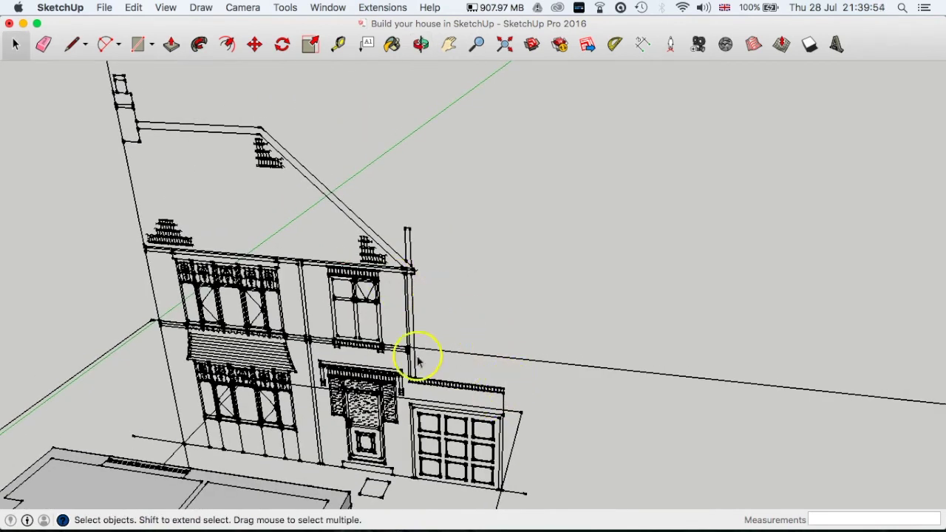
middle_click_drag(458, 441, 441, 315)
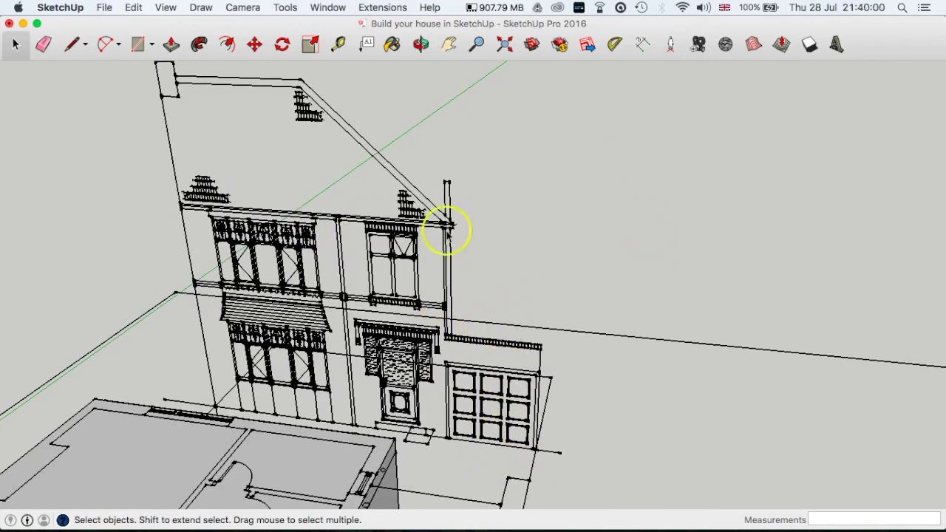
middle_click_drag(433, 325, 379, 340)
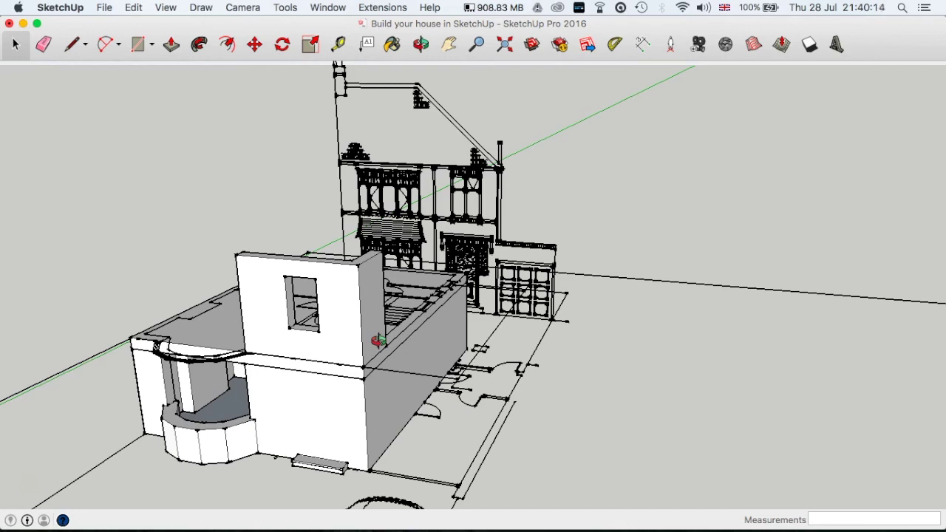
Paint the ground-floor front wall behind the doorstep with the reddish-brown brick material from the Brick, Cladding and Siding collection.
middle_click_drag(378, 340, 376, 362)
middle_click_drag(344, 401, 473, 357)
middle_click_drag(359, 376, 319, 356)
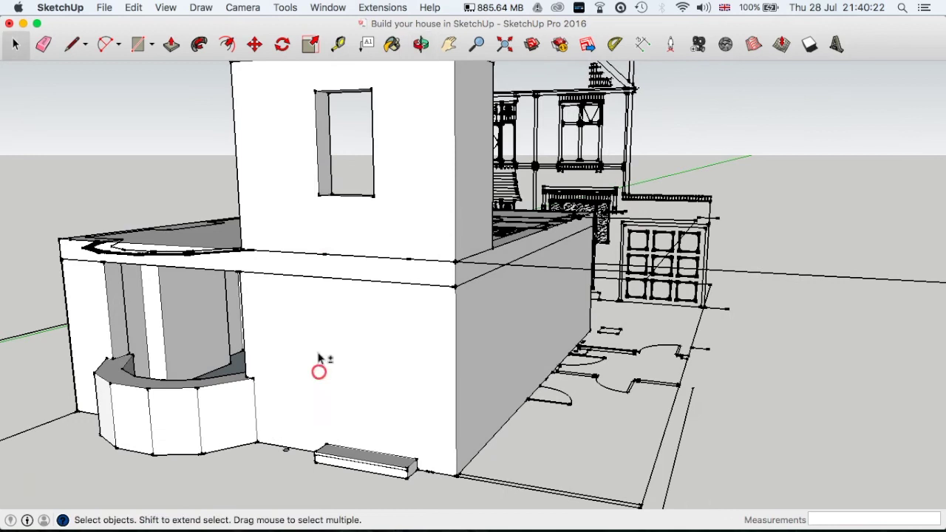
left_click(391, 44)
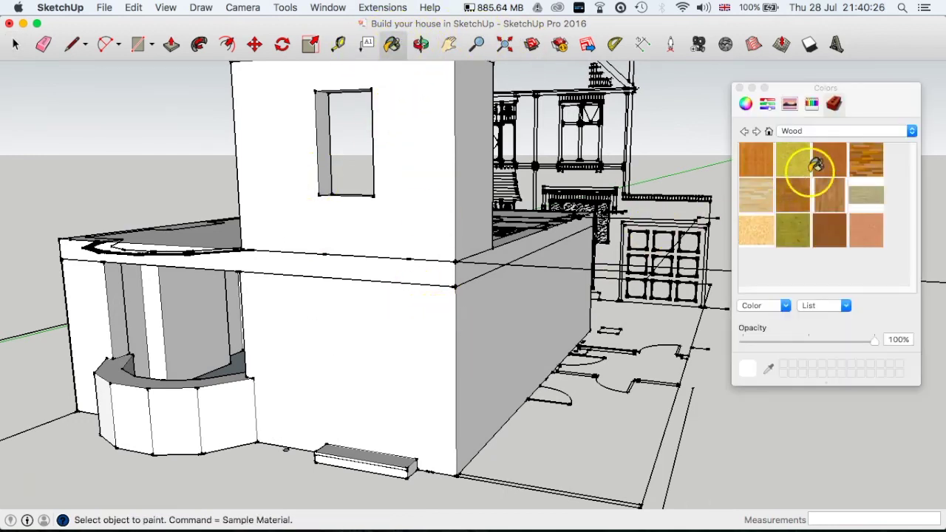
left_click(912, 131)
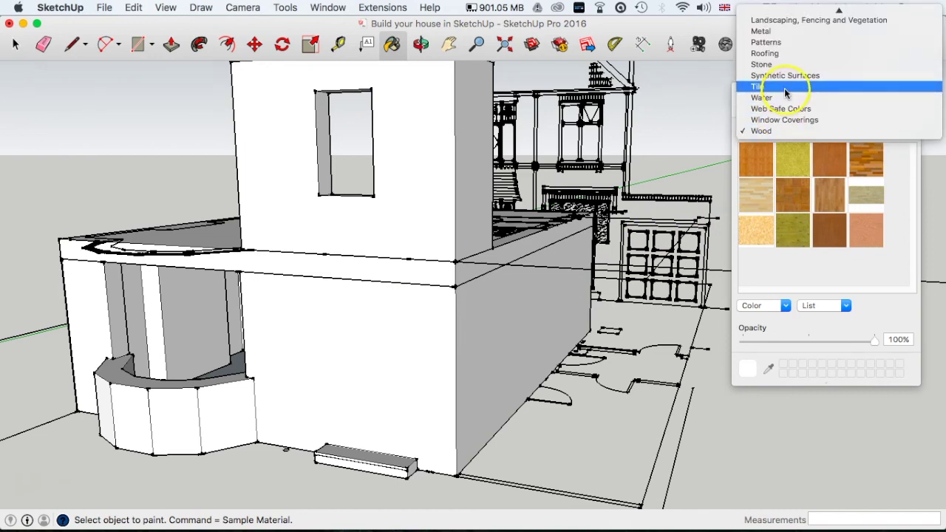
mouse_move(838, 13)
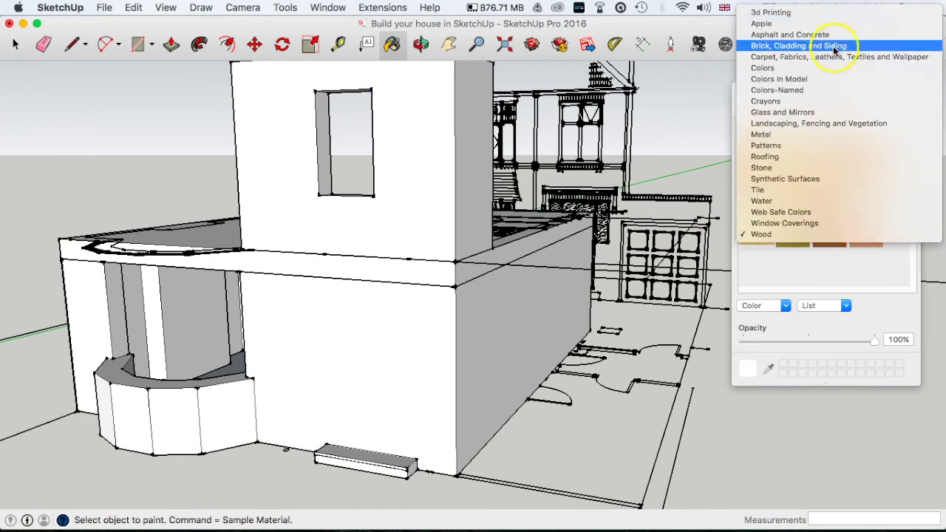
left_click(834, 48)
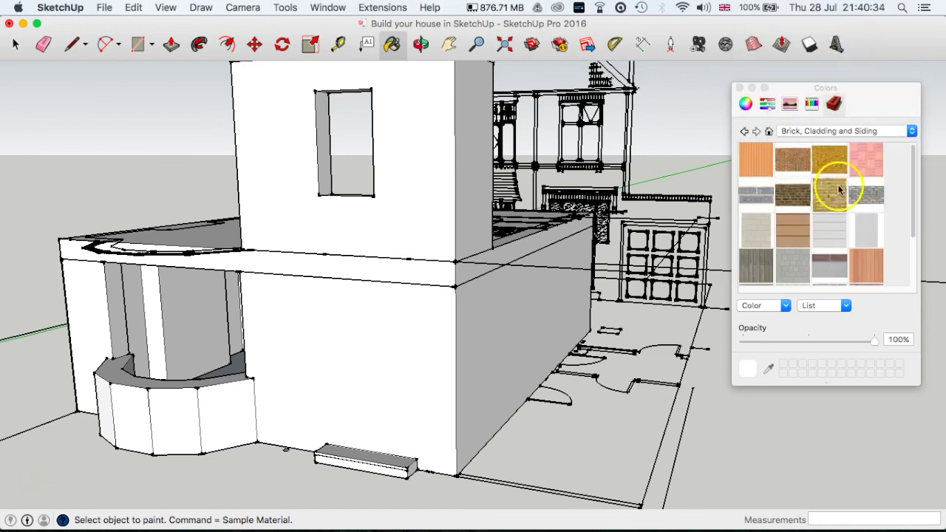
left_click(792, 160)
left_click(401, 333)
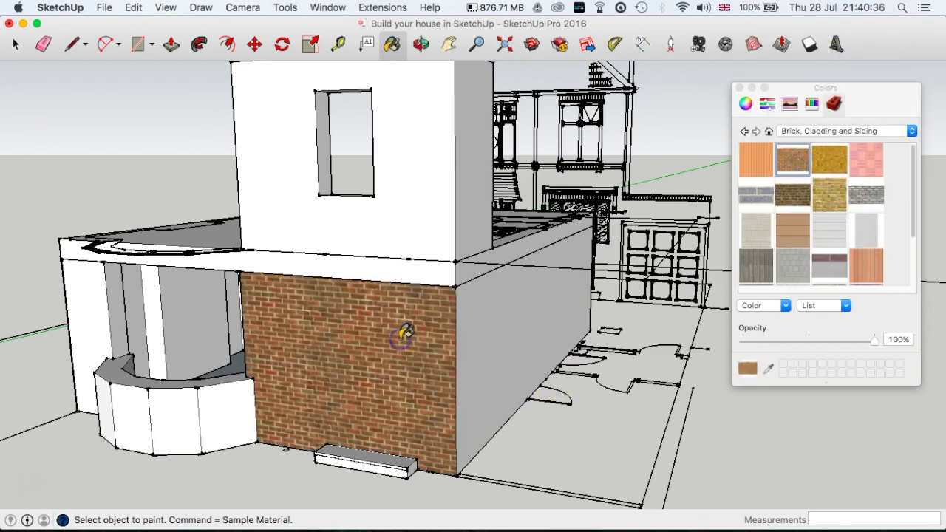
Apply the same brick to all outer faces of the bay window base and the narrow front wall beyond the bay.
left_click(243, 410)
left_click(184, 419)
left_click(127, 413)
middle_click_drag(116, 397, 158, 475)
left_click(120, 450)
left_click(98, 395)
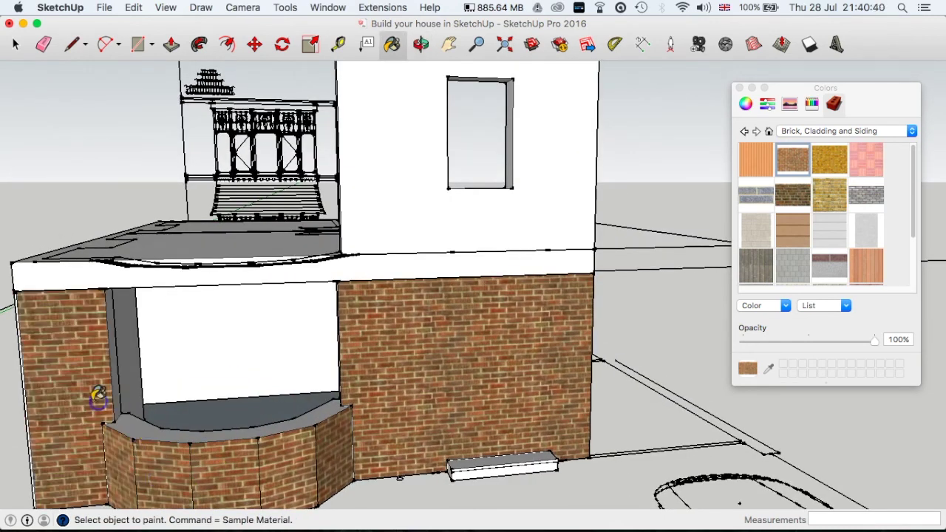
Paint the ground-floor side wall next to the doorstep end of the house with the same brick.
scroll(104, 403, "down", 4)
middle_click_drag(274, 413, 149, 384)
left_click(429, 358)
Try the brick material on the floor band and the upper front wall, and undo both applications.
left_click(389, 302)
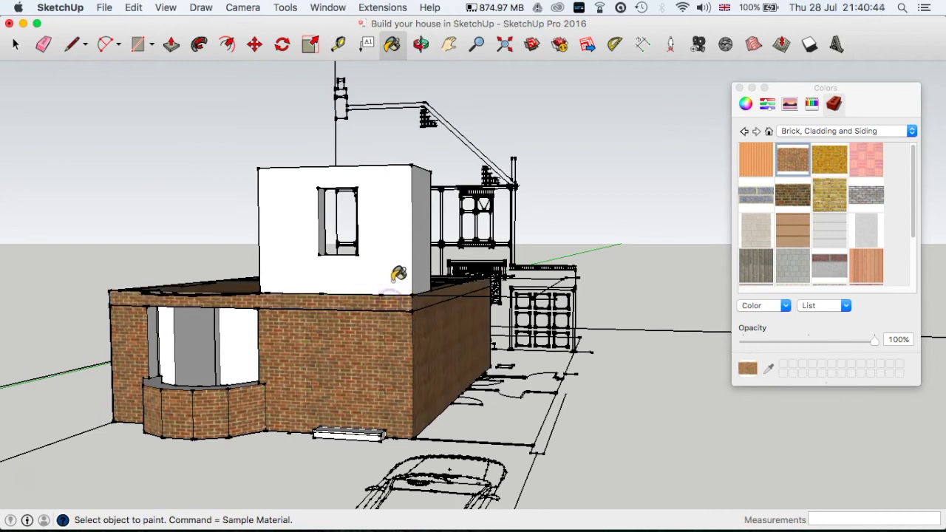
left_click(395, 278)
mouse_move(384, 293)
middle_mouse_down()
mouse_move(418, 272)
mouse_move(386, 310)
middle_mouse_up()
scroll(376, 304, "up", 4)
mouse_move(367, 355)
middle_mouse_down()
mouse_move(406, 366)
mouse_move(372, 369)
middle_mouse_up()
scroll(444, 350, "down", 3)
scroll(443, 347, "down", 3)
mouse_move(443, 348)
middle_mouse_down()
mouse_move(429, 317)
mouse_move(460, 342)
mouse_move(446, 271)
middle_mouse_up()
middle_click_drag(413, 236, 434, 314)
mouse_move(443, 319)
middle_mouse_down()
mouse_move(436, 412)
mouse_move(438, 287)
mouse_move(440, 372)
mouse_move(453, 420)
middle_mouse_up()
key("super+z")
key("super+z")
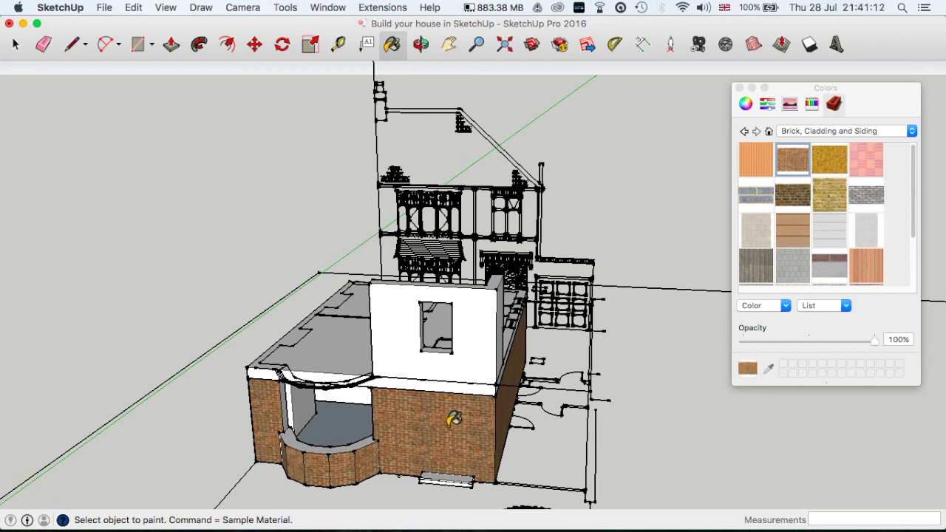
Examine the brick ground floor, the unpainted upper wall and the elevation drawing from several viewpoints.
middle_click_drag(454, 419, 540, 439)
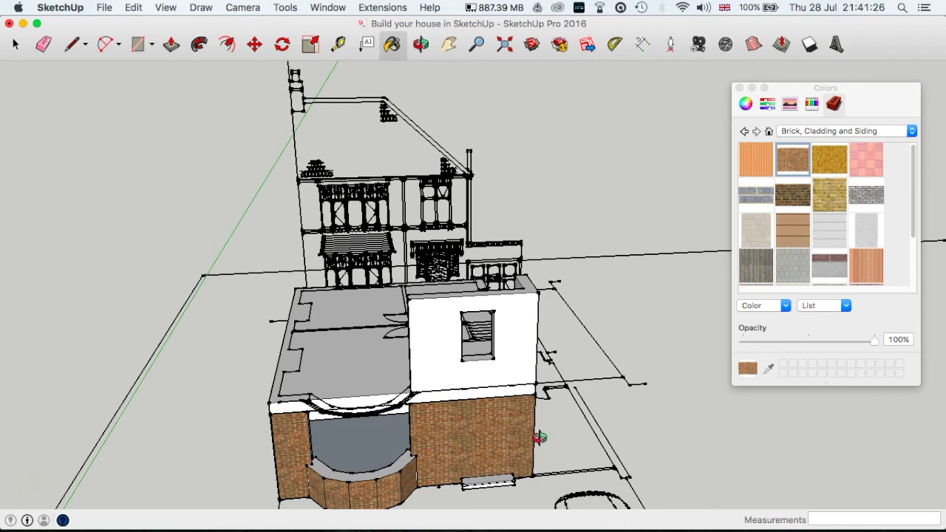
mouse_move(539, 437)
middle_mouse_down()
mouse_move(458, 413)
mouse_move(372, 408)
mouse_move(404, 411)
mouse_move(487, 270)
mouse_move(463, 232)
mouse_move(486, 333)
mouse_move(456, 242)
middle_mouse_up()
scroll(378, 396, "down", 5)
scroll(466, 269, "down", 5)
scroll(375, 385, "down", 2)
mouse_move(376, 385)
middle_mouse_down()
mouse_move(399, 331)
mouse_move(430, 351)
middle_mouse_up()
mouse_move(464, 479)
middle_mouse_down()
mouse_move(412, 420)
mouse_move(433, 338)
mouse_move(448, 355)
mouse_move(460, 439)
mouse_move(453, 414)
mouse_move(392, 336)
mouse_move(420, 348)
middle_mouse_up()
scroll(433, 337, "up", 4)
scroll(455, 401, "up", 4)
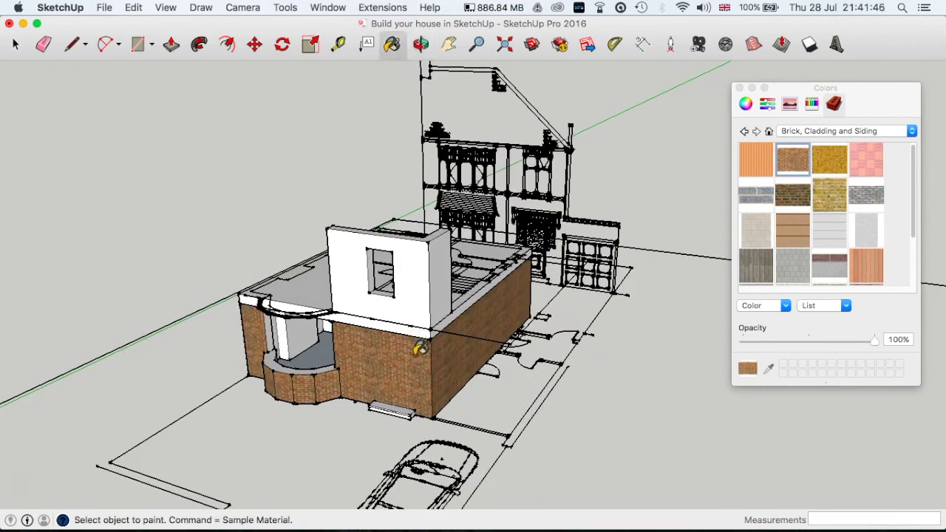